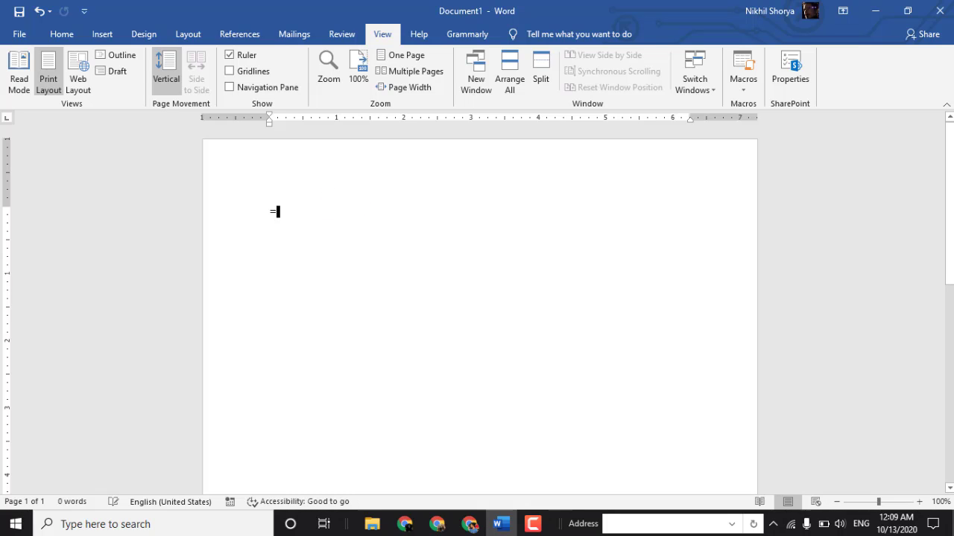
- Complete the =rand() formula in the blank document to generate placeholder paragraphs
type("rand()")
key("Return")
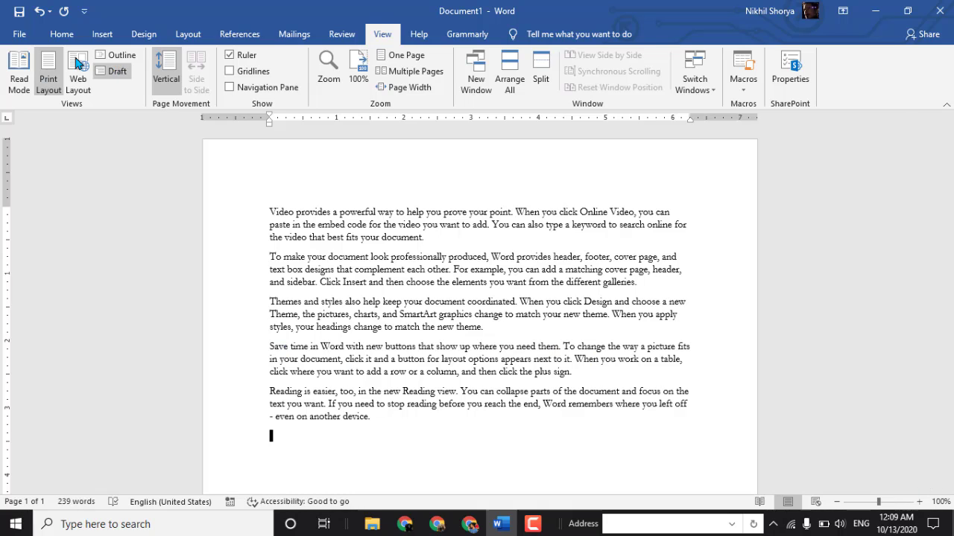
- Set the font to Calibri (Body) and delete all the generated paragraphs
left_click(61, 34)
left_click(178, 61)
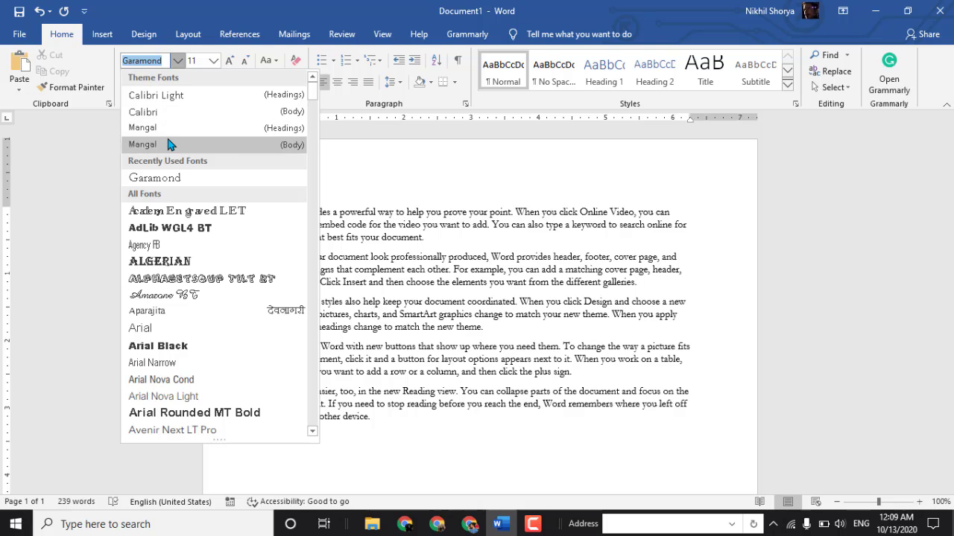
left_click(153, 112)
left_click_drag(260, 203, 411, 419)
key("BackSpace")
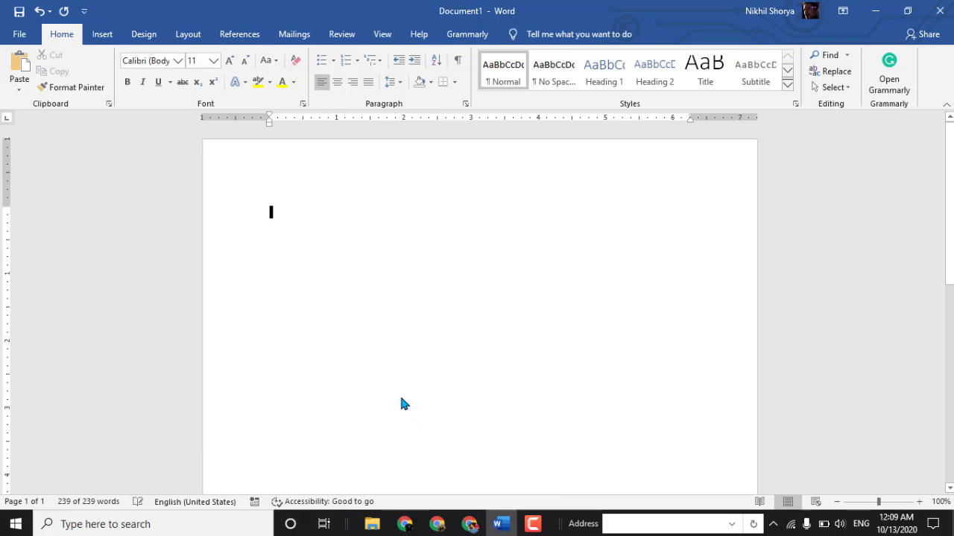
- Generate fresh placeholder paragraphs in the empty document with =rand()
type("=ran")
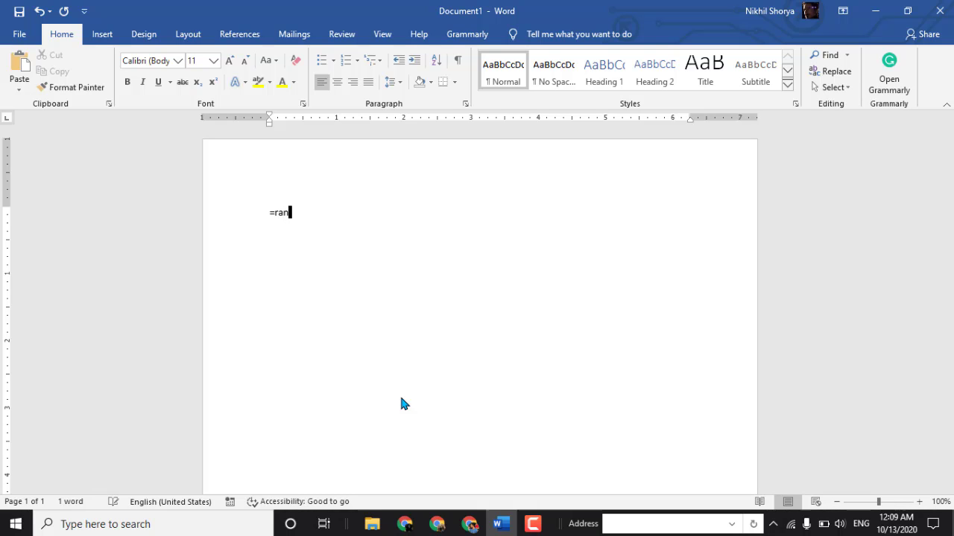
type("d()")
key("Return")
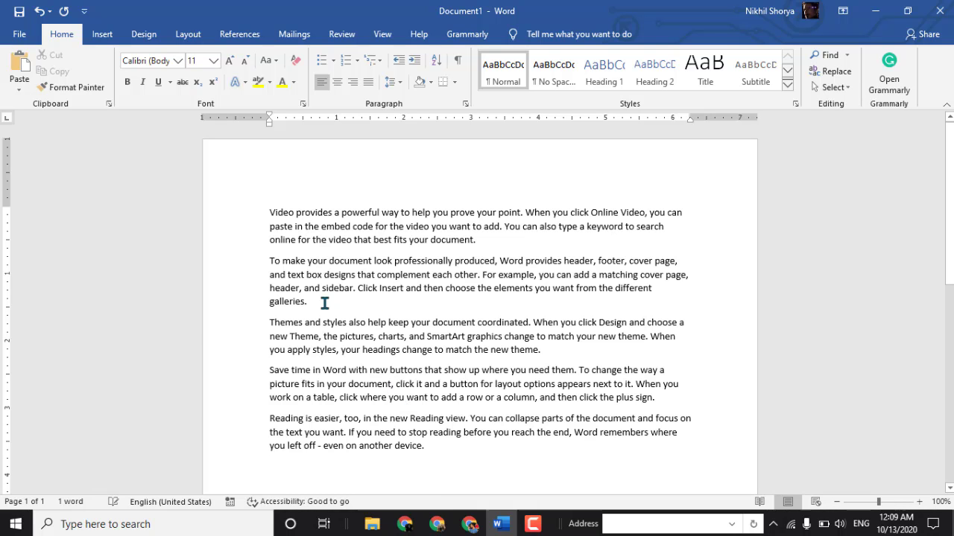
- Add a blank line below the last paragraph and generate a second block of placeholder text with =rand()
left_click(382, 34)
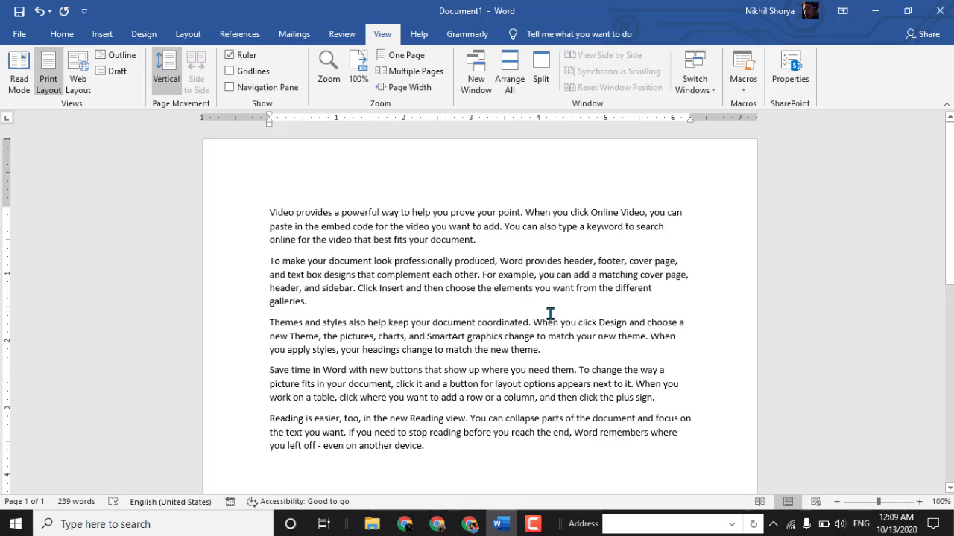
key("BackSpace")
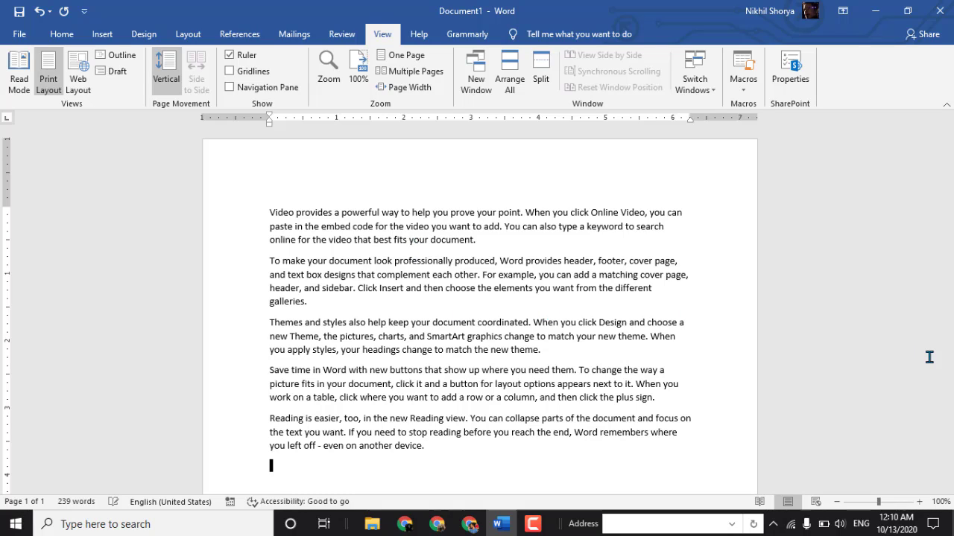
key("Return")
type("=rand()")
key("Return")
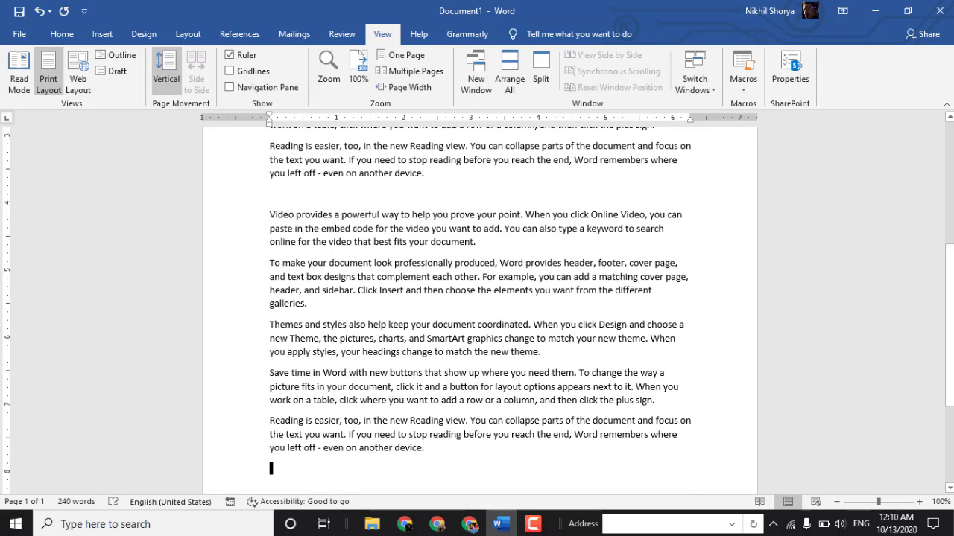
- Review the document in Read Mode, paging forward to the end and back to the start, and return to Print Layout
scroll(387, 291, "up", 6)
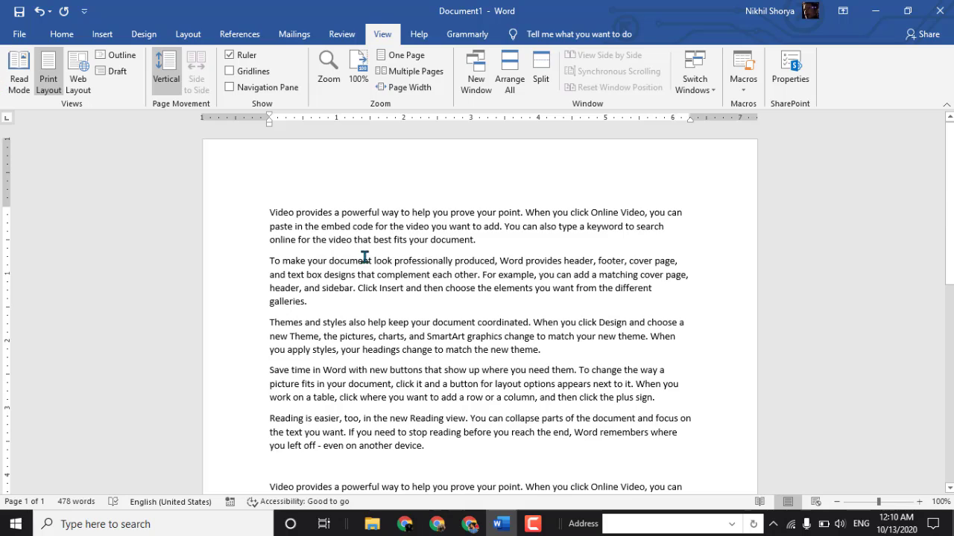
scroll(365, 257, "down", 5)
scroll(365, 257, "up", 5)
left_click(17, 82)
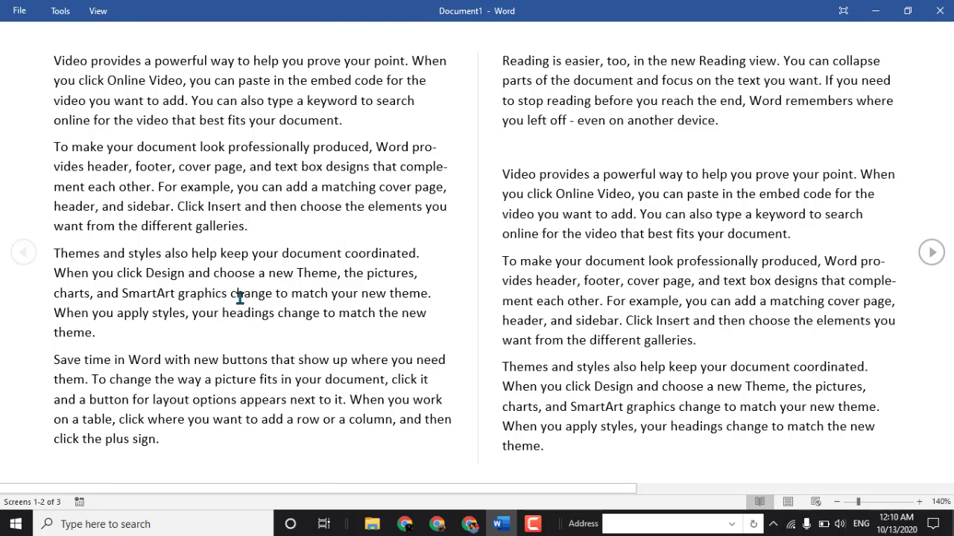
scroll(240, 298, "down", 1)
scroll(373, 320, "up", 1)
left_click(929, 253)
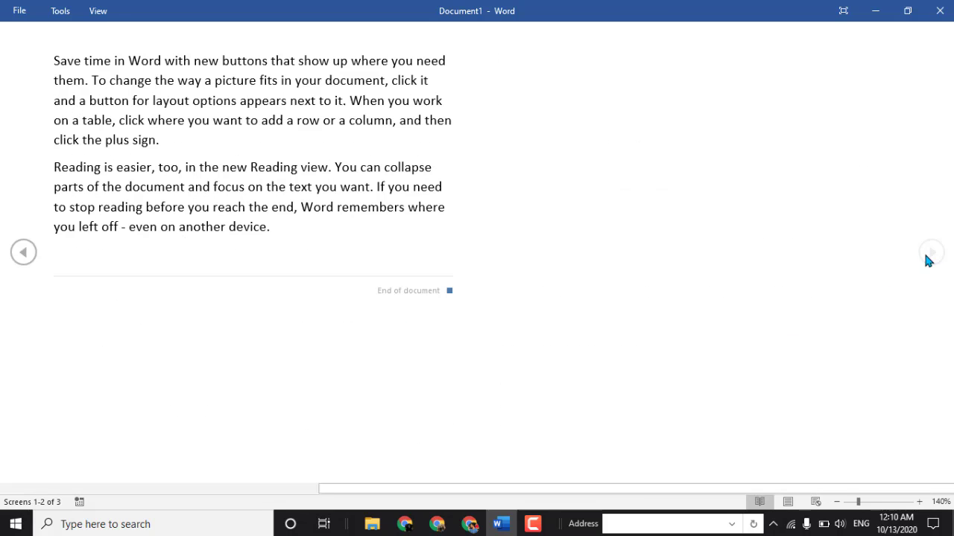
left_click(24, 252)
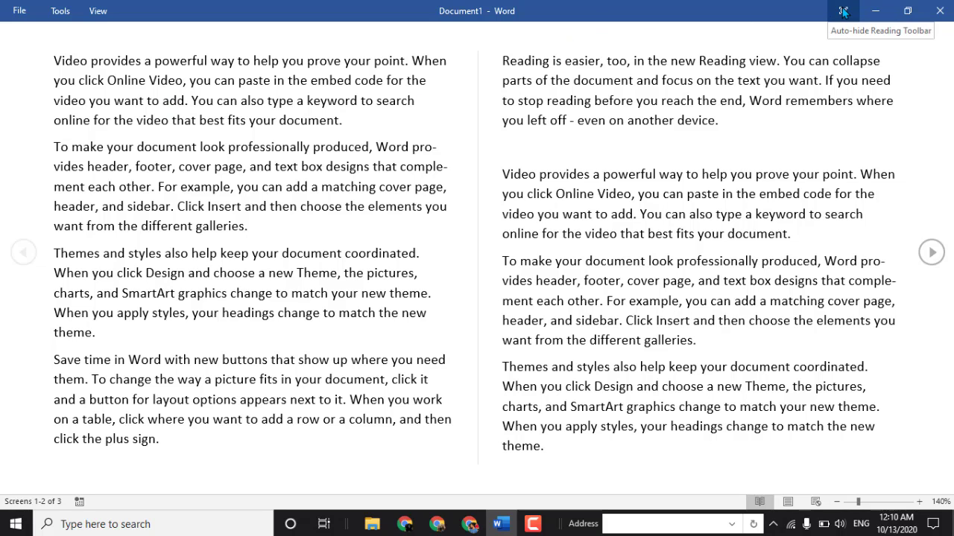
key("Escape")
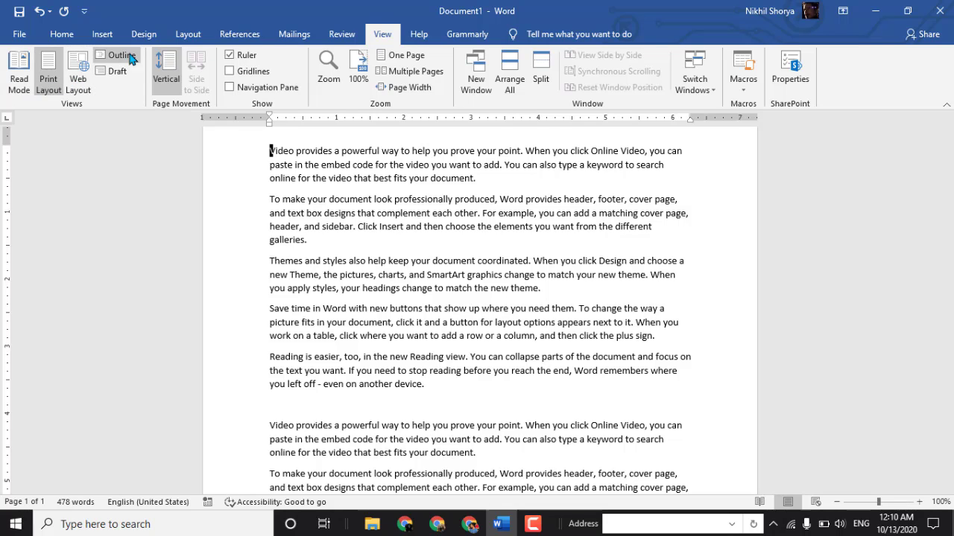
- Switch the document to Web Layout and look through its text from beginning to end
left_click(79, 81)
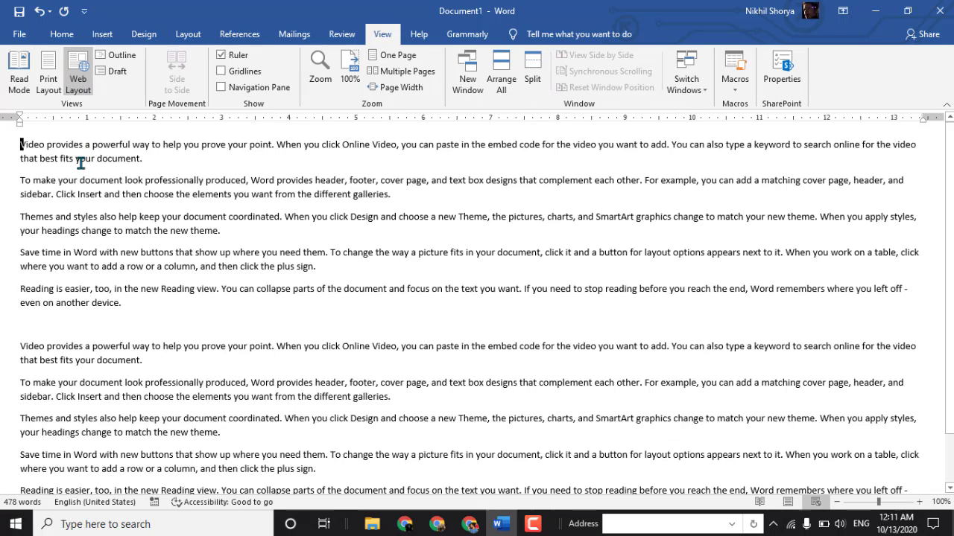
scroll(506, 232, "down", 1)
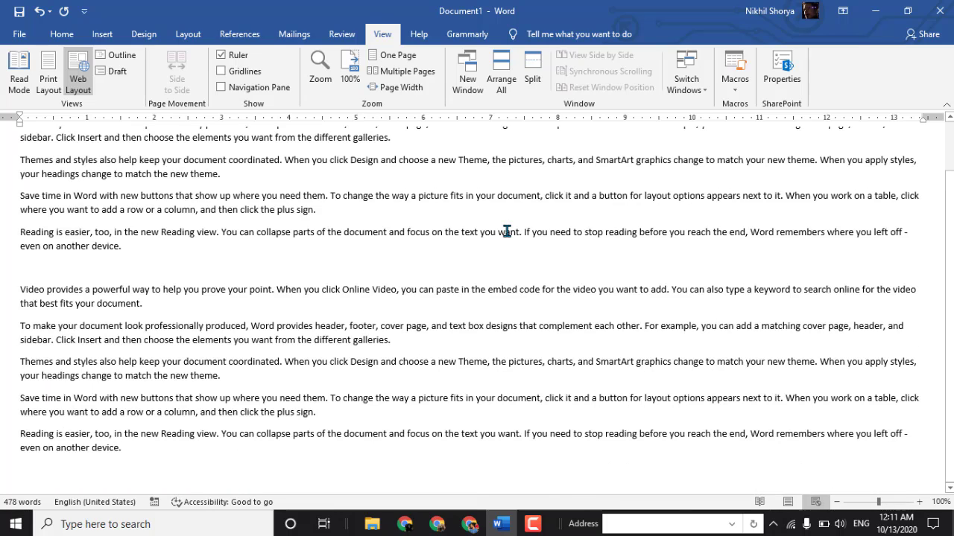
scroll(507, 231, "up", 1)
scroll(504, 234, "down", 1)
scroll(488, 260, "up", 1)
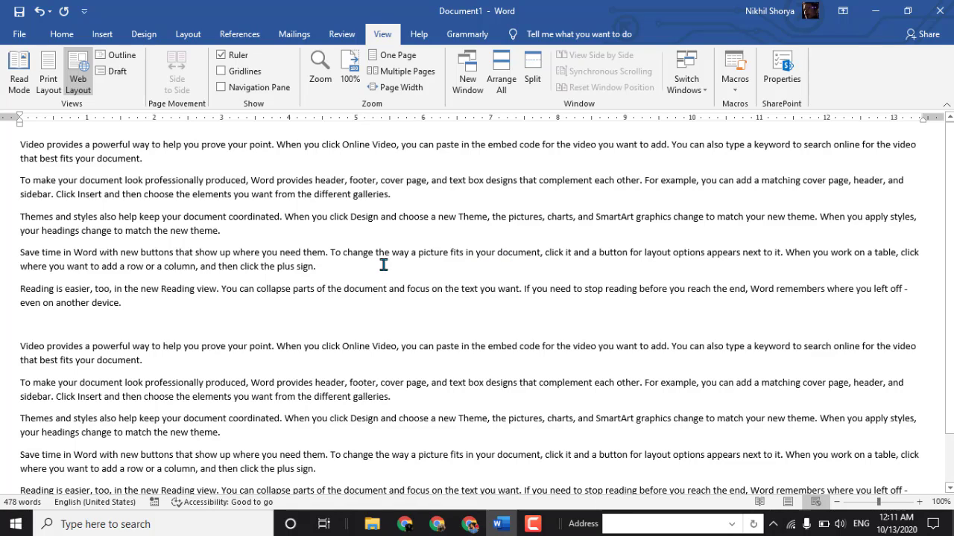
- Display the document in Outline view and close that view again
left_click(114, 59)
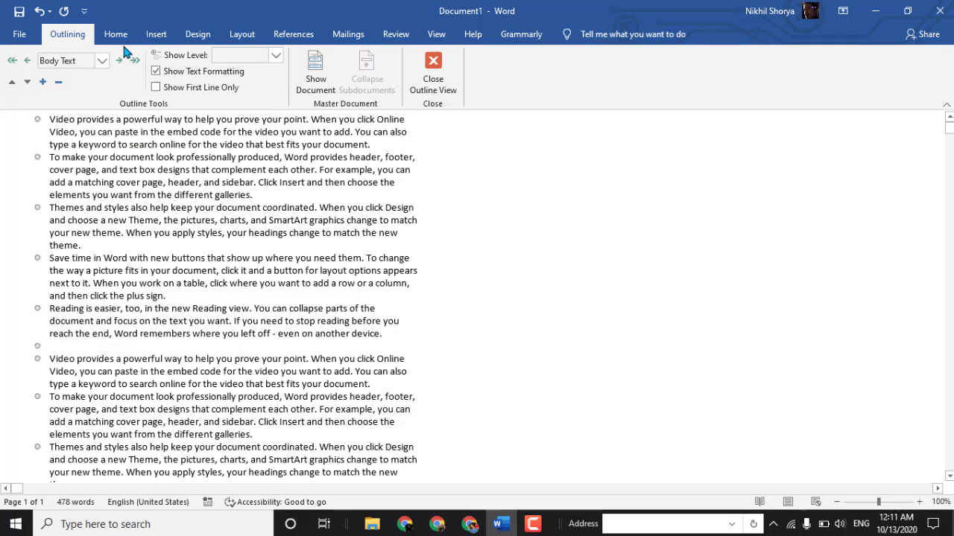
left_click(431, 73)
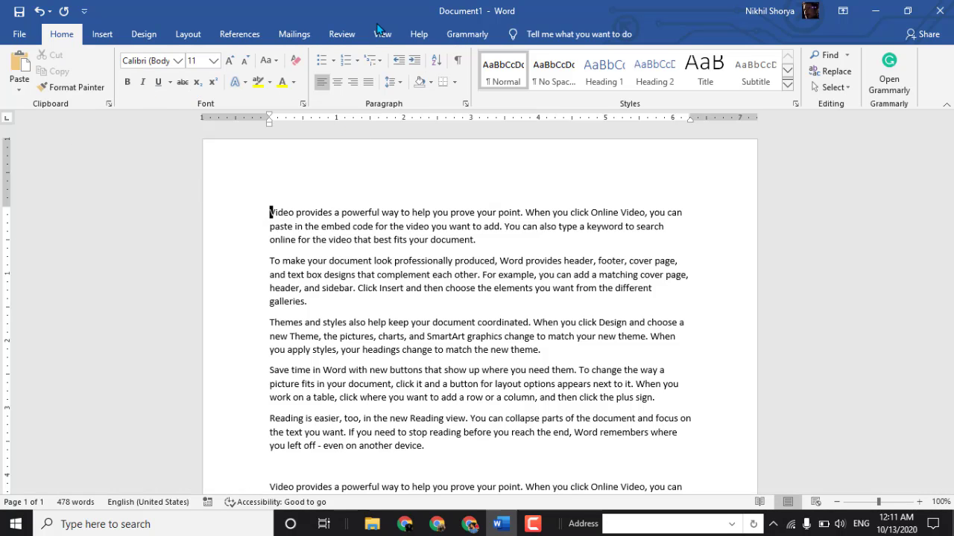
- Display the document in Draft view, look through its text, and return to Print Layout
left_click(381, 35)
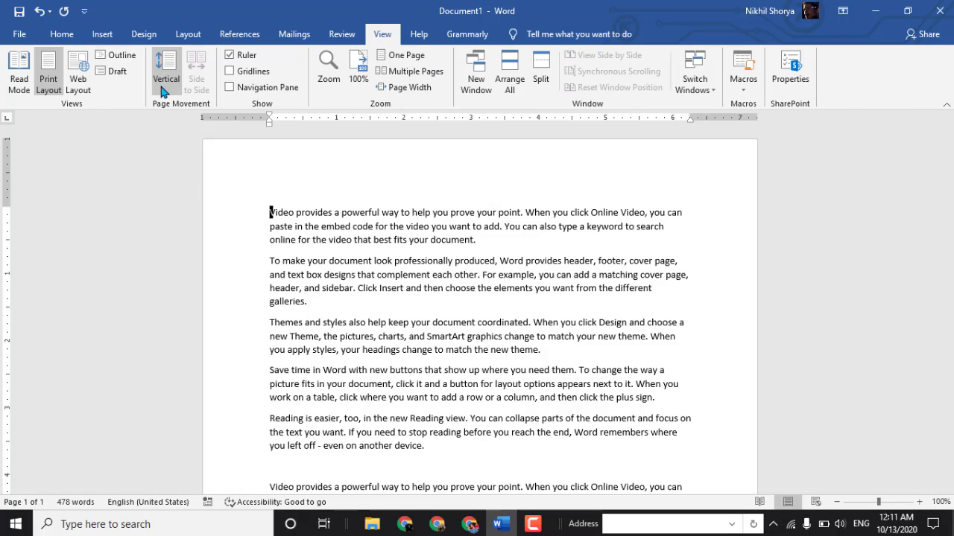
left_click(112, 74)
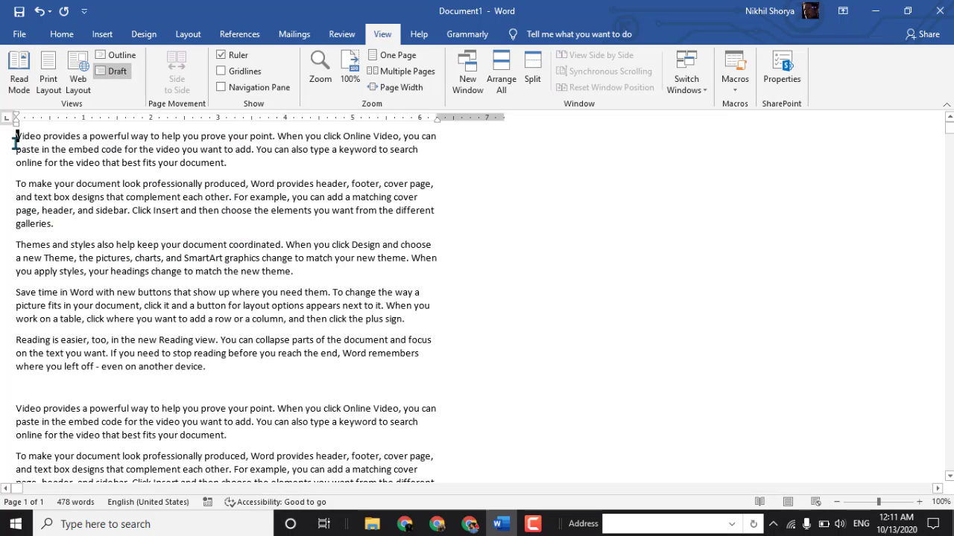
scroll(199, 202, "down", 4)
scroll(199, 203, "up", 4)
scroll(134, 203, "down", 10)
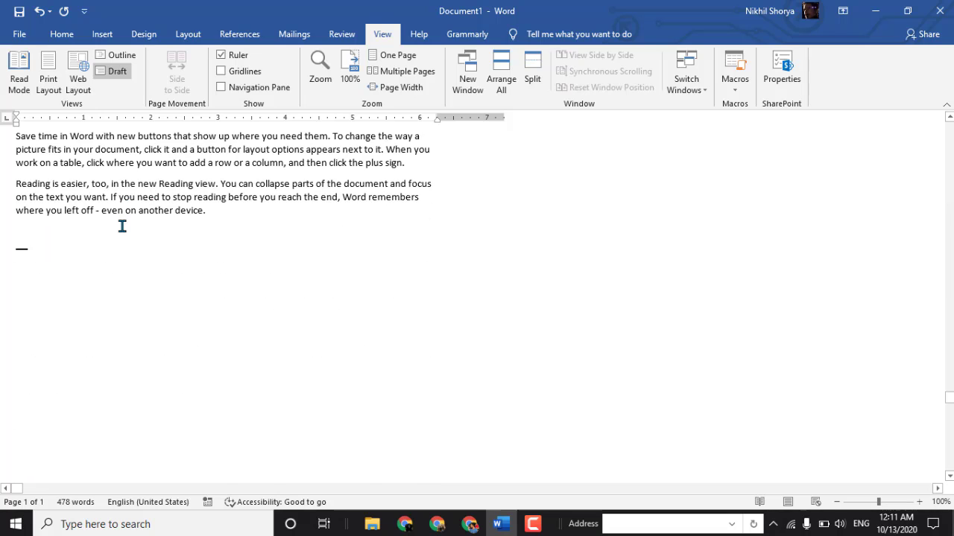
scroll(121, 225, "up", 4)
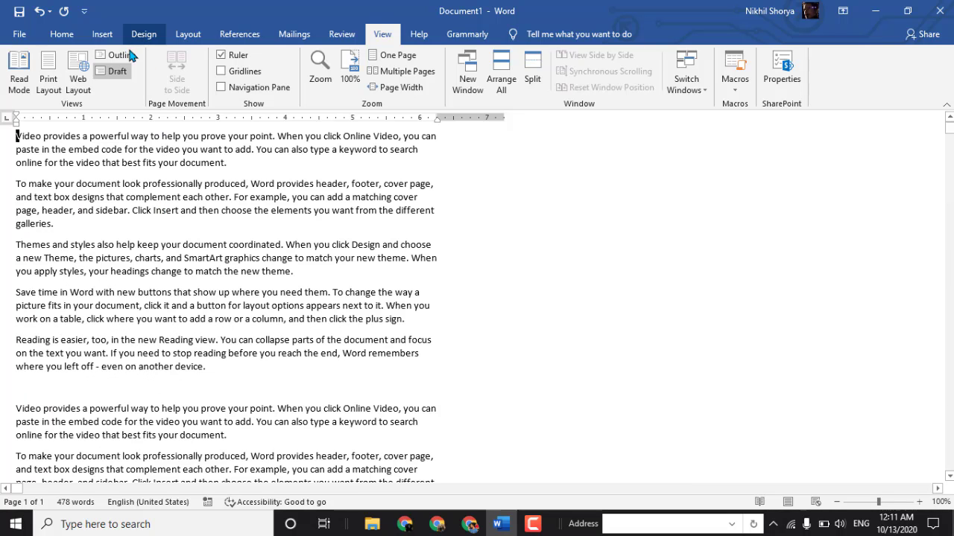
left_click(51, 75)
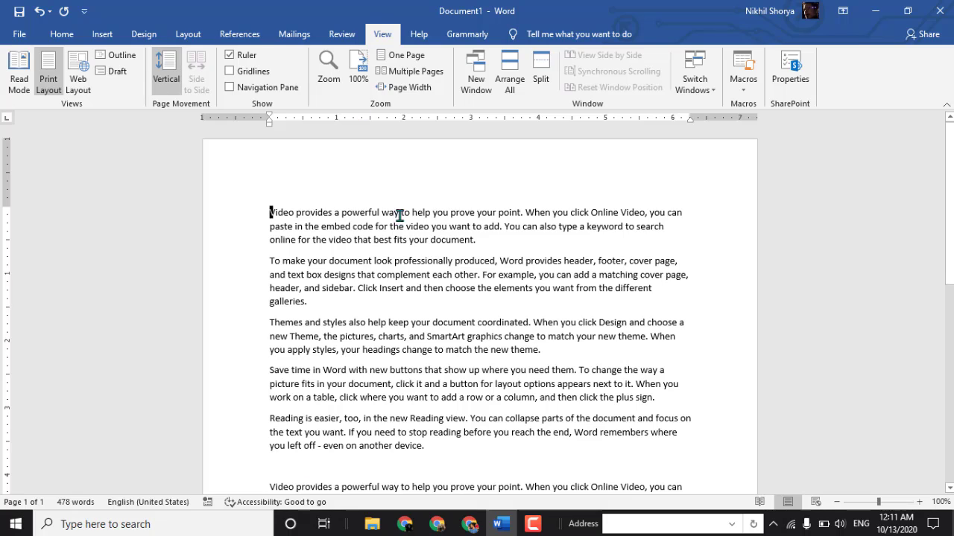
- Try out the Ruler display option and the indent markers on the horizontal ruler
left_click(232, 59)
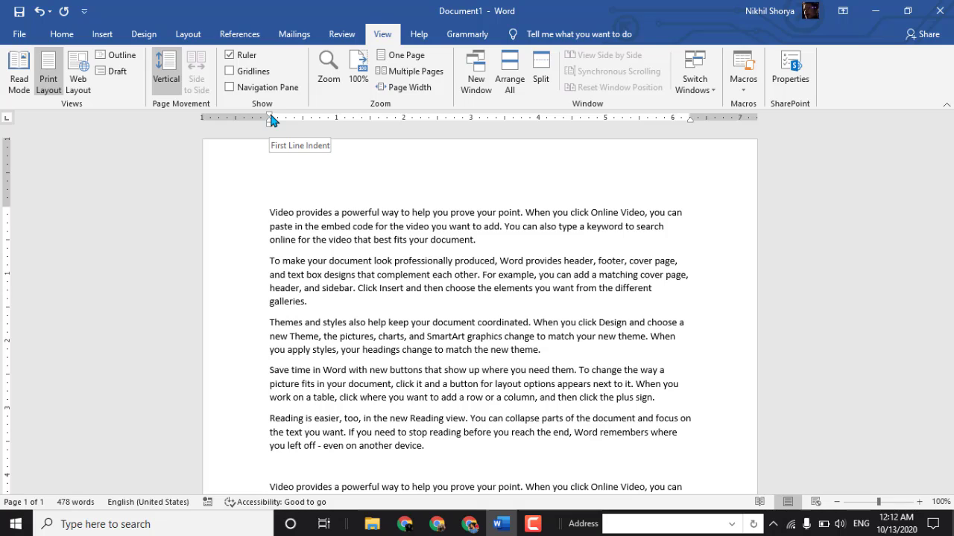
mouse_move(270, 118)
left_mouse_down()
mouse_move(429, 119)
mouse_move(229, 127)
mouse_move(450, 134)
mouse_move(267, 132)
left_mouse_up()
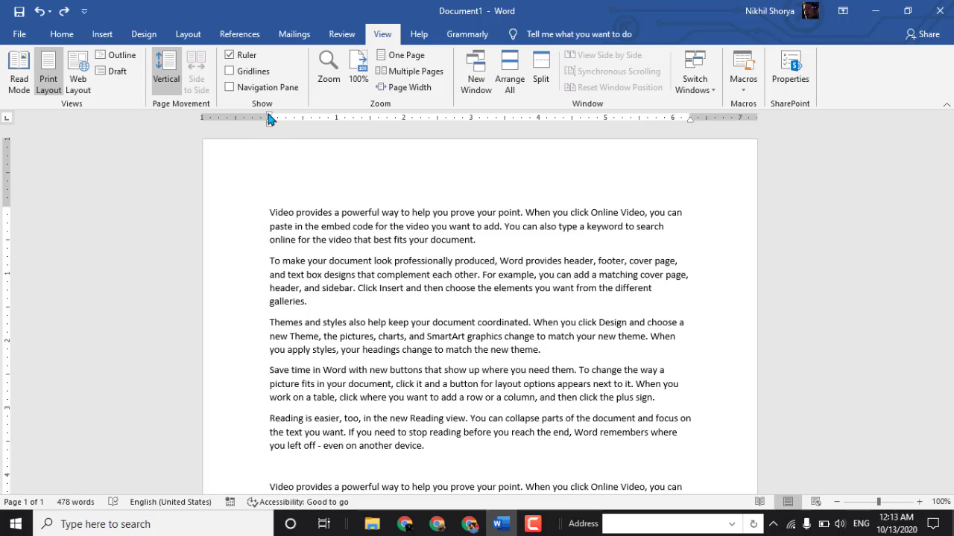
mouse_move(270, 119)
left_mouse_down()
mouse_move(353, 114)
mouse_move(492, 127)
mouse_move(249, 127)
mouse_move(307, 127)
mouse_move(257, 134)
mouse_move(274, 136)
mouse_move(265, 121)
mouse_move(270, 130)
left_mouse_up()
mouse_move(271, 130)
left_mouse_down()
mouse_move(307, 128)
mouse_move(249, 127)
mouse_move(290, 127)
mouse_move(269, 128)
left_mouse_up()
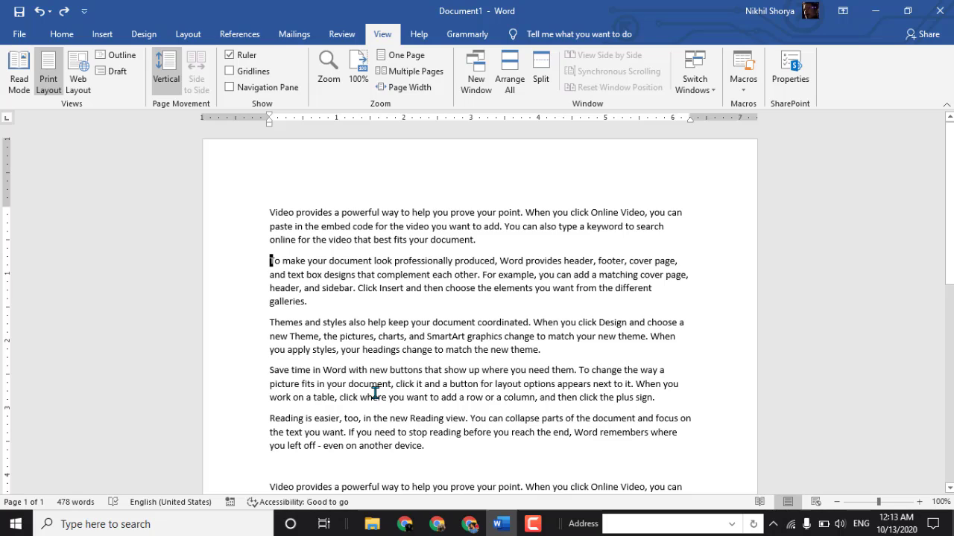
- Delete all the document text and show gridlines on the empty page
key("ctrl+a")
key("Delete")
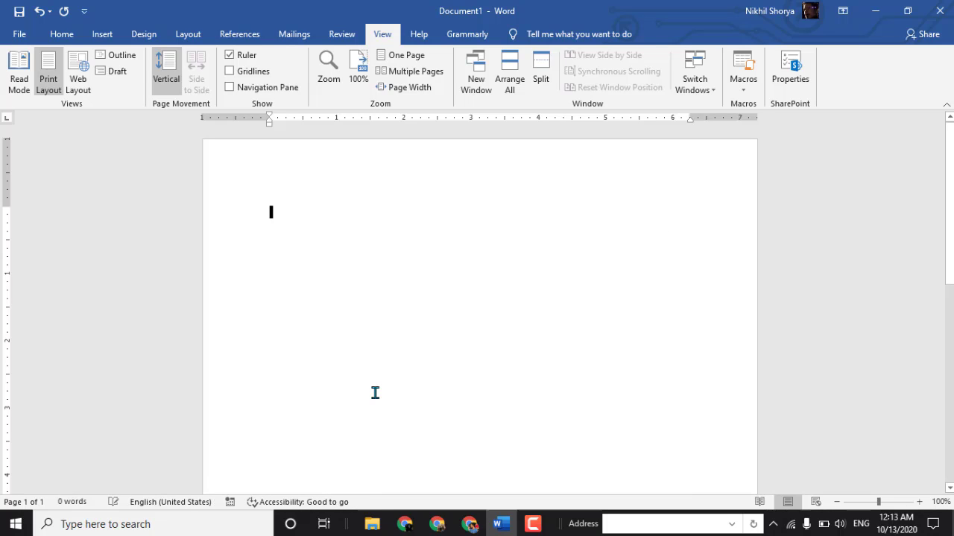
left_click(257, 75)
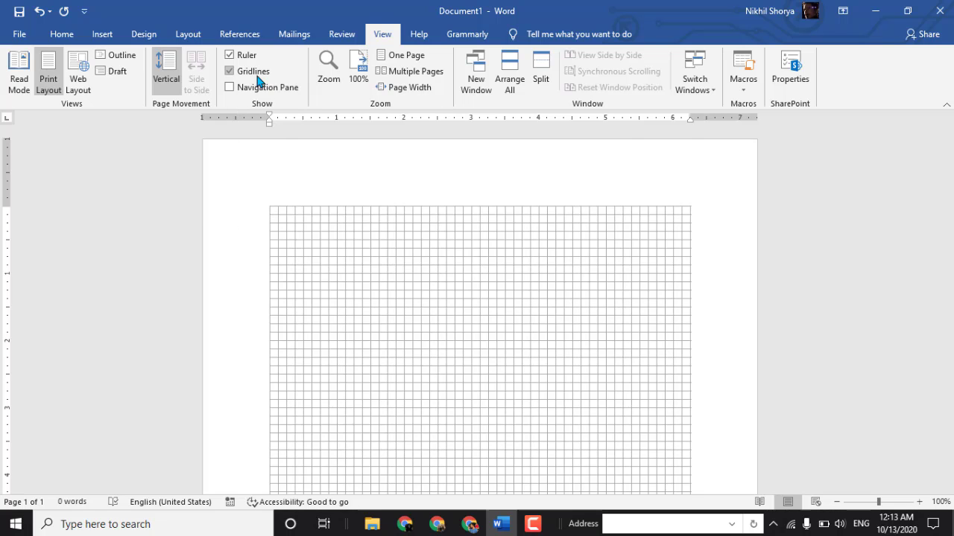
scroll(426, 335, "down", 2)
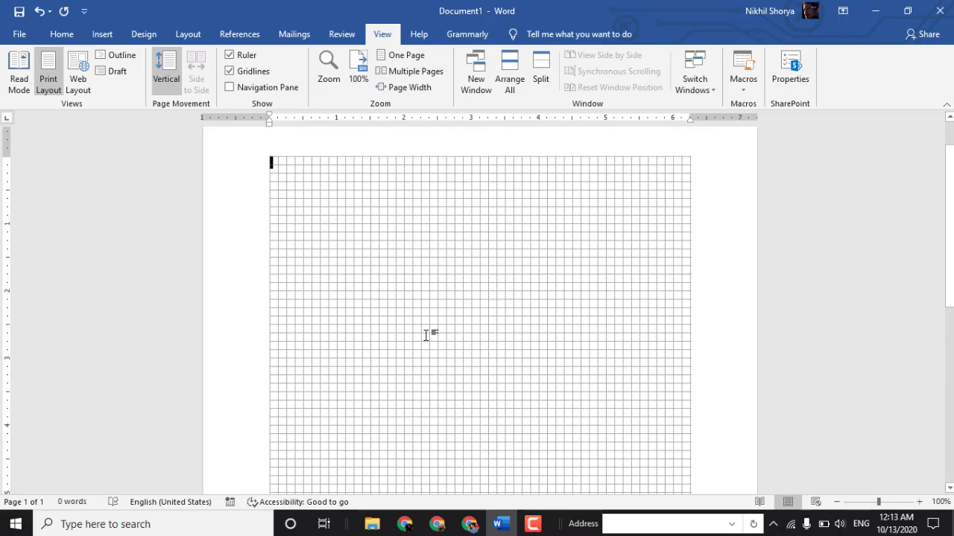
scroll(426, 336, "up", 2)
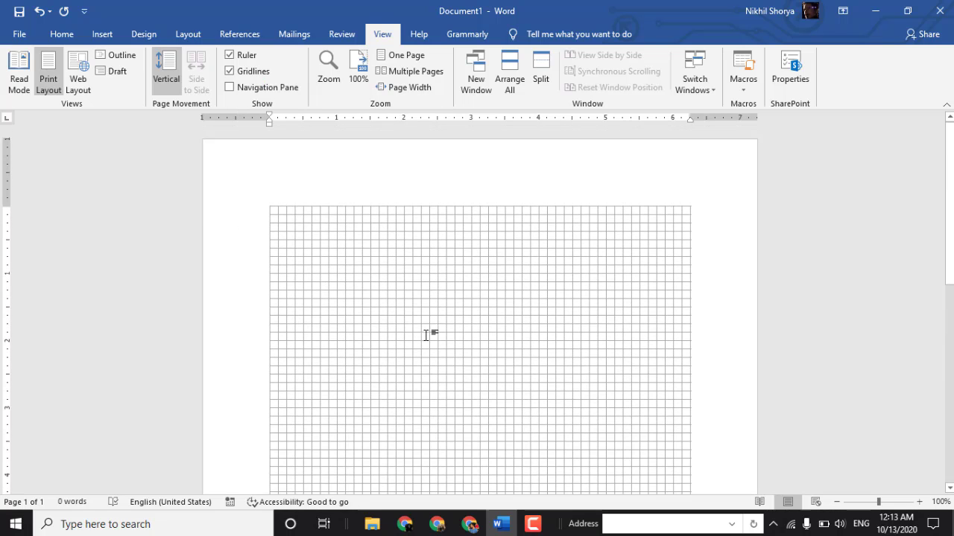
- Draw a rectangle with one rounded and one snipped top corner, about 1.25" wide and 1" high, near the grid's upper left, and deselect it
left_click(65, 39)
left_click(102, 34)
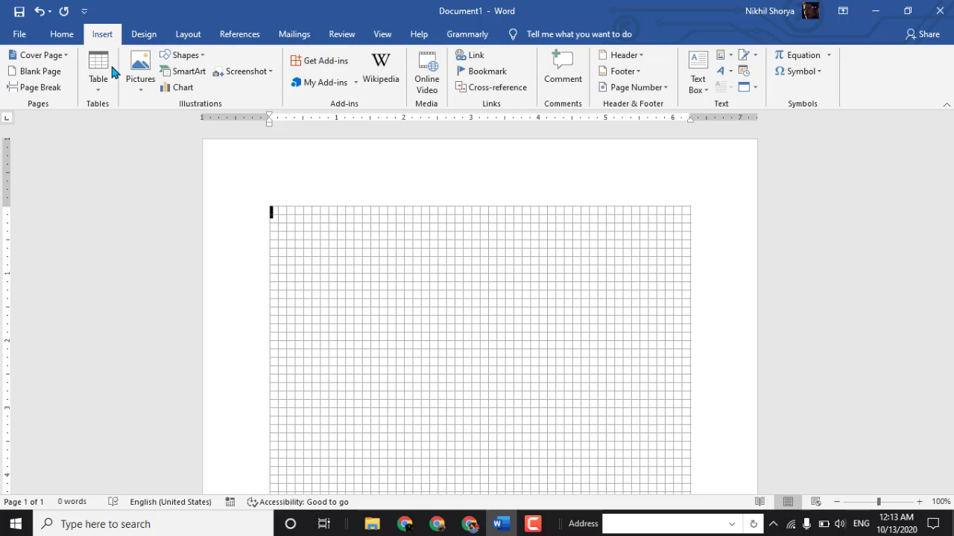
left_click(184, 56)
left_click(242, 161)
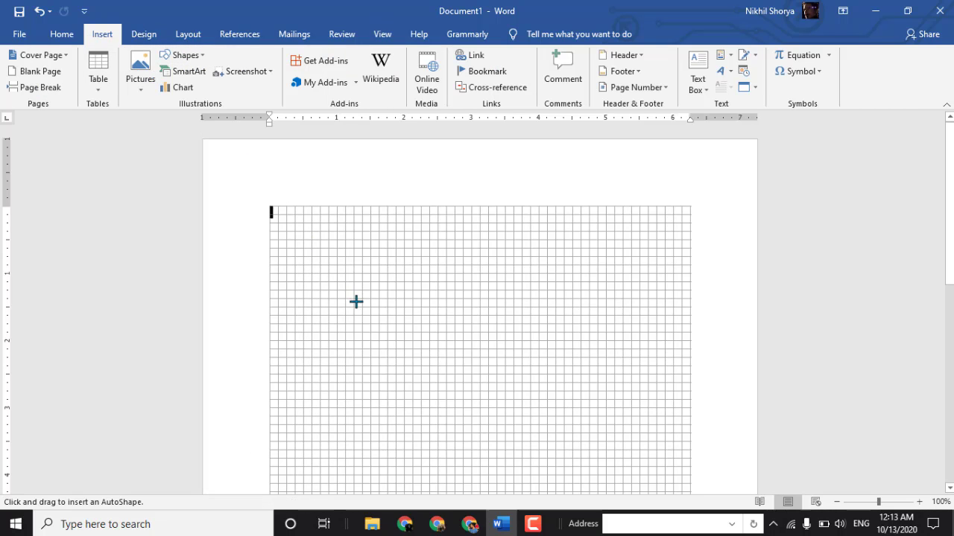
left_click_drag(294, 264, 379, 332)
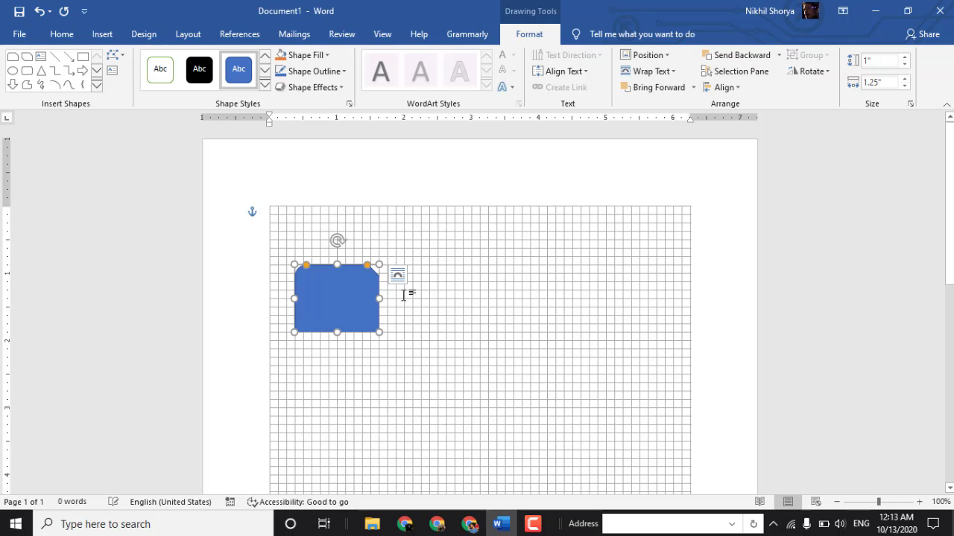
left_click(398, 295)
- Draw a second rectangle with one rounded and one snipped corner, 1" high, level with the first, and narrow it to 1.25" wide
left_click(102, 34)
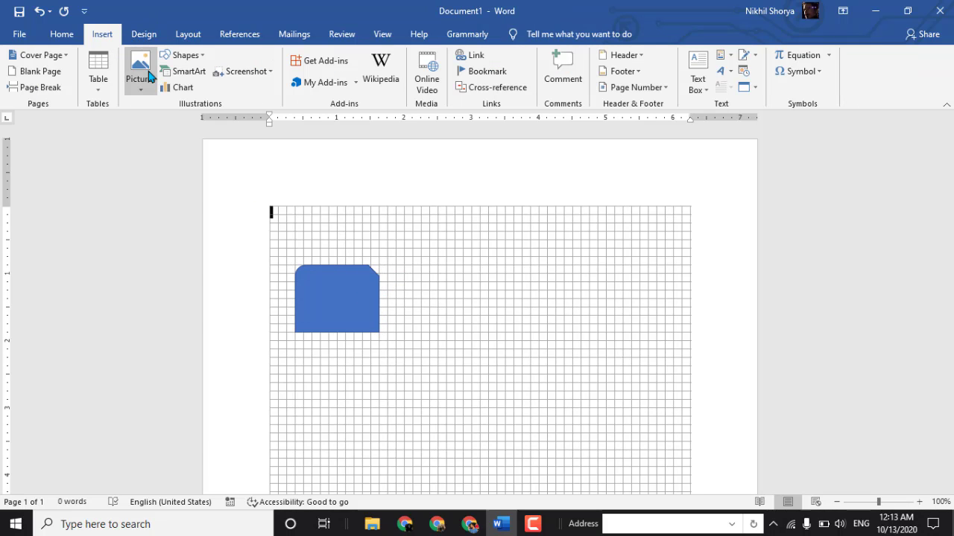
left_click(182, 55)
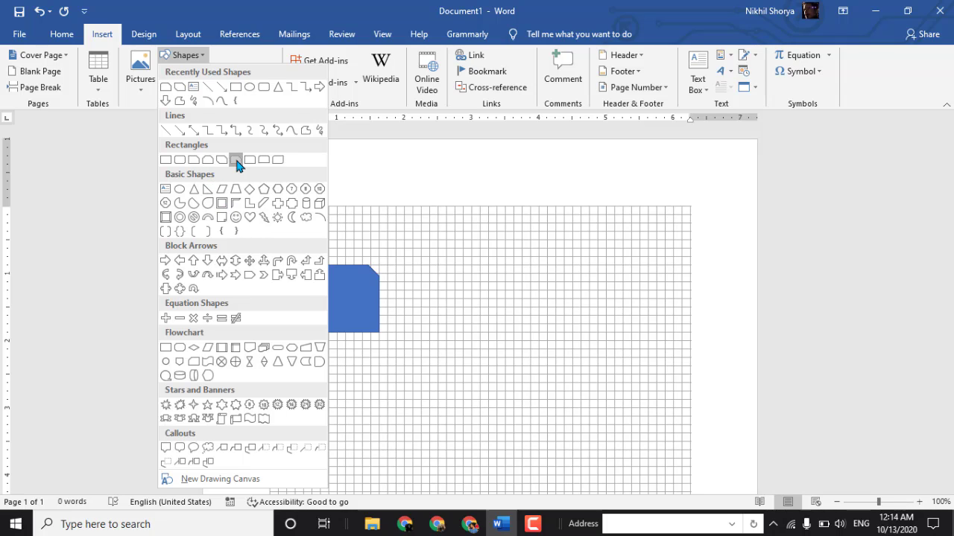
left_click(235, 160)
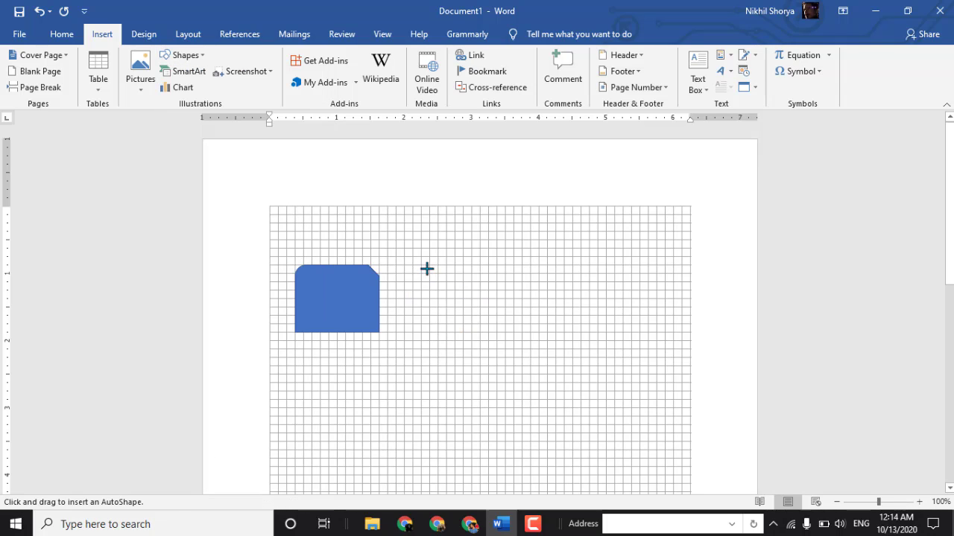
left_click_drag(413, 265, 537, 333)
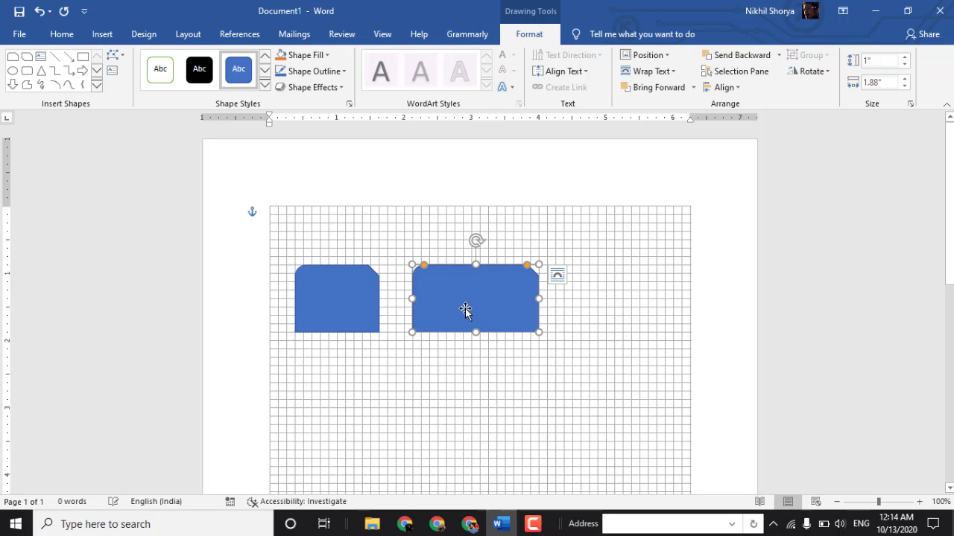
mouse_move(469, 312)
left_mouse_down()
mouse_move(465, 290)
mouse_move(464, 308)
left_mouse_up()
left_click_drag(539, 298, 497, 299)
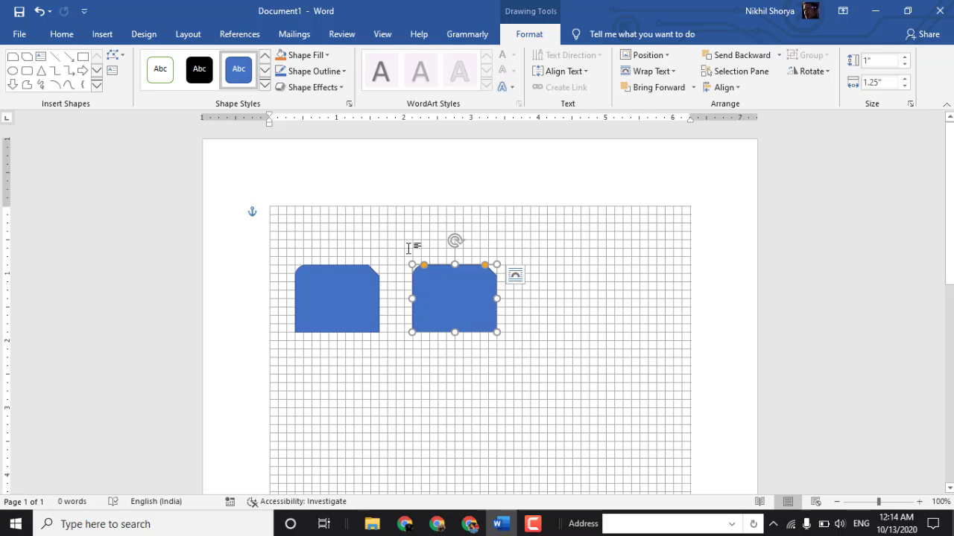
left_click(408, 248)
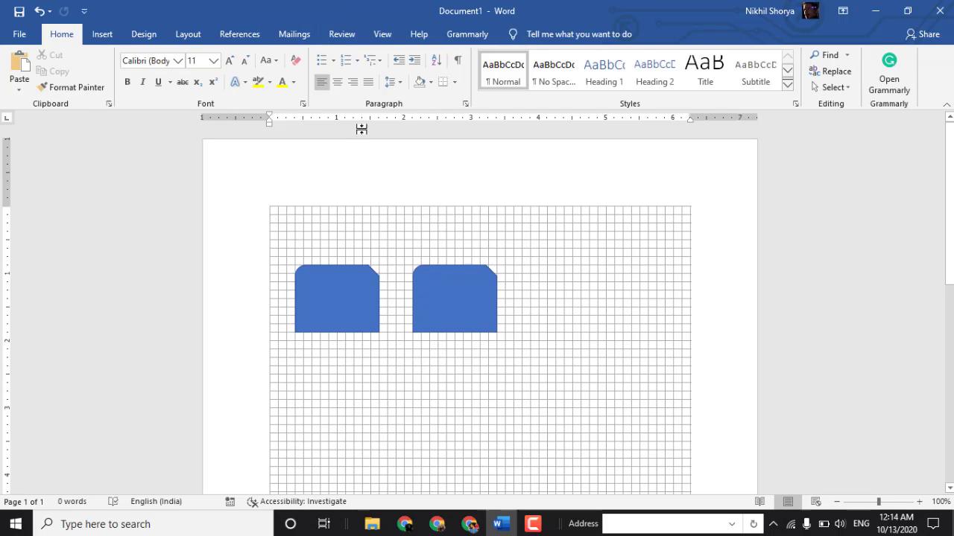
- Hide the gridlines and delete both shapes from the page
left_click(393, 39)
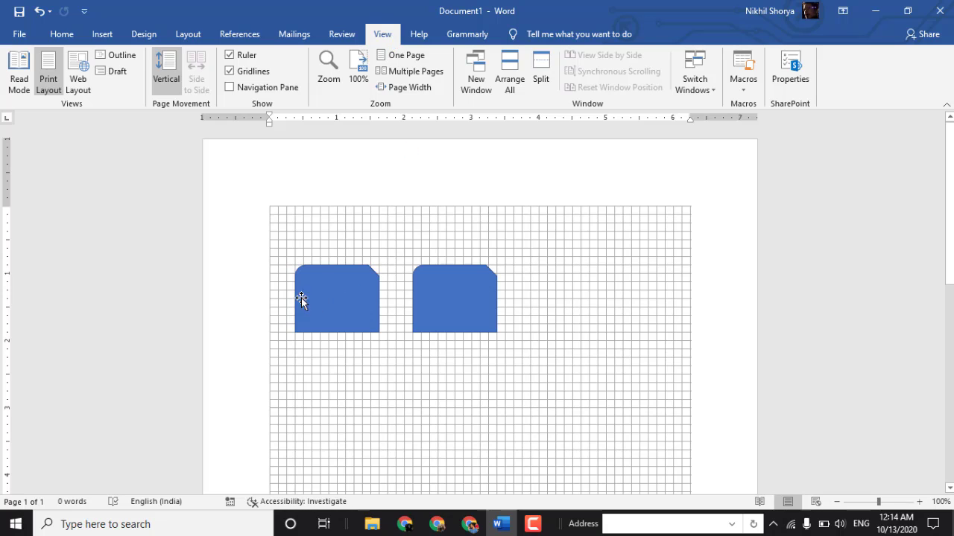
left_click(316, 278)
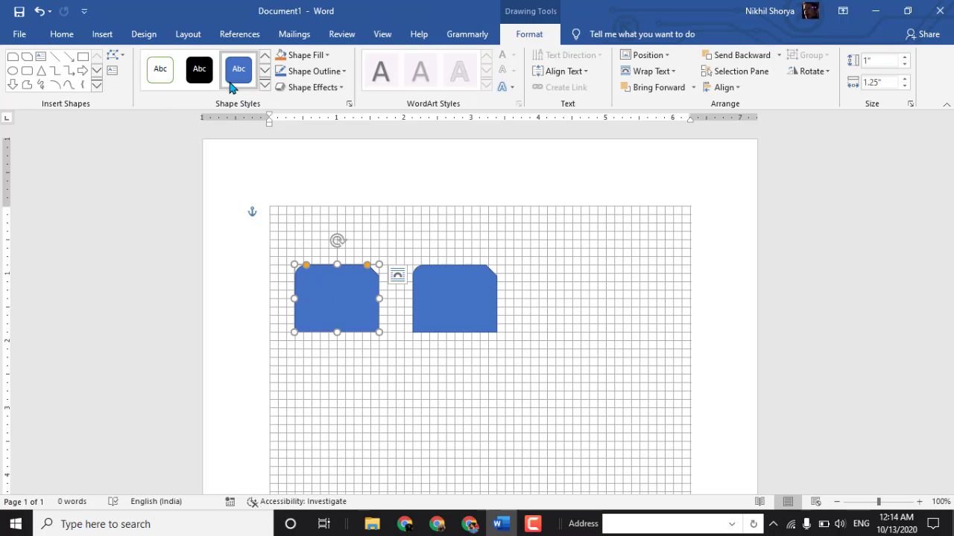
left_click(408, 35)
left_click(383, 37)
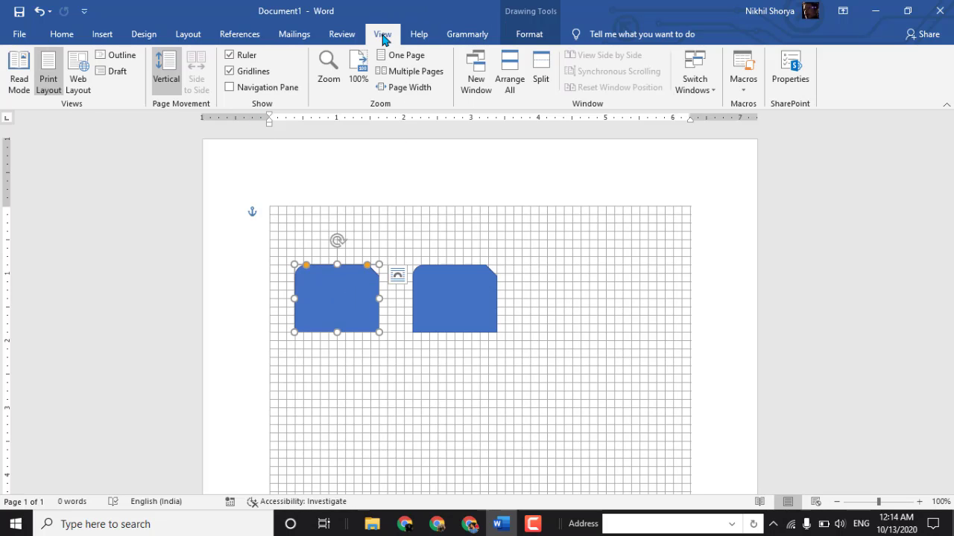
left_click(230, 71)
key("ctrl+a")
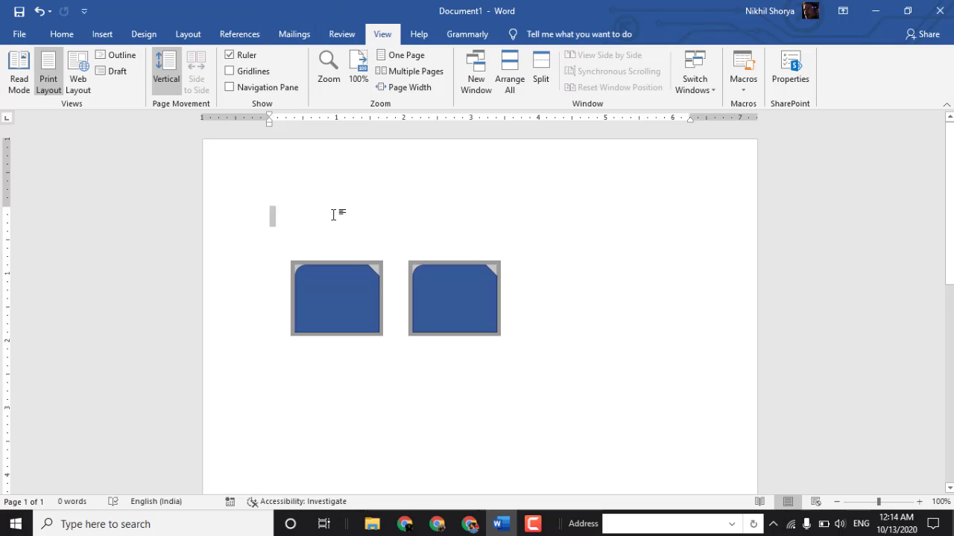
key("Delete")
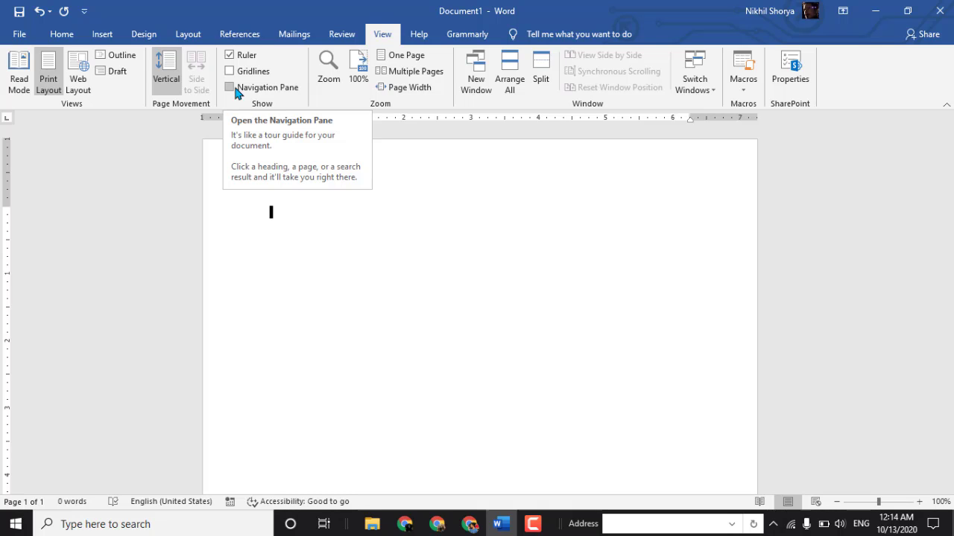
- Show the Navigation pane and fill the empty page with placeholder text using =rand()
left_click(235, 90)
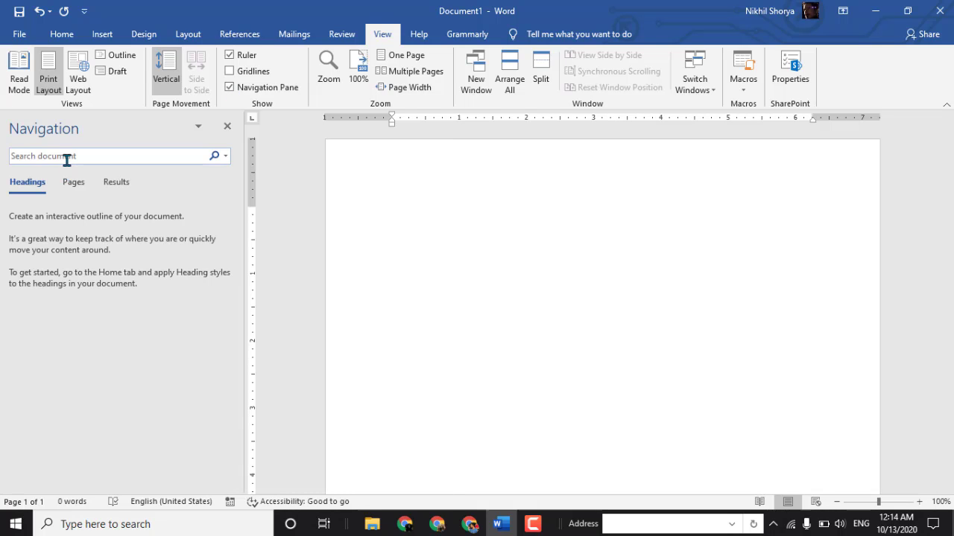
left_click(430, 234)
type("=rand()]")
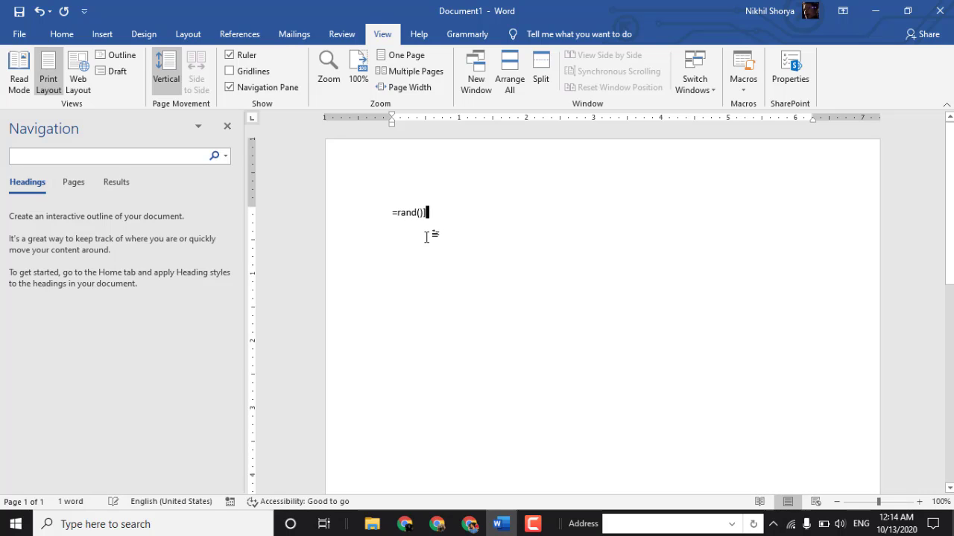
key("Return")
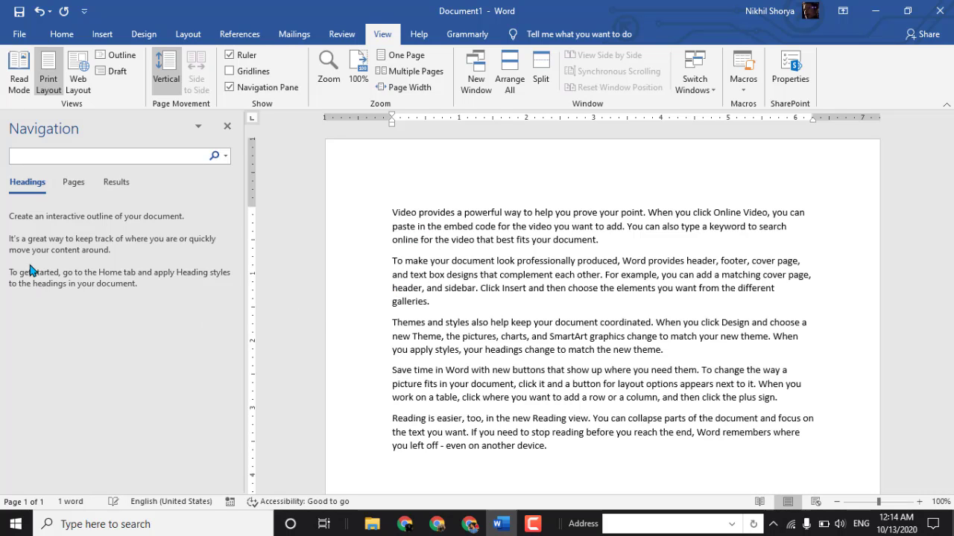
- Look through the Pages, Results and Headings views of the Navigation pane
left_click(77, 186)
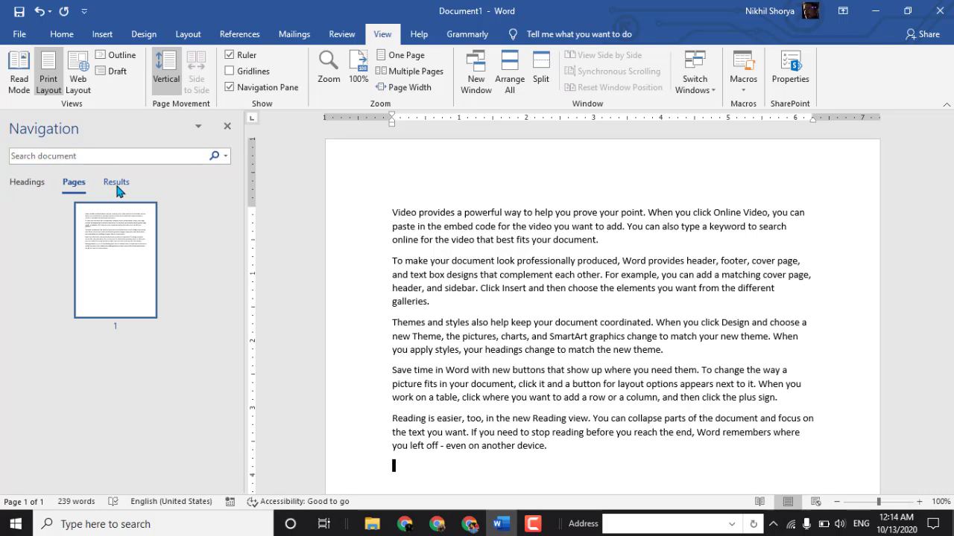
left_click(117, 189)
left_click(33, 187)
- Search the document for "design" and for "buttons", and close the Navigation pane
left_click(81, 156)
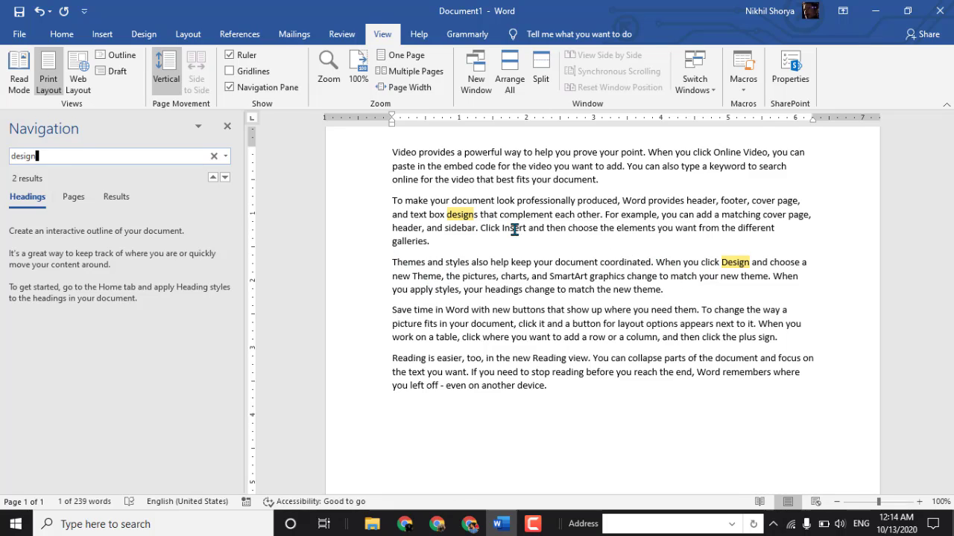
key("Escape")
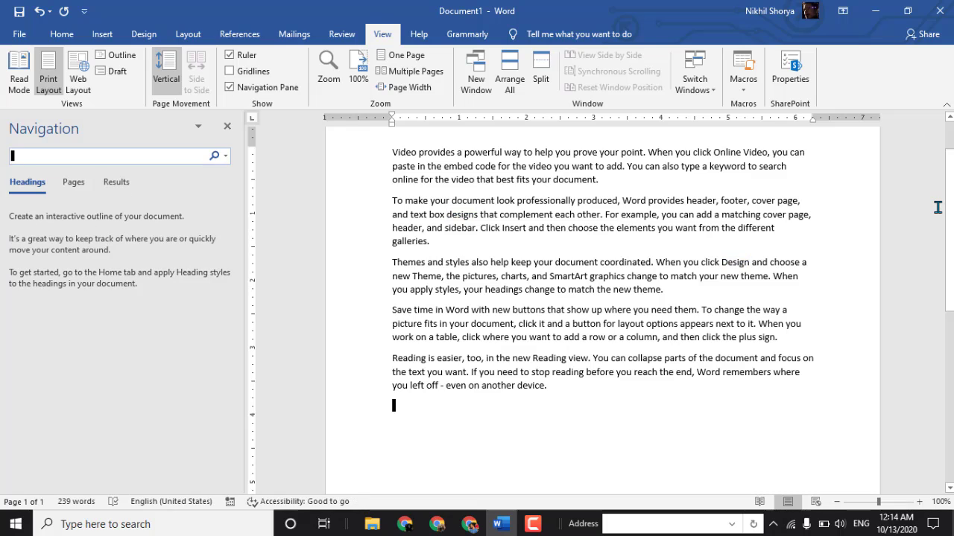
key("Return")
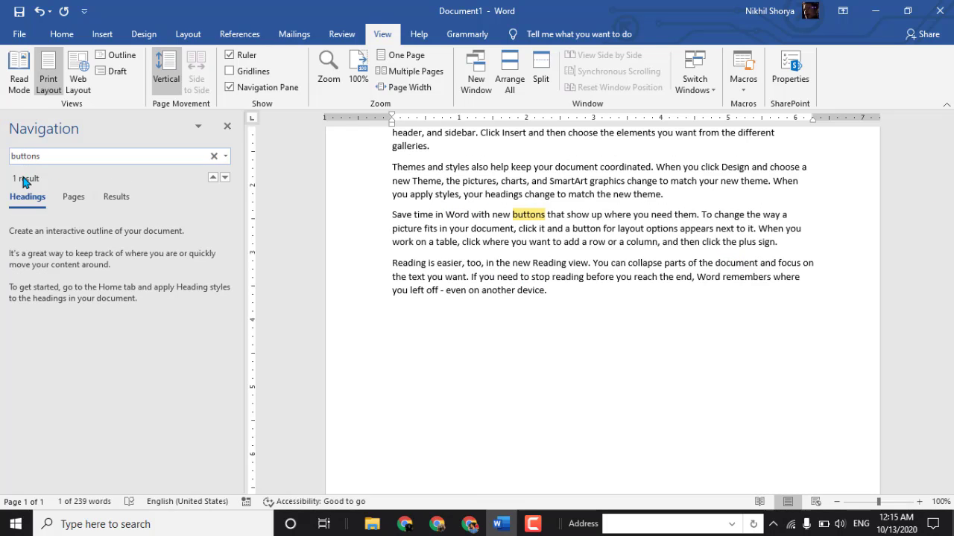
left_click(228, 126)
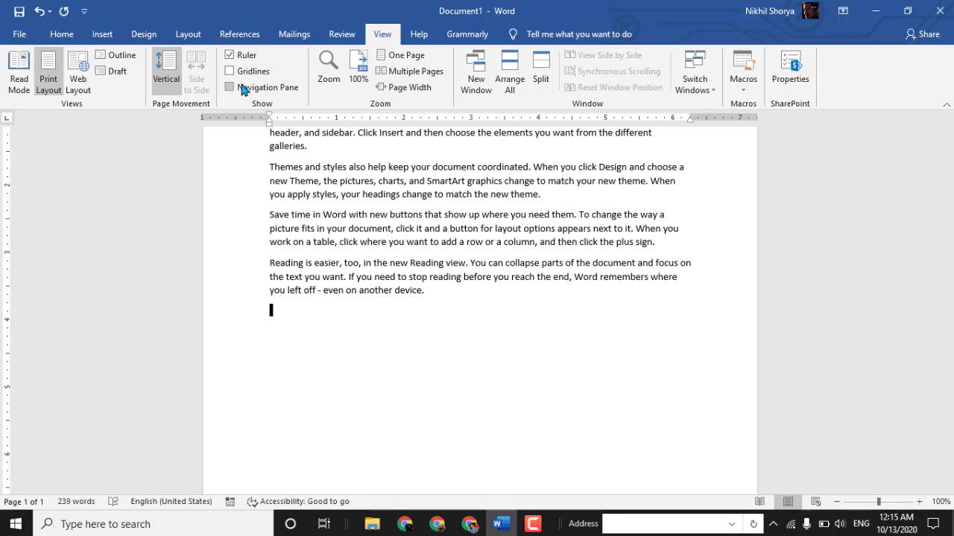
- Try the 200%, 75% and 100% zoom presets, apply 200%, and view the enlarged text across its width
scroll(520, 301, "up", 4)
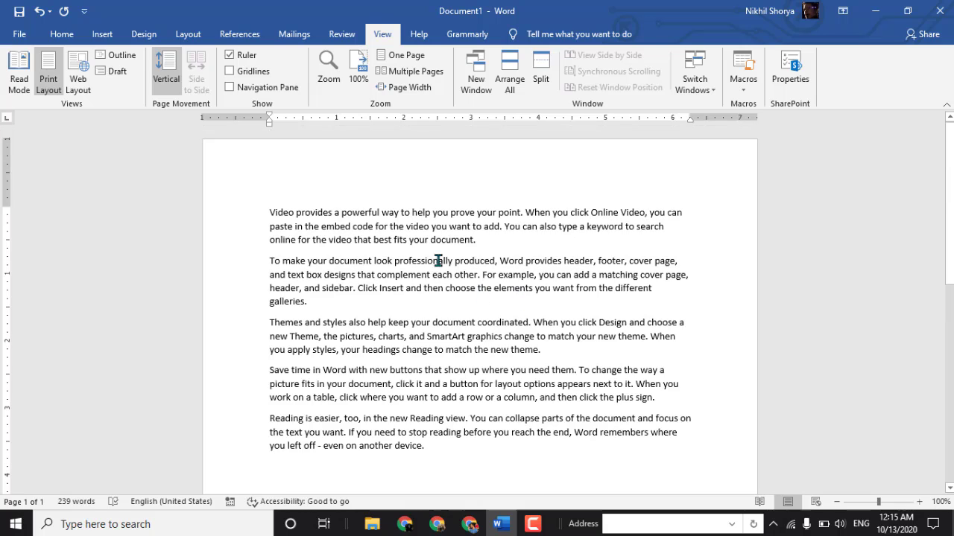
left_click(339, 67)
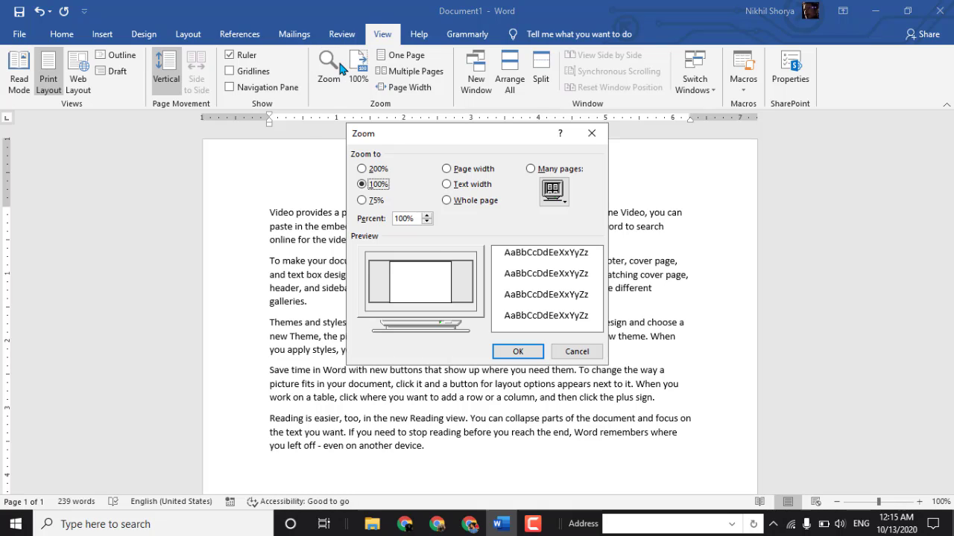
left_click(378, 170)
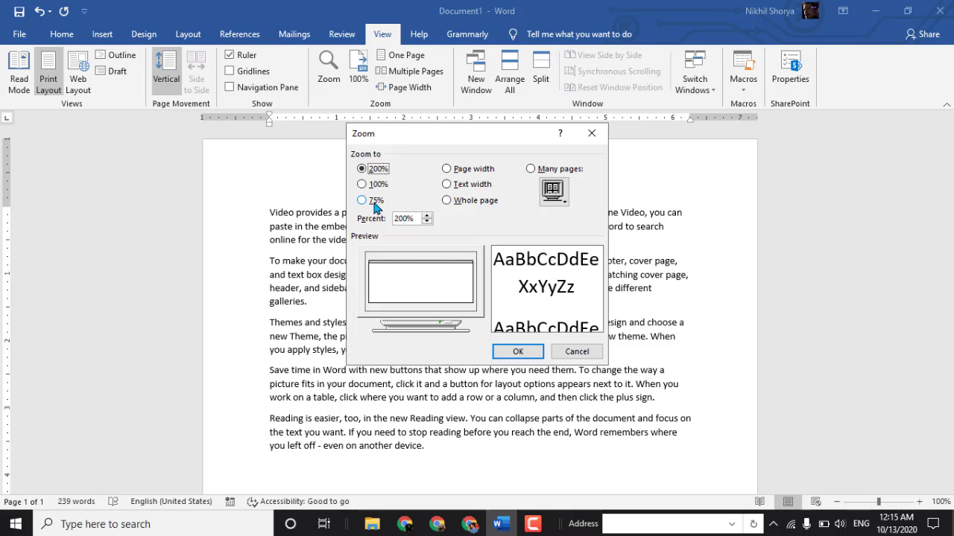
left_click(363, 201)
left_click(371, 187)
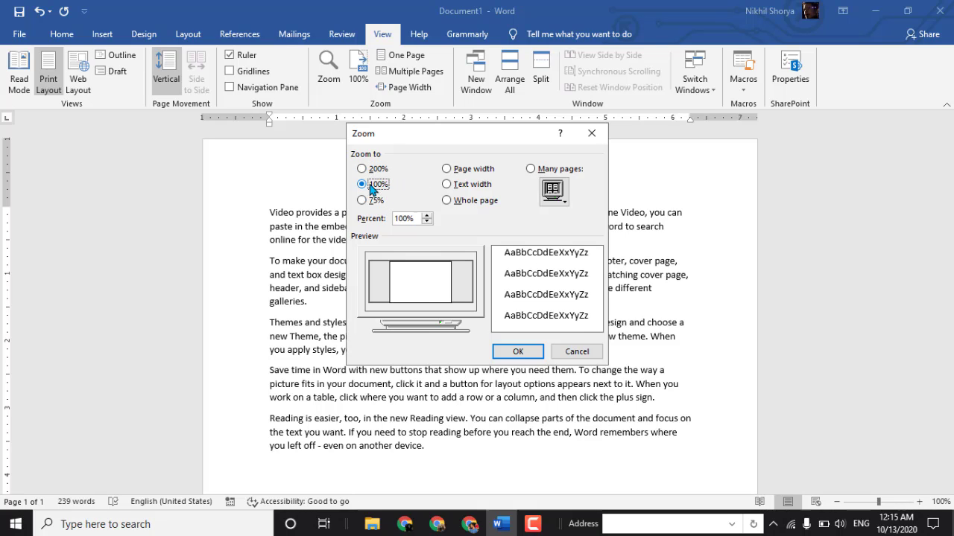
left_click(372, 169)
left_click(545, 350)
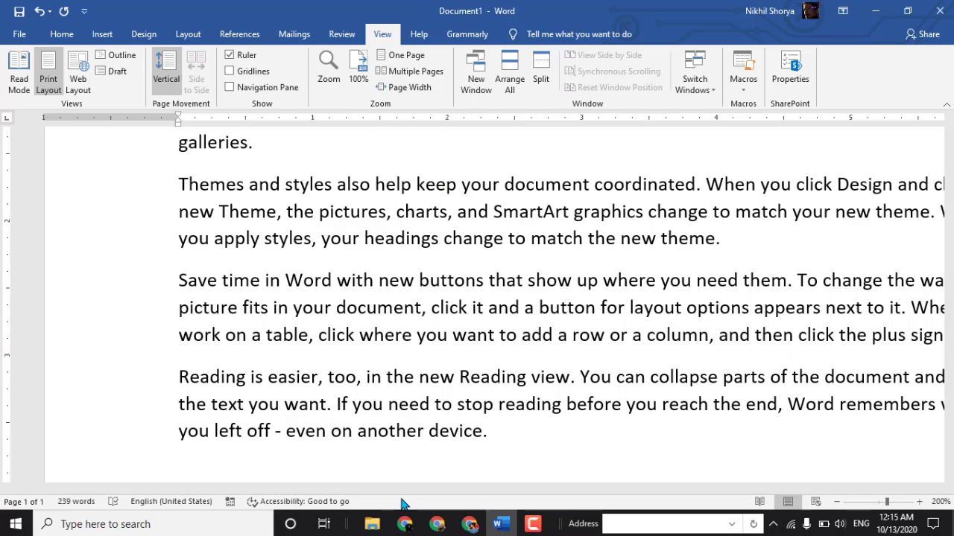
left_click_drag(401, 490, 516, 490)
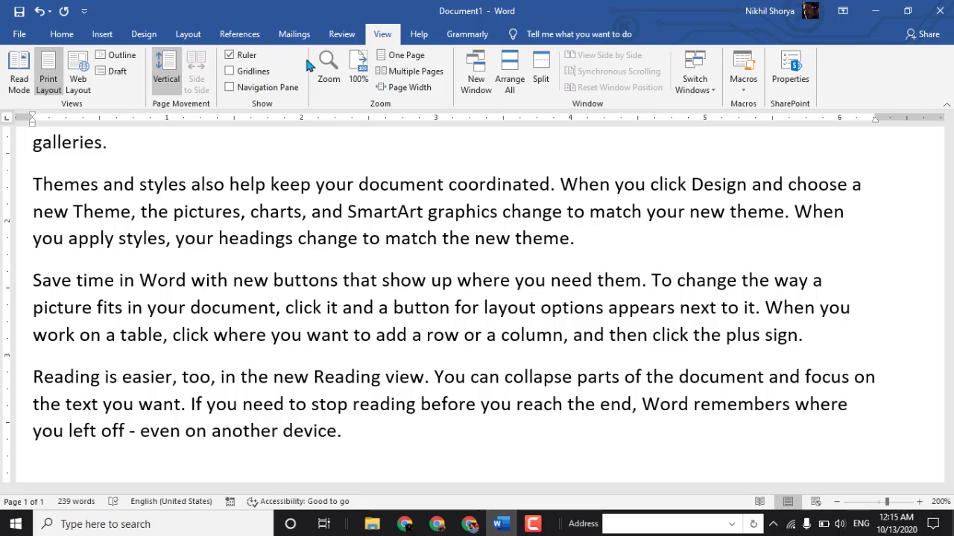
- Set the document zoom to 100%, and reduce it to 75%
left_click(326, 72)
left_click(384, 187)
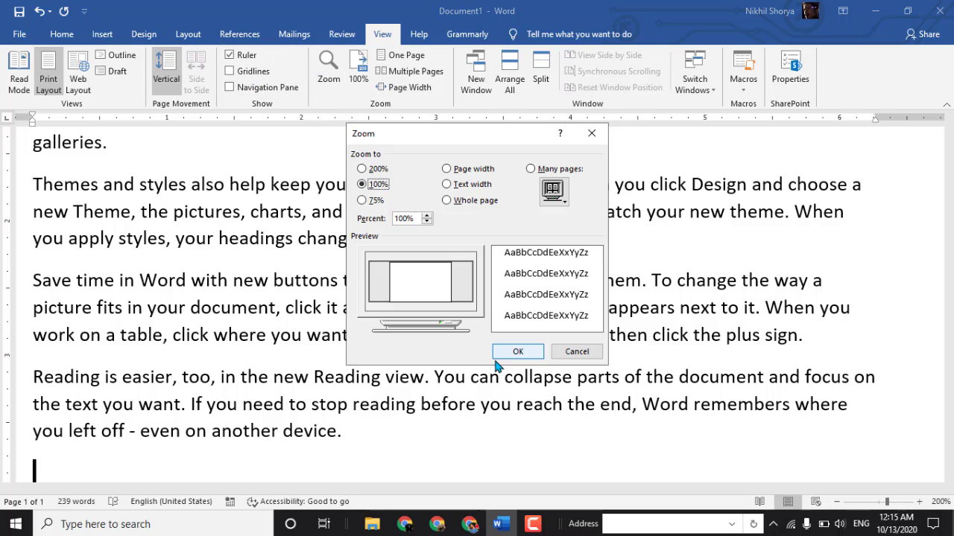
left_click(519, 354)
left_click(326, 73)
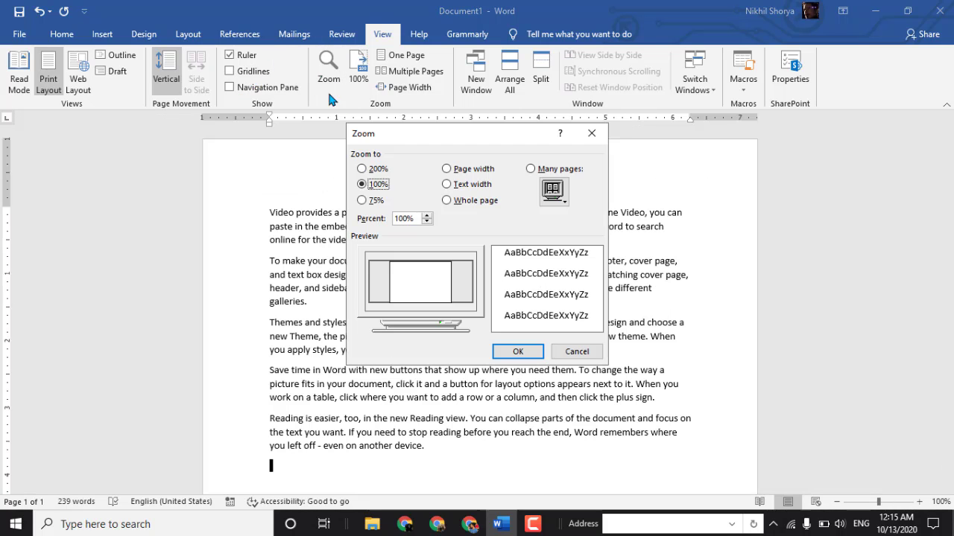
left_click(373, 200)
left_click(519, 351)
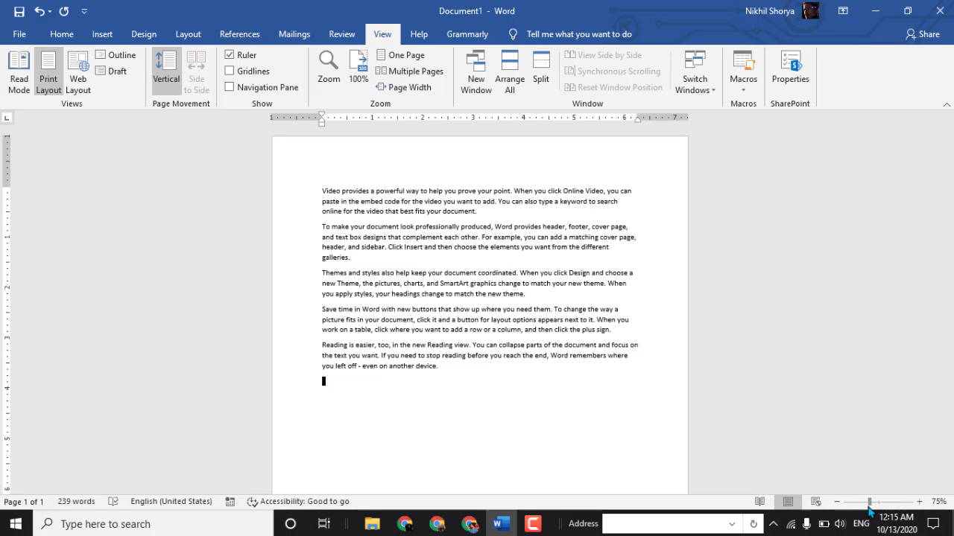
- Enlarge the document view to 100% and on to about 364%, and restore it to 100%
mouse_move(880, 505)
left_mouse_down()
mouse_move(891, 505)
mouse_move(866, 505)
mouse_move(880, 505)
left_mouse_up()
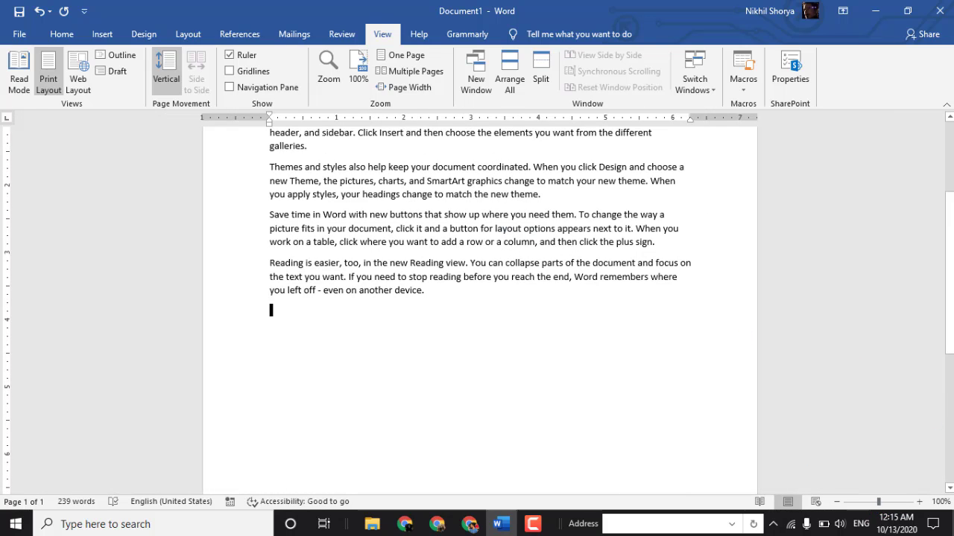
left_click(900, 502)
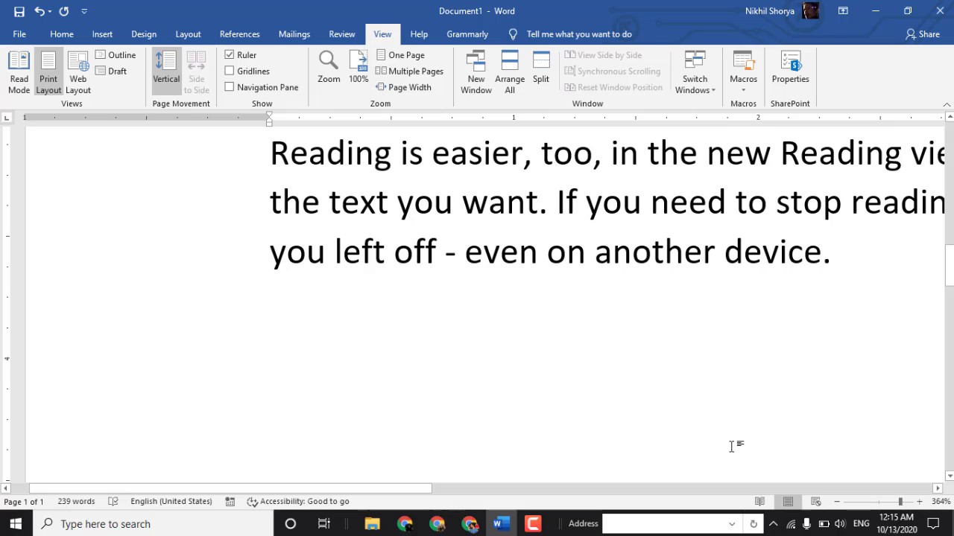
left_click(361, 69)
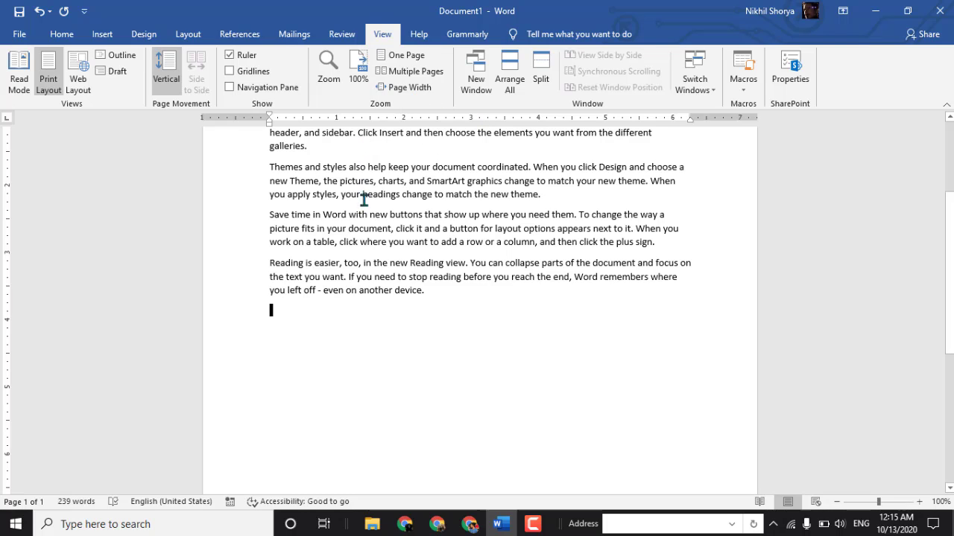
- Fit one whole page in the window, and zoom back in to about 82%
left_click(399, 57)
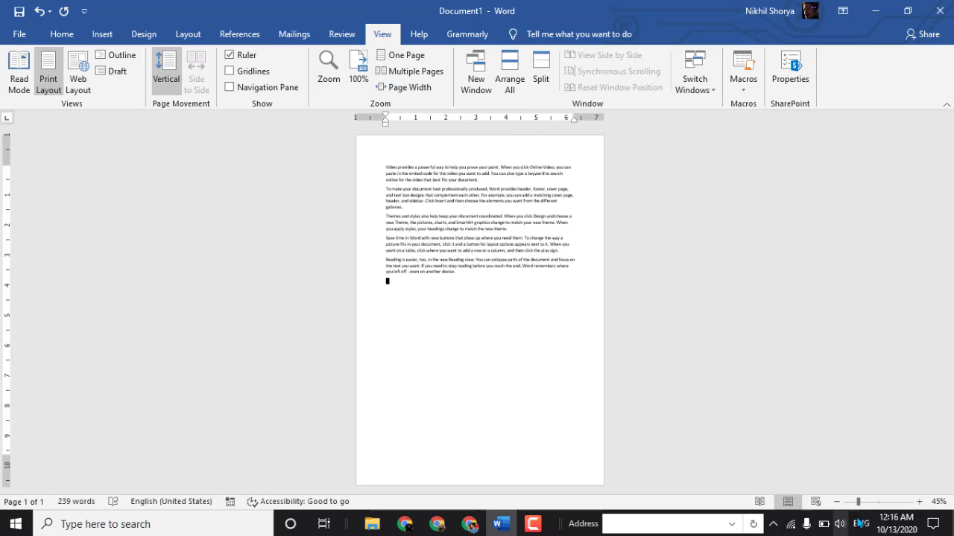
left_click(879, 501)
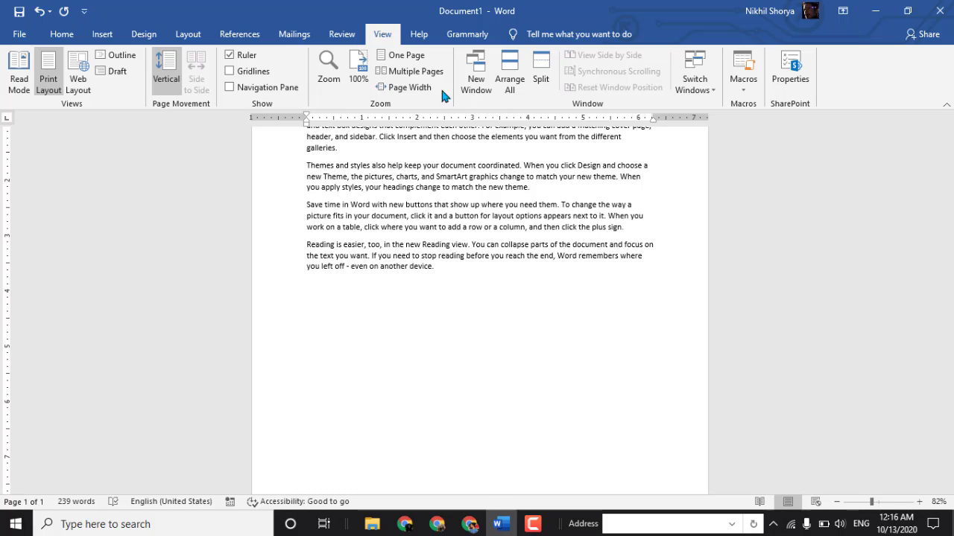
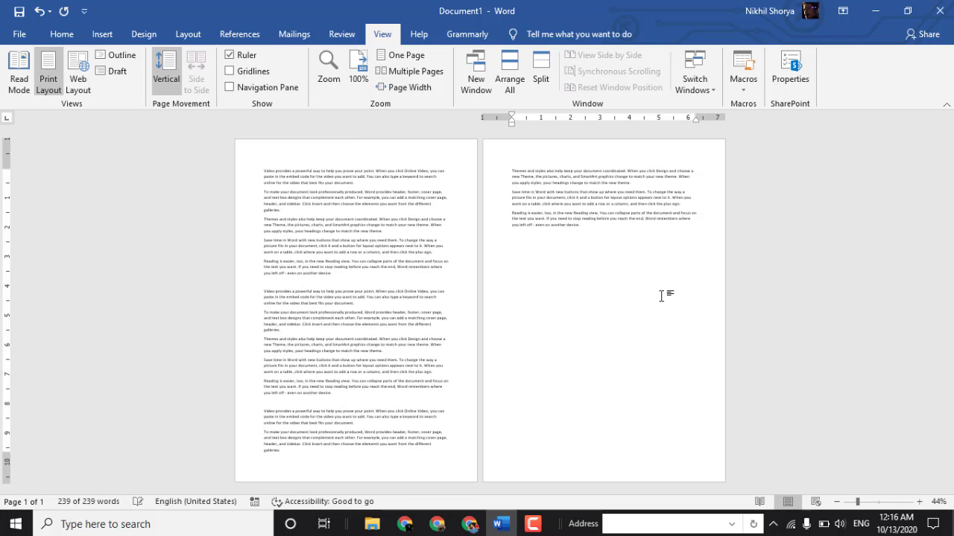
- Paste the copied placeholder text repeatedly at the end of the document to fill several more pages
type("Video provides a powerful way to help you prove your point. When you click Online Video, you can paste in the embed code for the video you want to add. You can also type a keyword to search online for the video that best fits your document. To make your document look professionally produced, Word provides header, footer, cover page, and text box designs that complement each other. For example, you can add a matching cover page, header, and sidebar. Click Insert and then choose the elements you want from the different galleries. Themes and styles also help keep your document coordinated. When you click Design and choose a new Theme, the pictures, charts, and SmartArt graphics change to match your new theme. When you apply styles, your headings change to match the new theme. Save time in Word with new buttons that show up where you need them. To change the way a picture fits in your document, click it and a button for layout options appears next to it. When you work on a table, click where you want to add a row or a column, and then click the plus sign. Reading is easier, too, in the new Reading view. You can collapse parts of the document and focus on the text you want. If you need to stop reading before you reach the end, Word remembers where you left off - even on another device.")
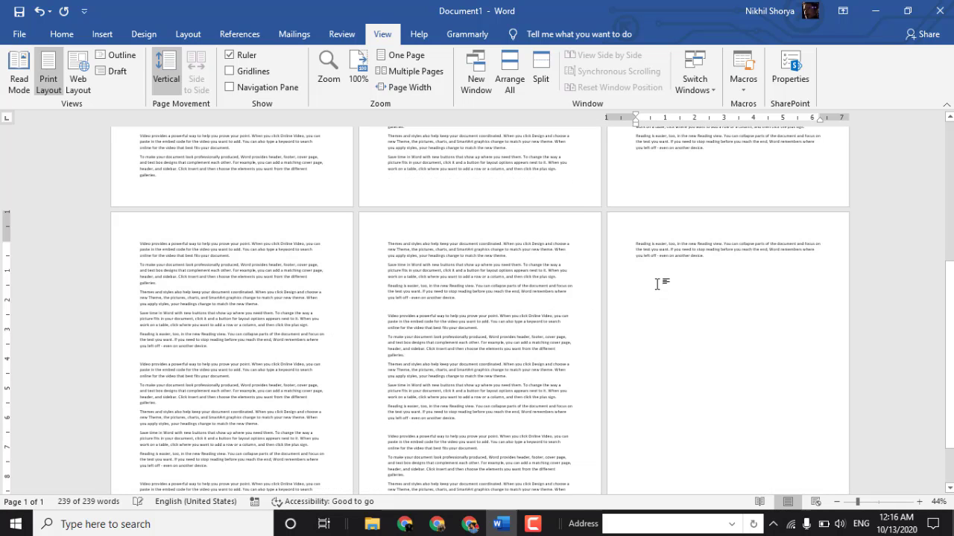
key("ctrl+v")
key("ctrl+v")
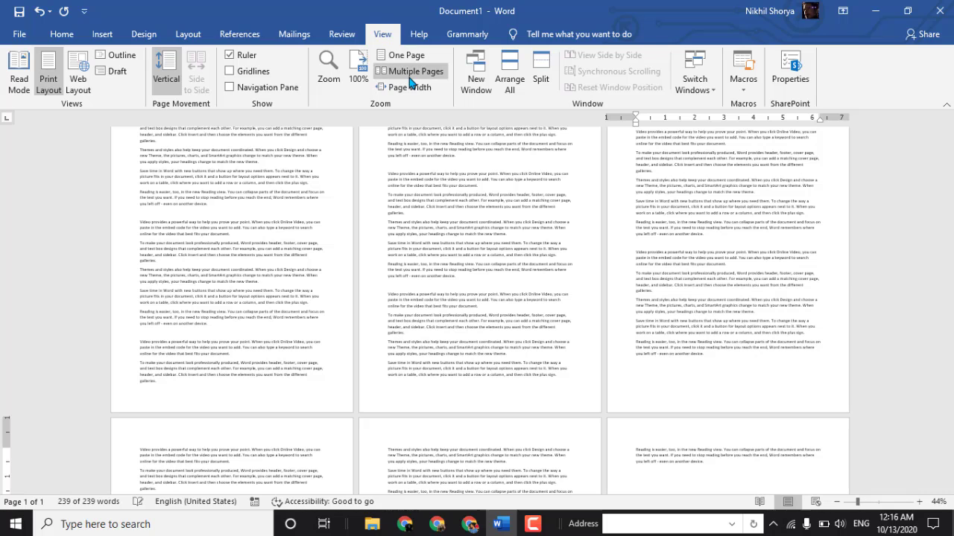
- Try the One Page and Page Width zoom options, and look over the document in Multiple Pages view
left_click(403, 55)
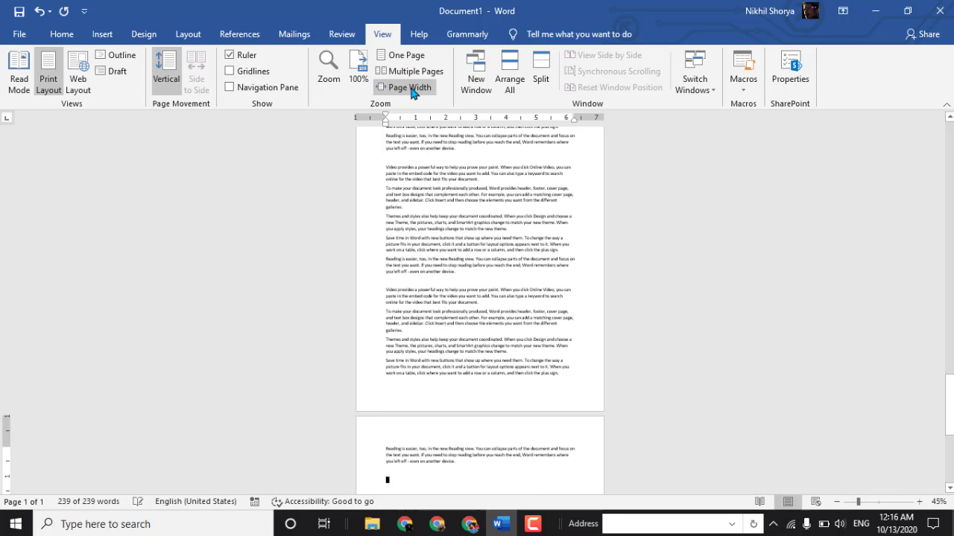
left_click(411, 88)
left_click(399, 58)
scroll(456, 184, "down", 5)
scroll(453, 181, "up", 3)
left_click(414, 72)
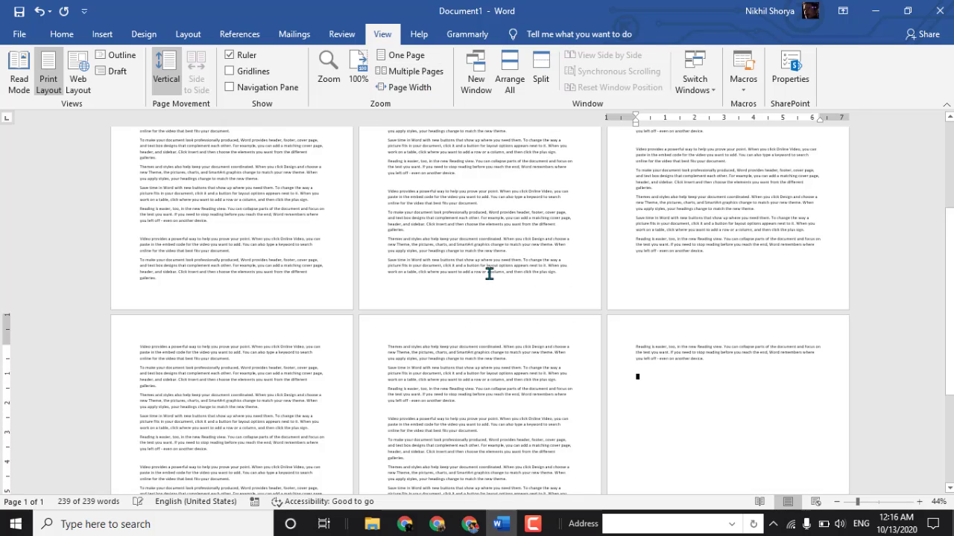
scroll(489, 274, "down", 5)
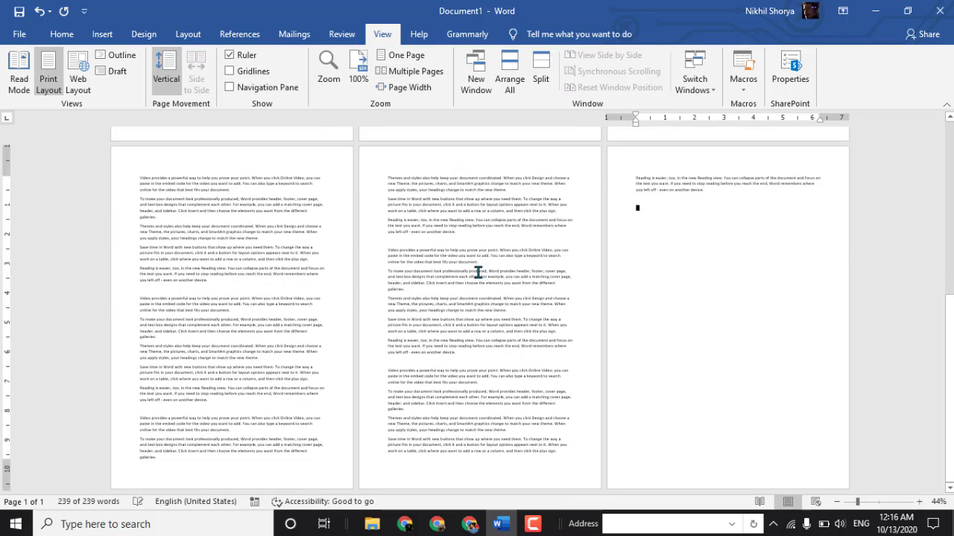
scroll(478, 273, "up", 10)
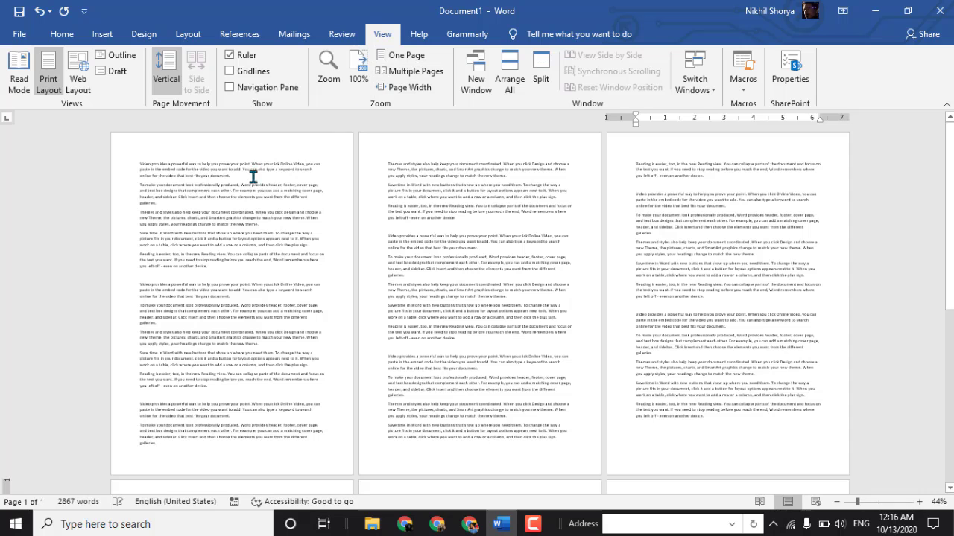
- Set the zoom to 100%, fit the page to the window width, and restore the zoom to 100%
left_click(368, 70)
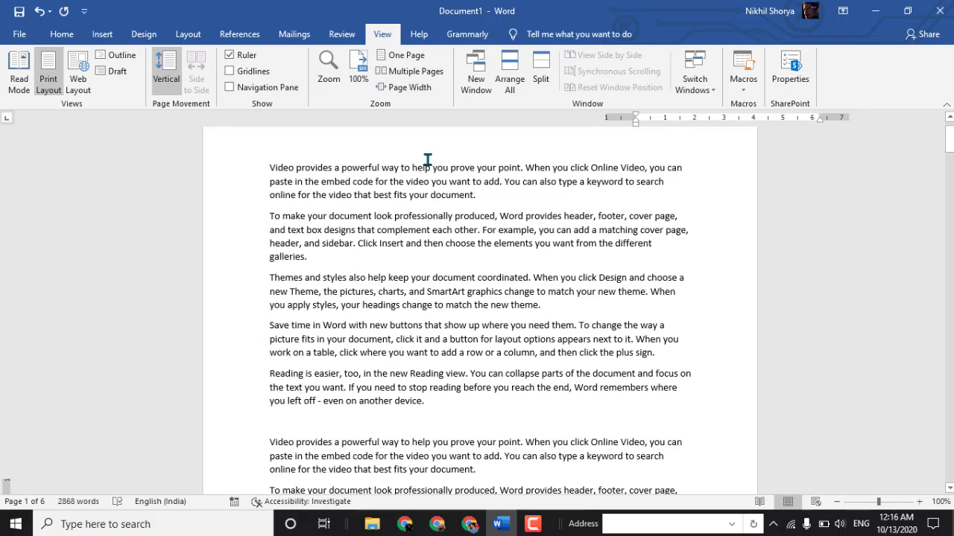
left_click(403, 88)
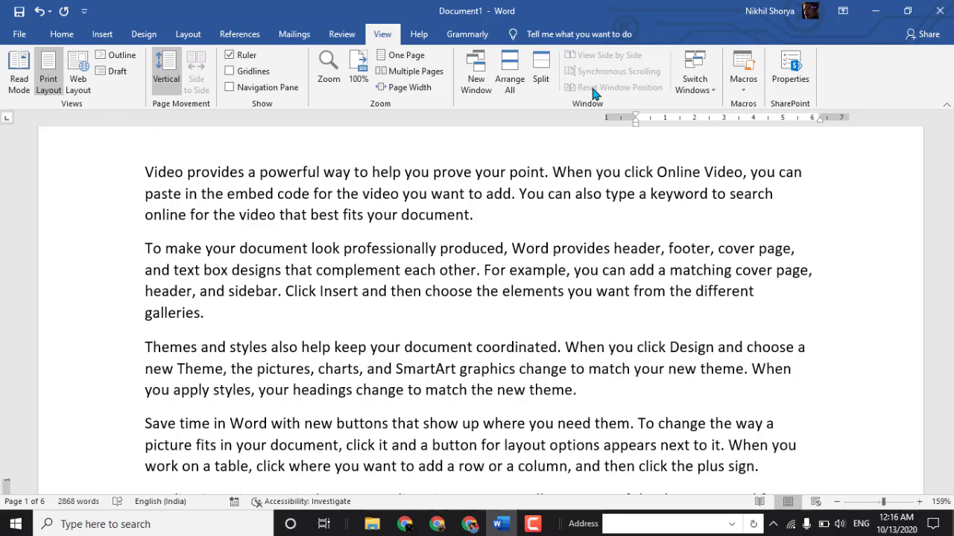
left_click(358, 68)
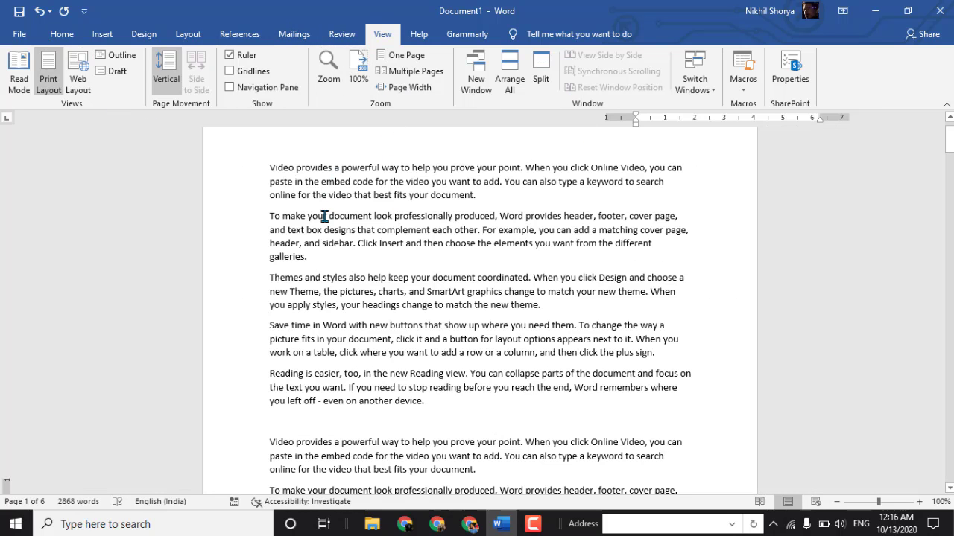
- Replace the whole document's content with placeholder text generated by =rand()
key("ctrl+a")
key("Delete")
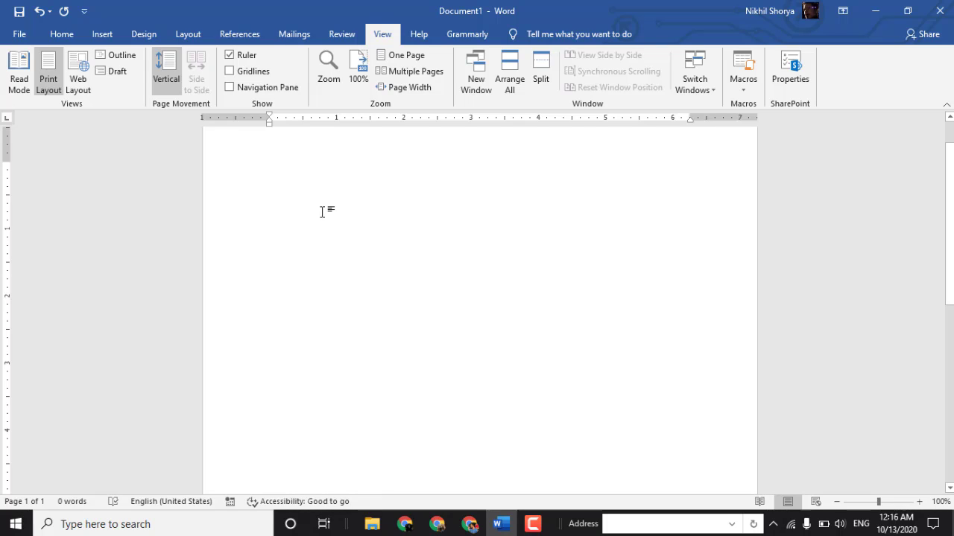
type("=r")
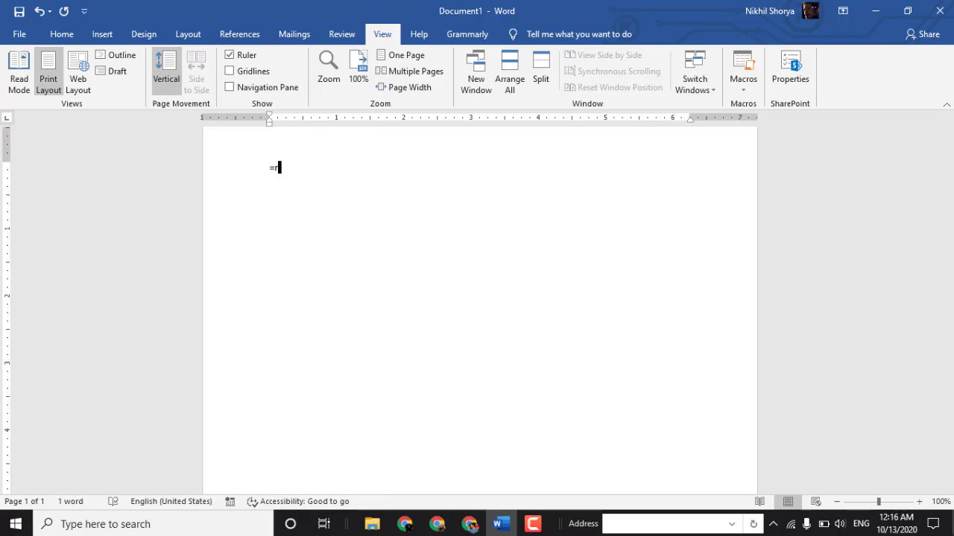
type("and()")
key("Return")
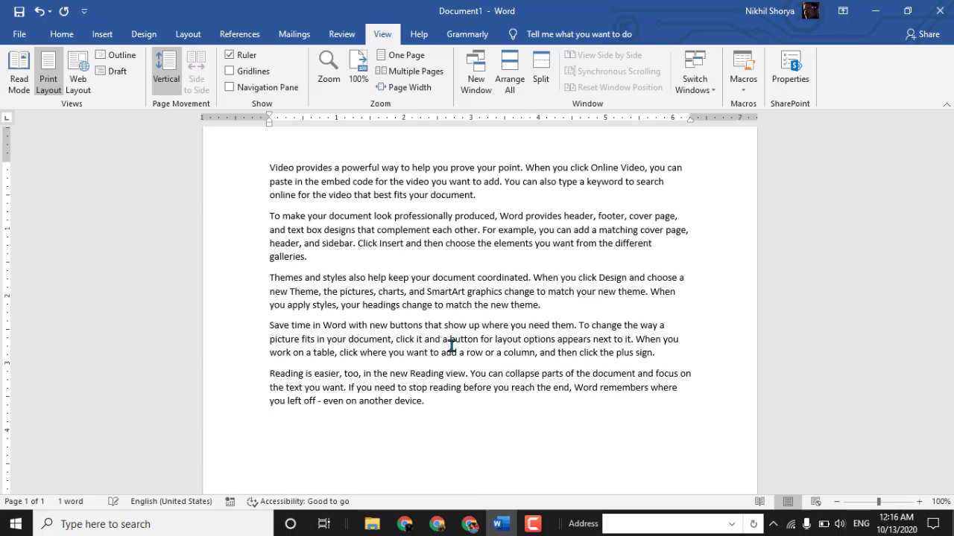
- Open a second window of the document and arrange all open document windows on the screen
left_click(476, 82)
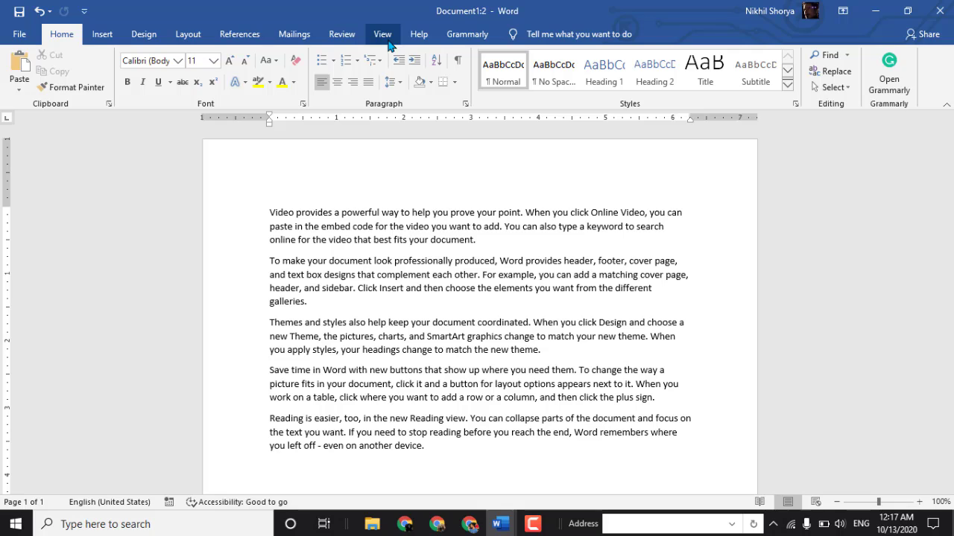
left_click(385, 39)
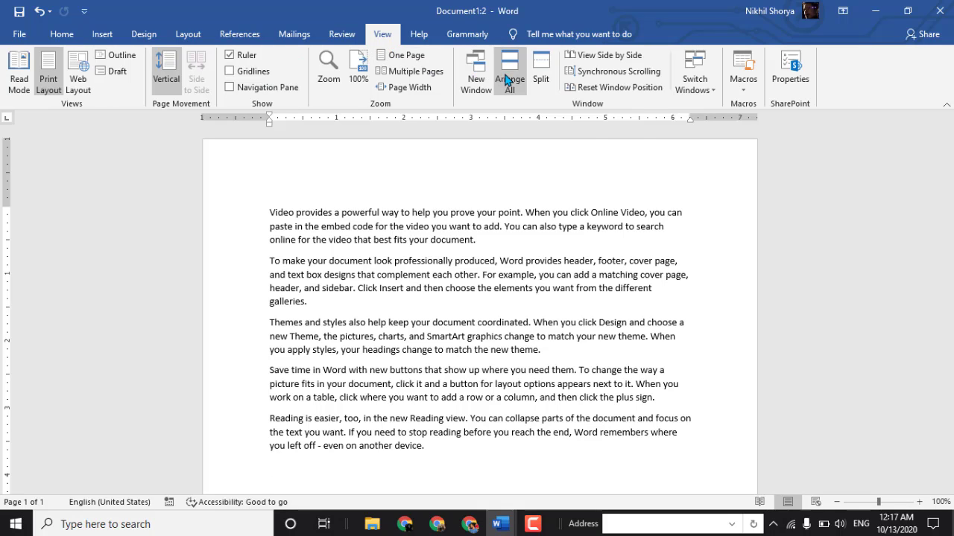
mouse_move(499, 523)
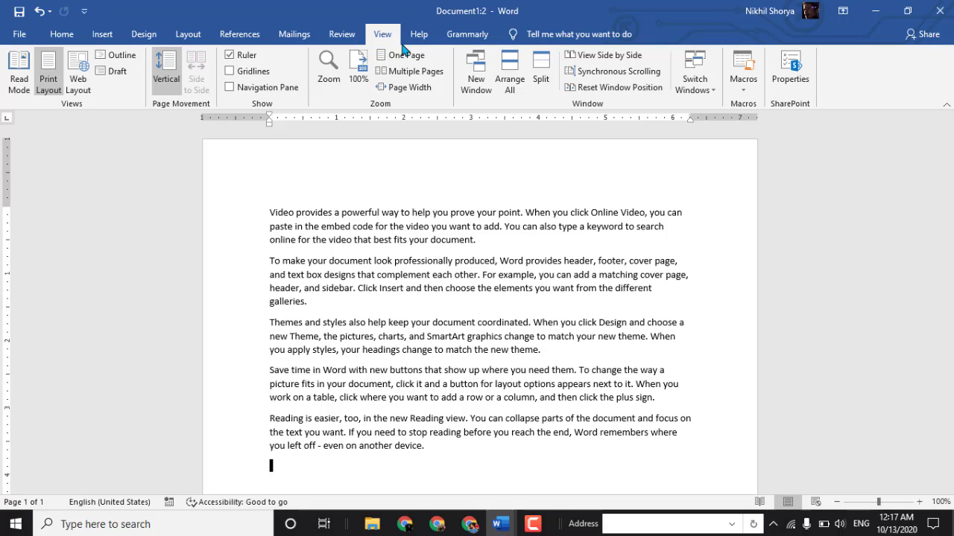
left_click(514, 84)
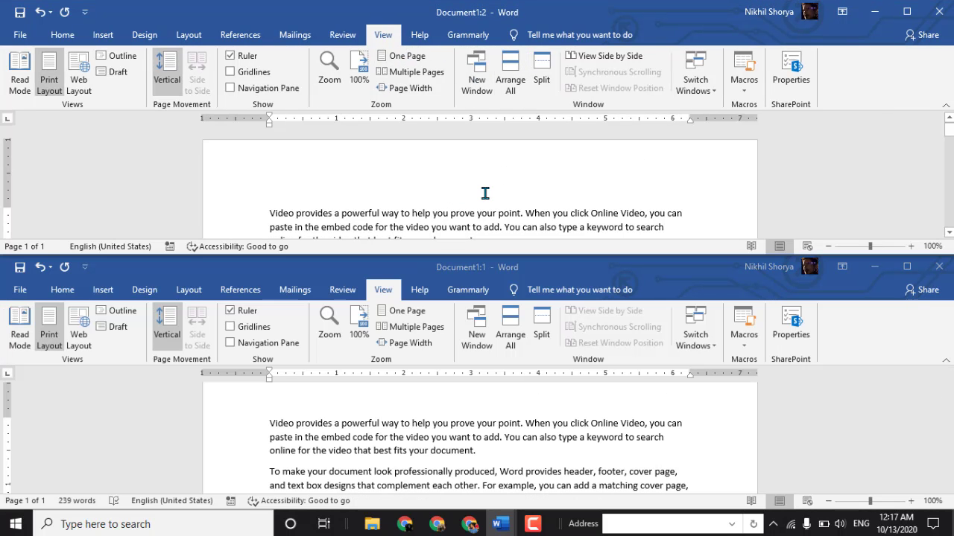
- Browse the text in the Document1:2 window independently of the other window
scroll(485, 193, "down", 2)
scroll(485, 193, "up", 2)
scroll(484, 193, "down", 2)
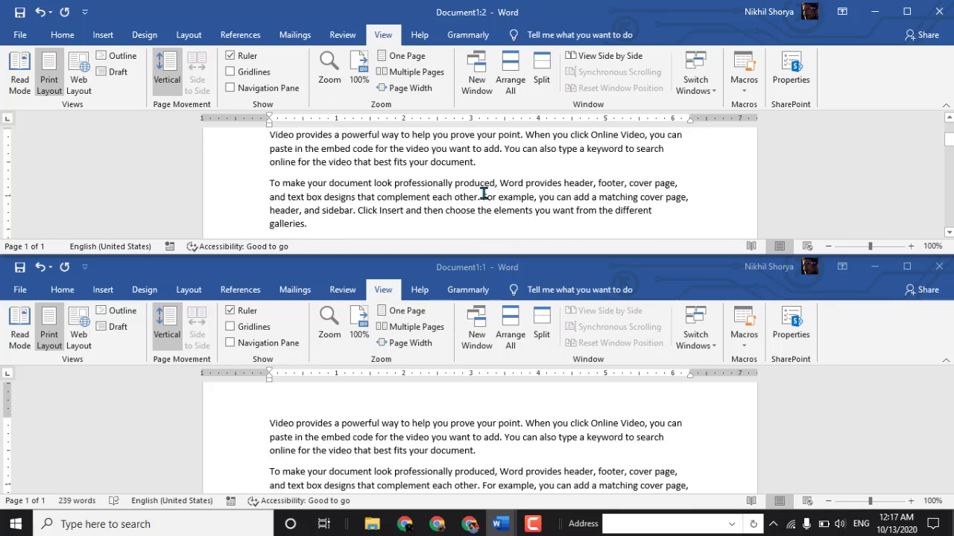
scroll(483, 194, "down", 2)
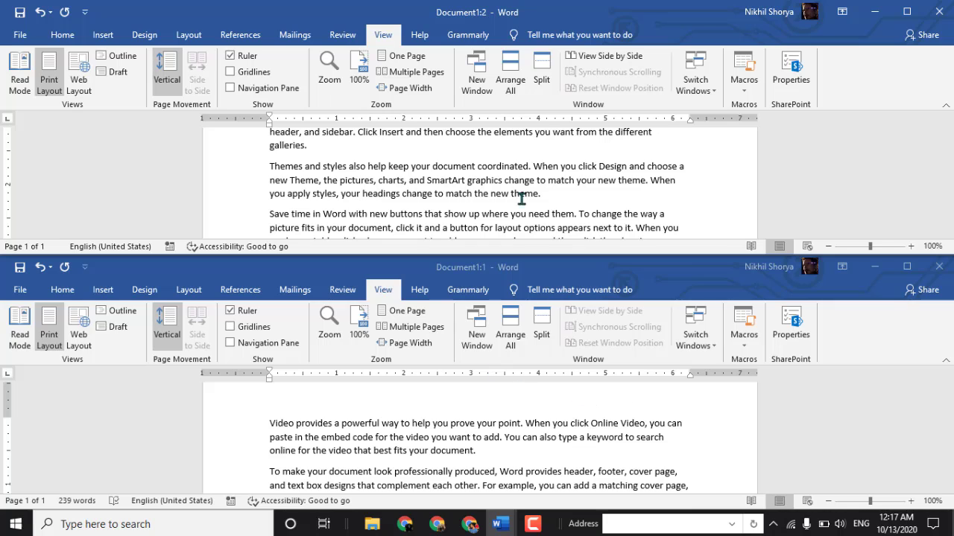
scroll(521, 197, "up", 4)
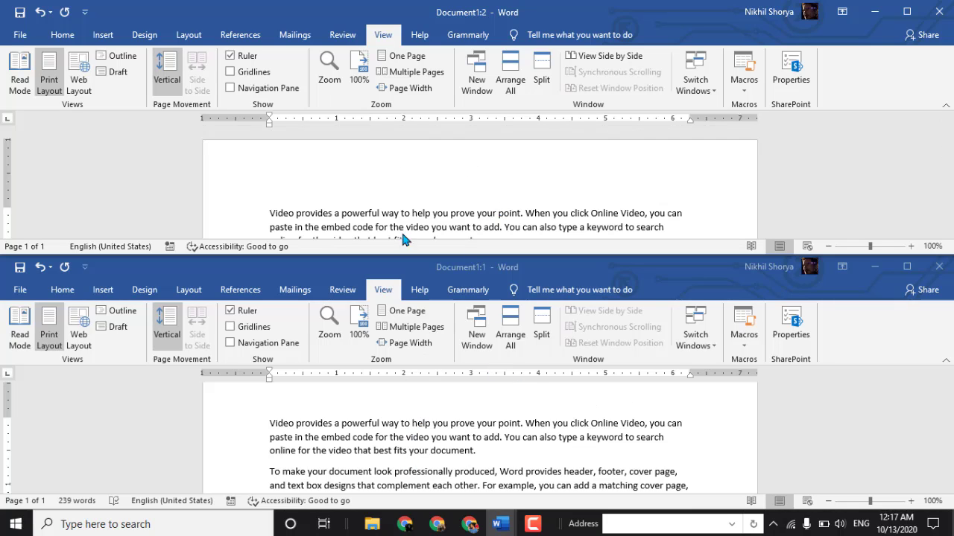
scroll(345, 192, "down", 2)
scroll(306, 196, "up", 2)
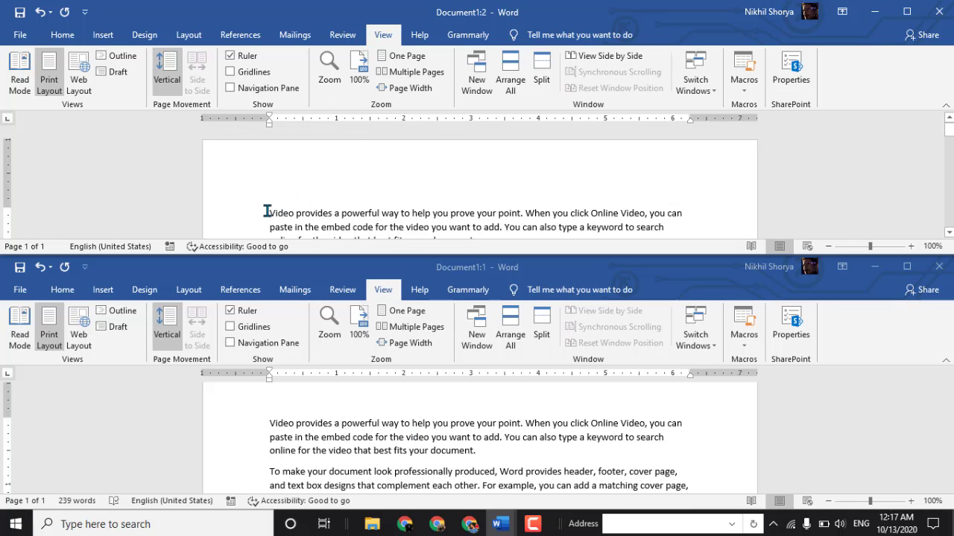
- In the Document1:2 window, color the first word "Video" yellow and strike through the letters "Whe" of "When" in the first paragraph
left_click_drag(267, 212, 295, 213)
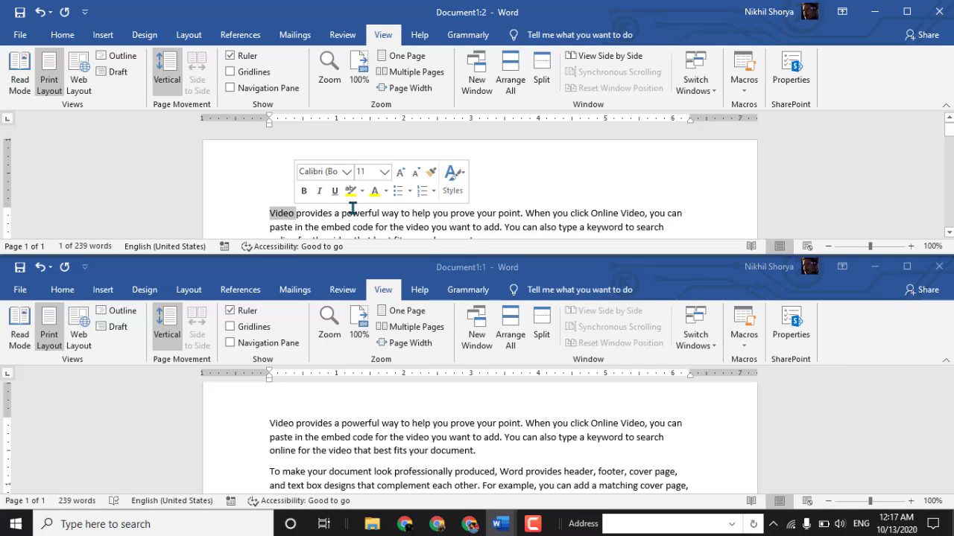
left_click(375, 191)
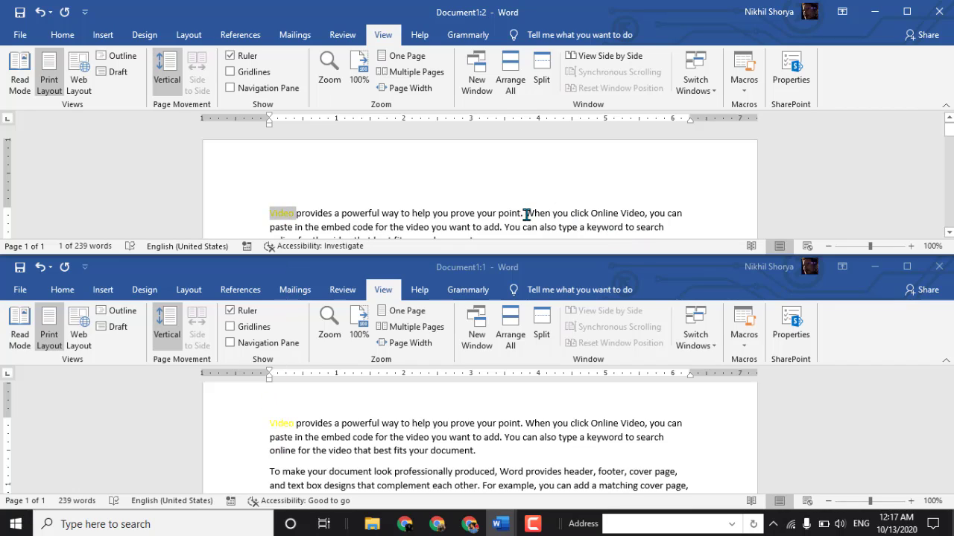
left_click_drag(526, 215, 546, 215)
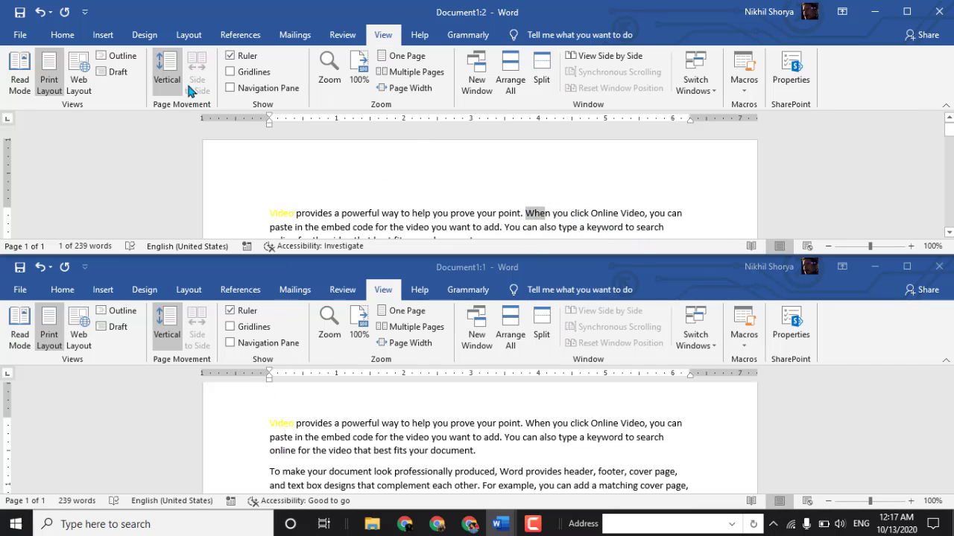
left_click(62, 35)
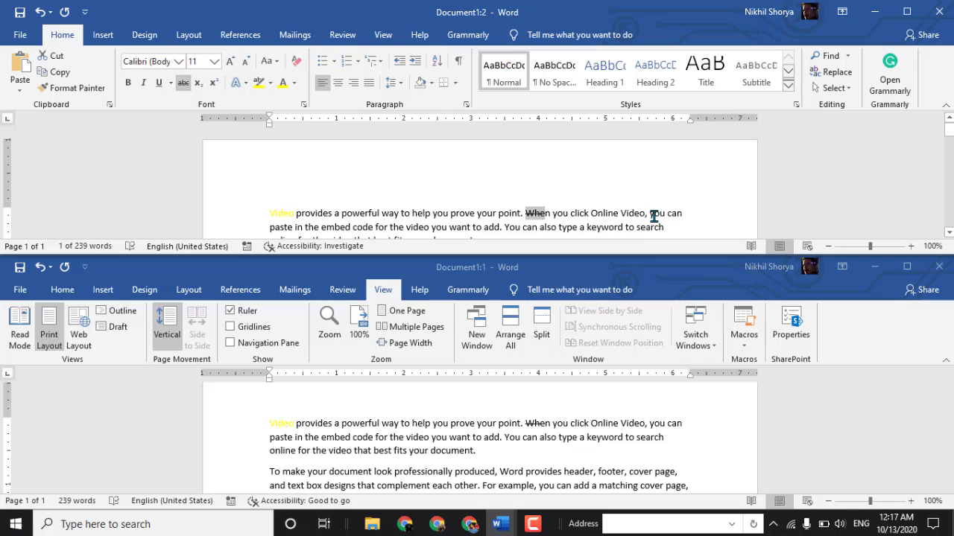
- Highlight the third paragraph's text from "SmartArt graphics" to its end in dark yellow, and check it in the Document1:1 window
scroll(633, 216, "down", 4)
left_click_drag(427, 179, 543, 194)
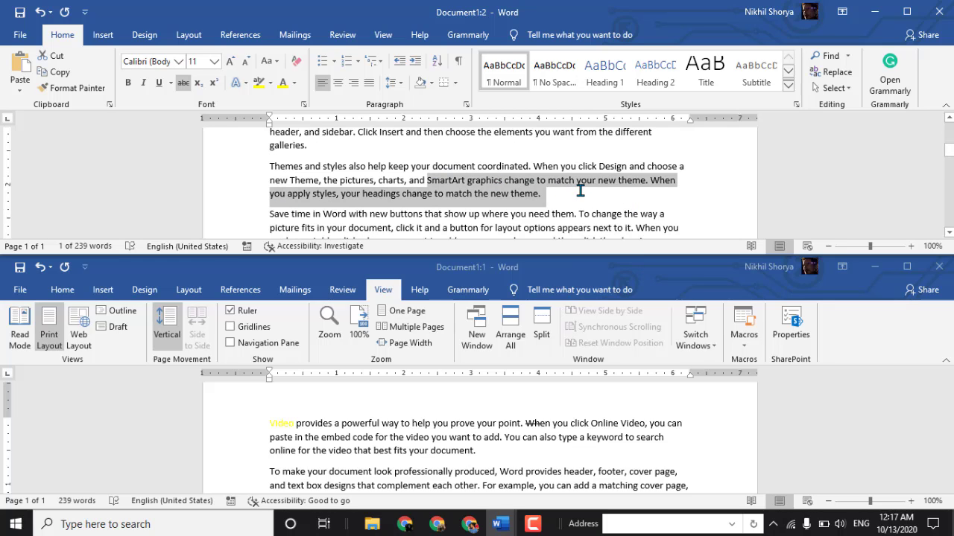
left_click(272, 85)
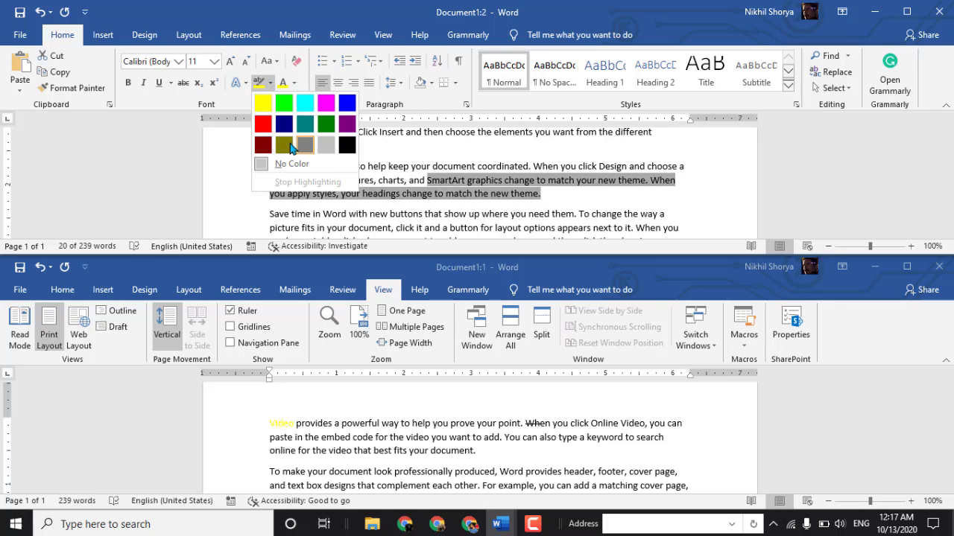
left_click(280, 133)
scroll(395, 413, "down", 4)
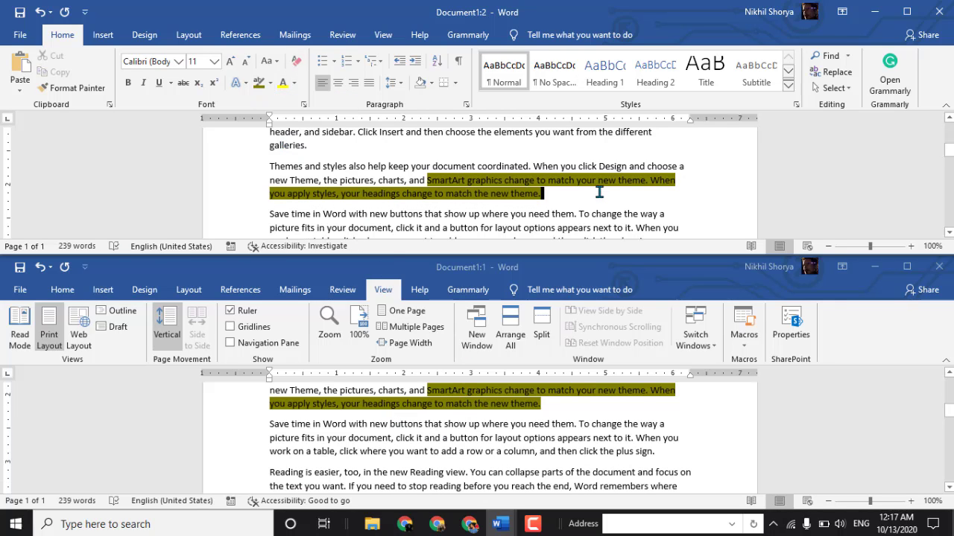
- View the two document windows side by side and browse them together
left_click(380, 35)
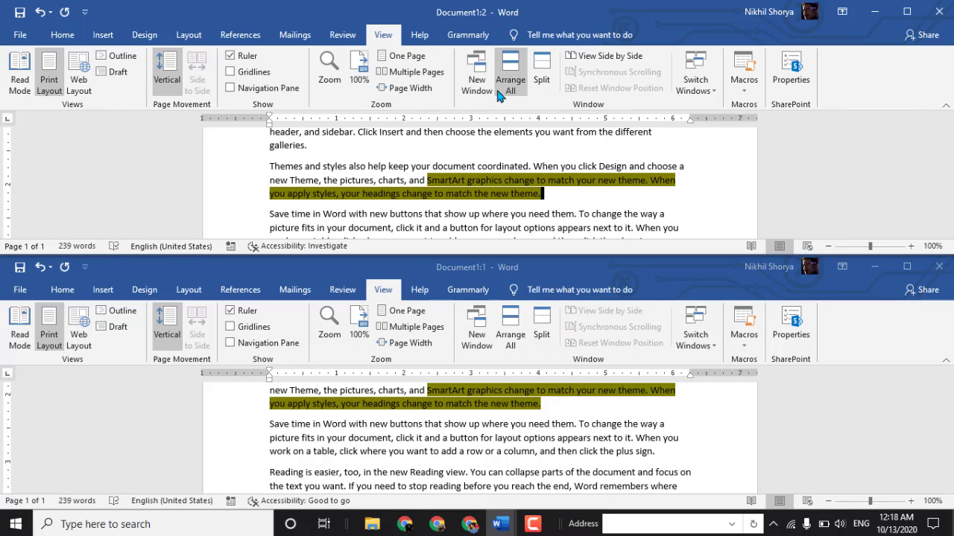
left_click(596, 58)
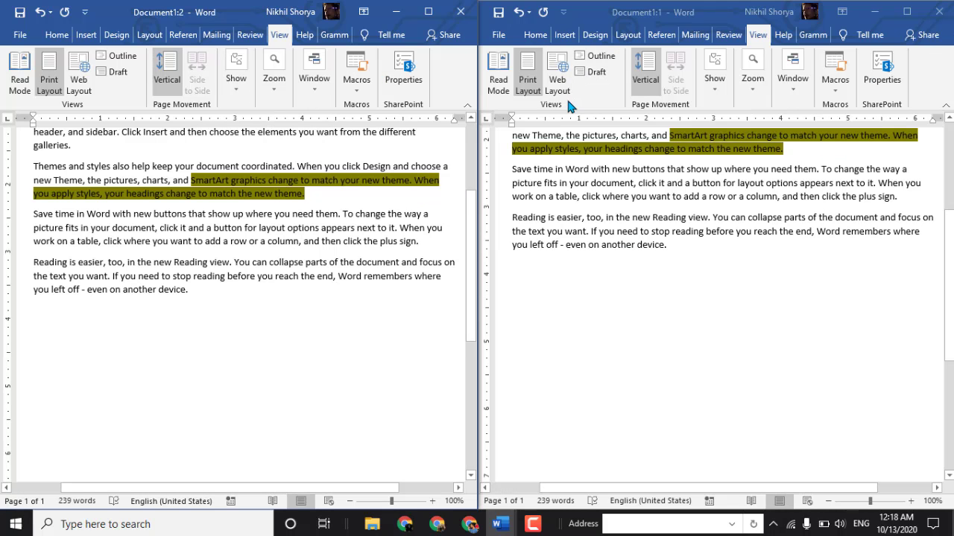
scroll(596, 337, "up", 5)
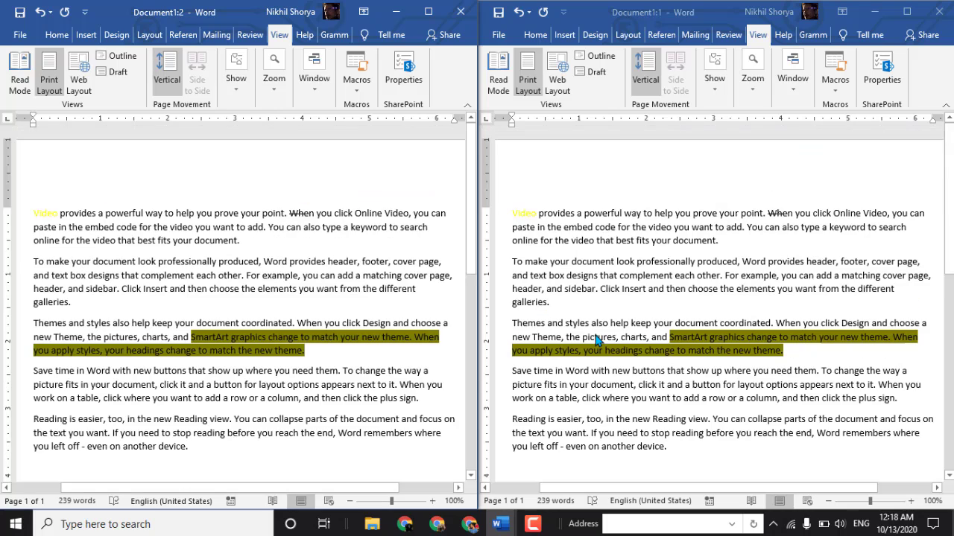
scroll(760, 337, "down", 3)
scroll(760, 339, "up", 3)
- Turn off synchronous scrolling and browse the two side-by-side windows separately
left_click(314, 80)
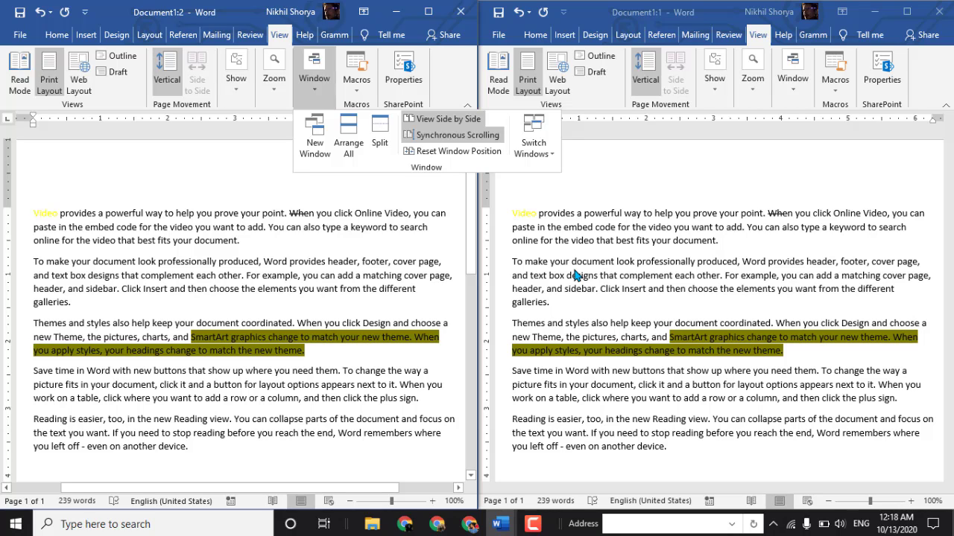
left_click(474, 137)
scroll(647, 267, "down", 2)
scroll(646, 266, "up", 2)
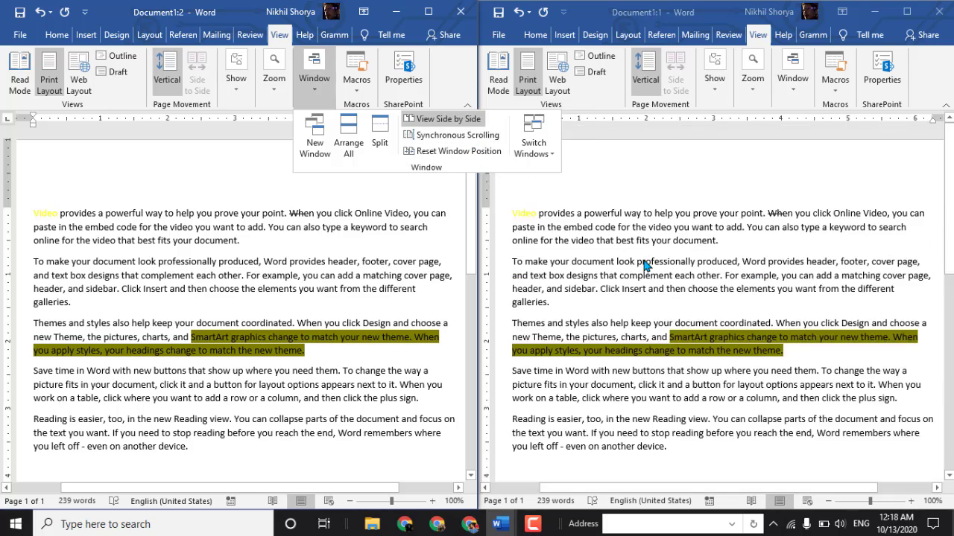
scroll(643, 265, "down", 5)
scroll(643, 264, "up", 5)
- Turn synchronous scrolling back on and browse both windows in sync
left_click(456, 136)
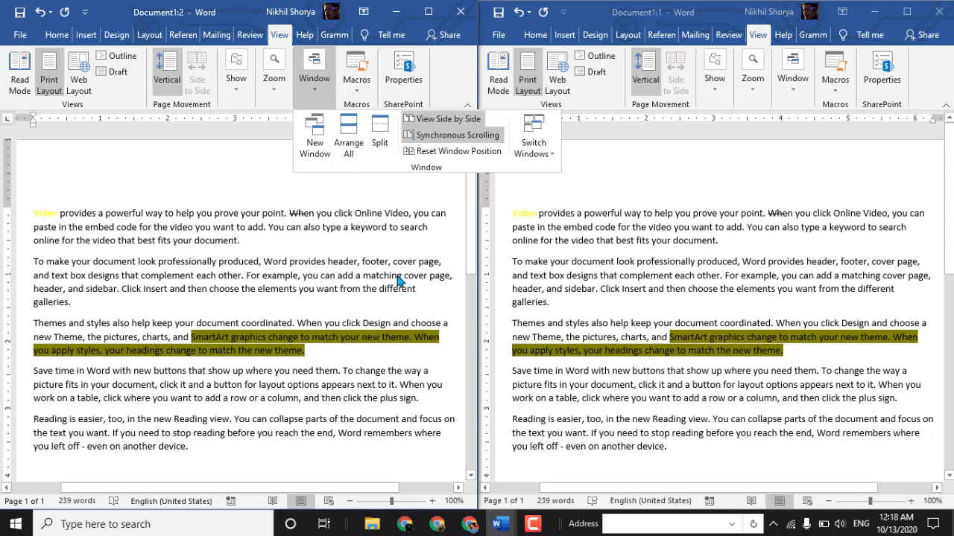
scroll(397, 281, "down", 5)
scroll(397, 275, "down", 3)
scroll(395, 271, "up", 10)
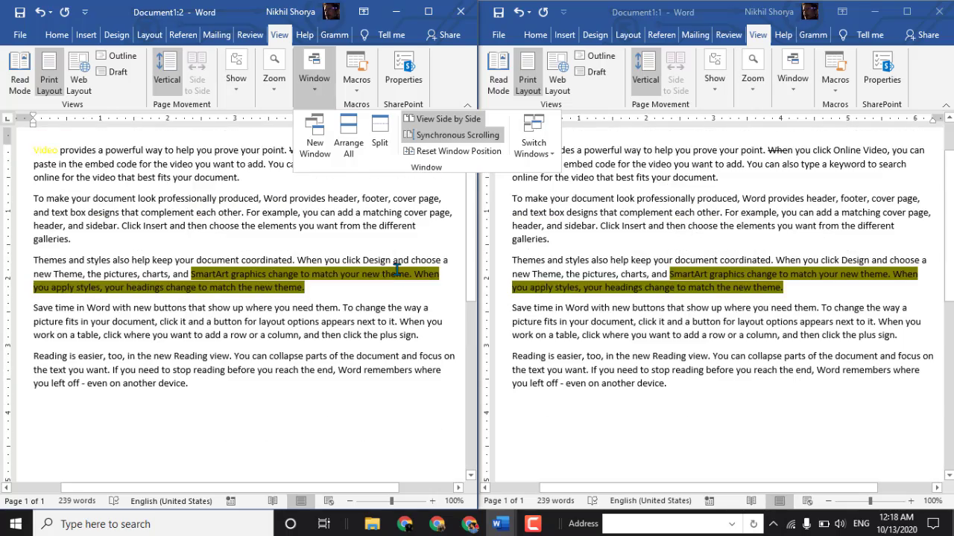
scroll(396, 271, "down", 8)
scroll(396, 270, "up", 5)
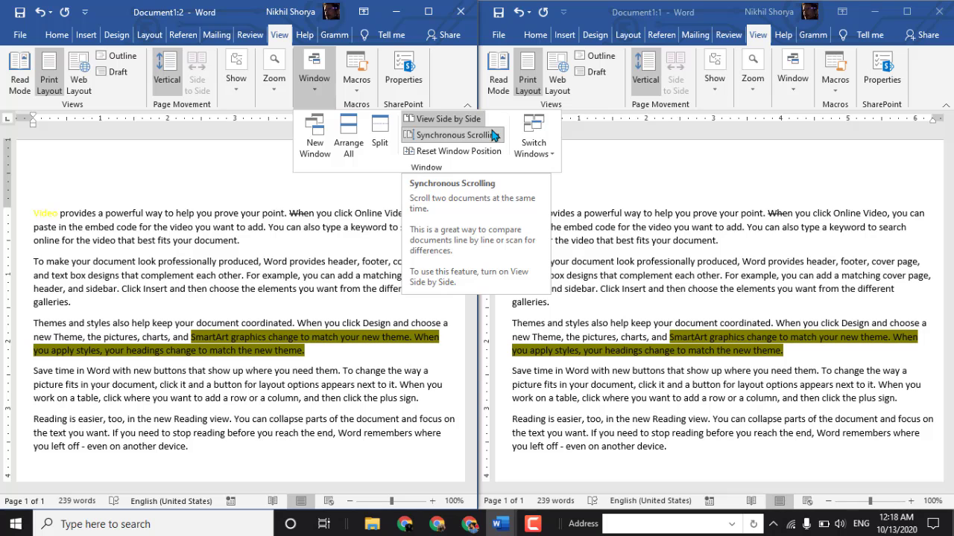
- Turn synchronous scrolling off and browse the two side-by-side windows independently of each other
left_click(438, 136)
scroll(276, 359, "down", 4)
scroll(276, 359, "up", 4)
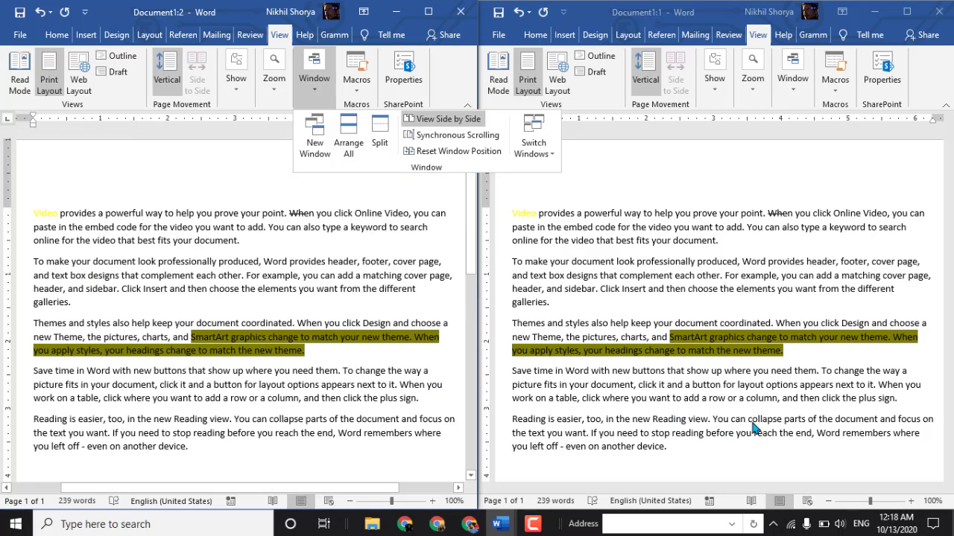
scroll(753, 425, "down", 6)
scroll(752, 424, "up", 6)
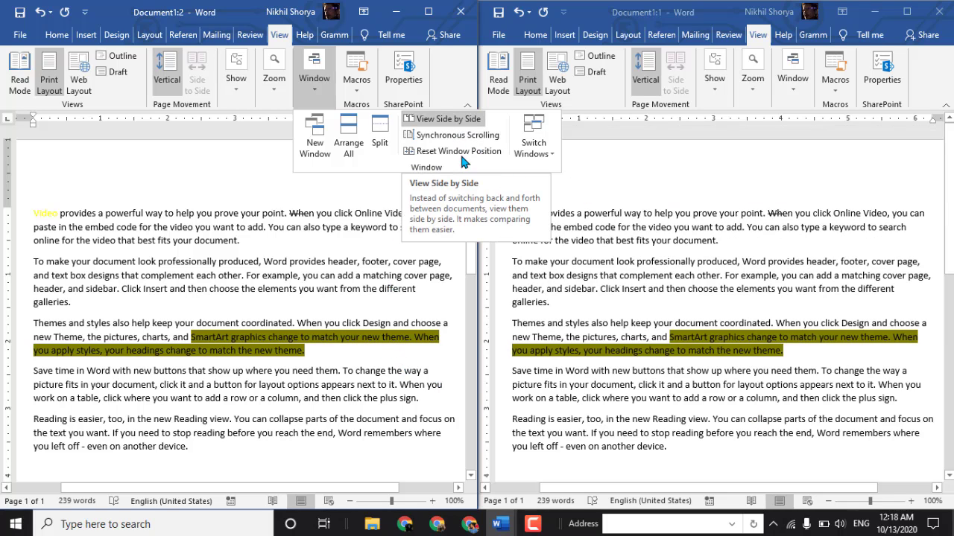
left_click(442, 162)
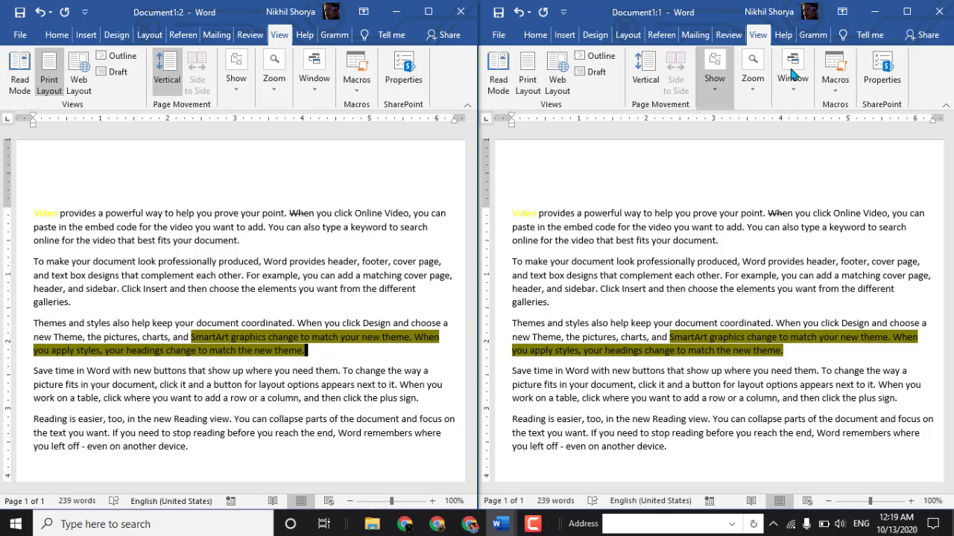
- Split the Document1:1 window into two panes and browse the text in its upper pane
left_click(788, 91)
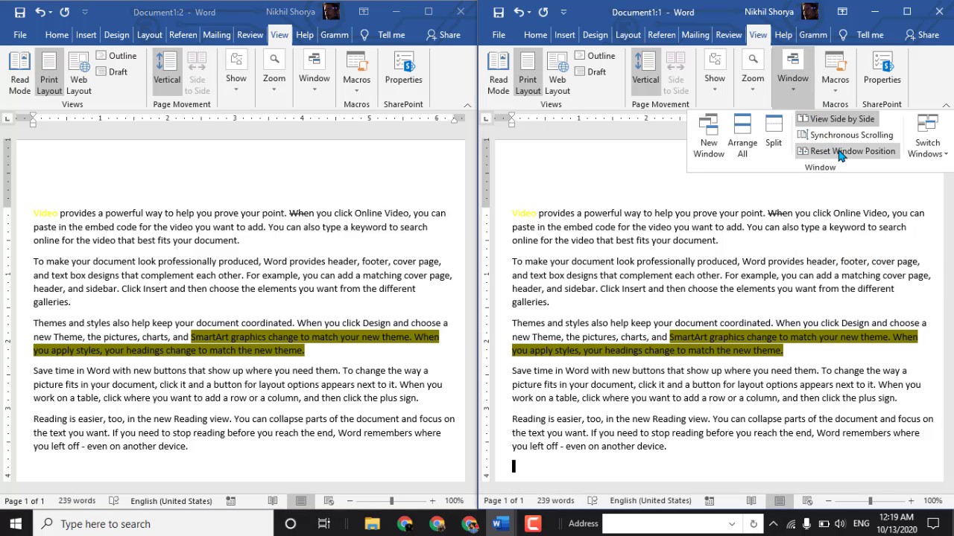
left_click(916, 153)
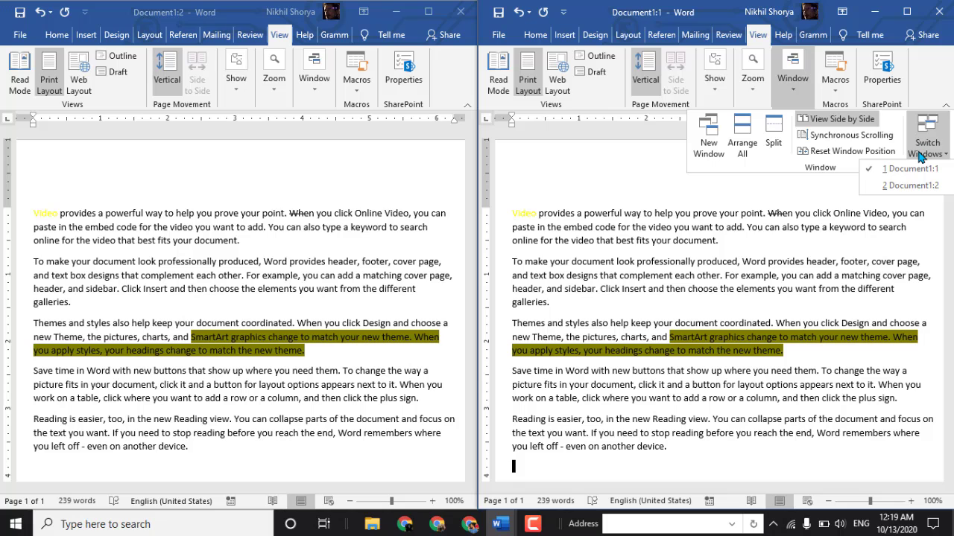
left_click(774, 134)
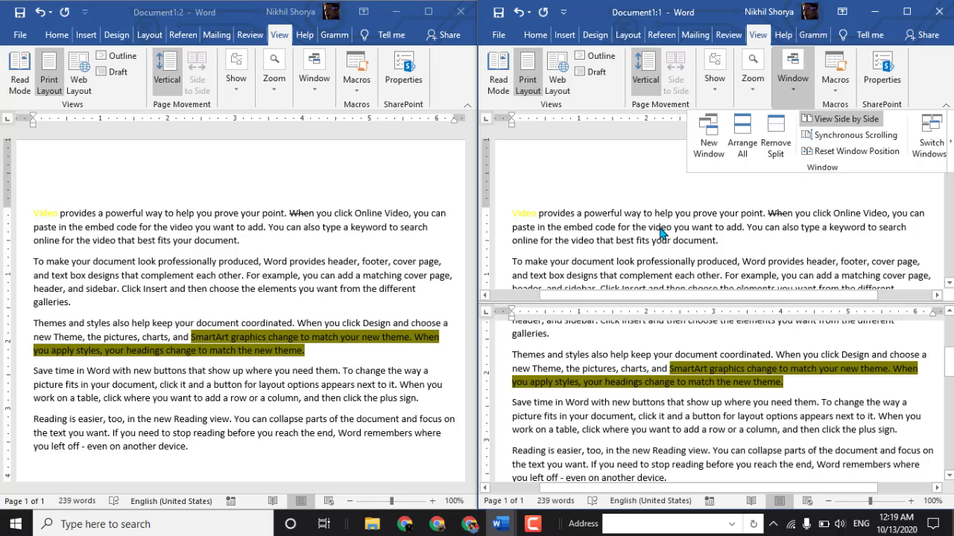
scroll(738, 186, "down", 8)
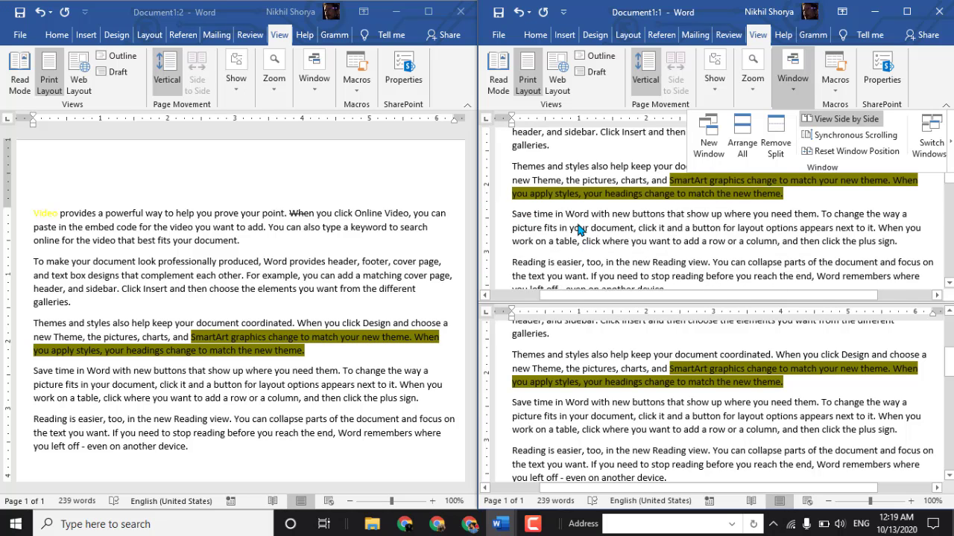
scroll(650, 214, "up", 8)
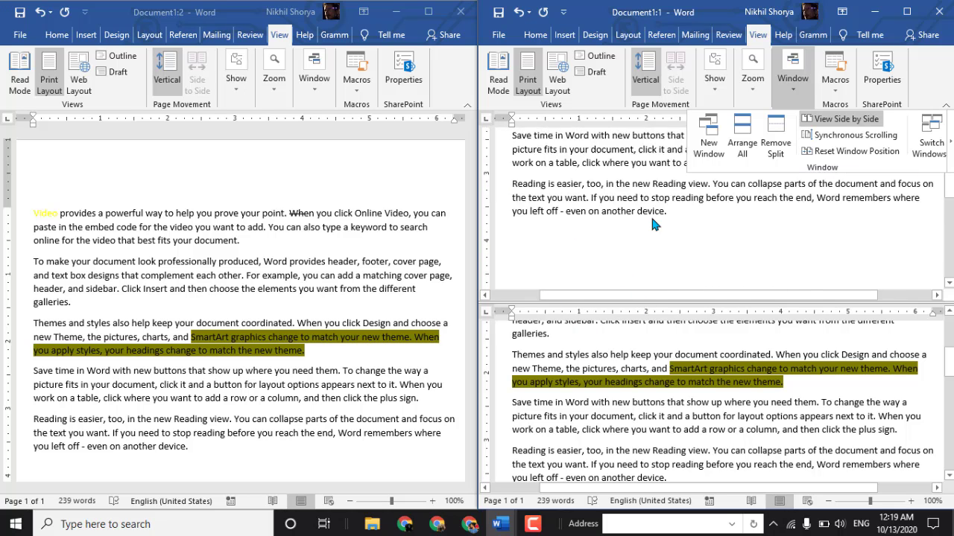
- Close the Document1:2 window and maximize the remaining document window
left_click(374, 173)
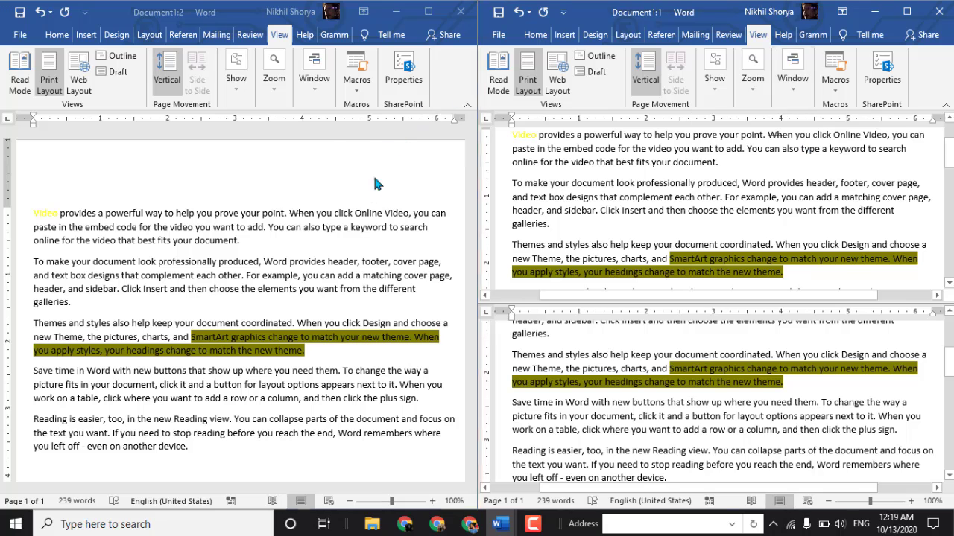
left_click(464, 12)
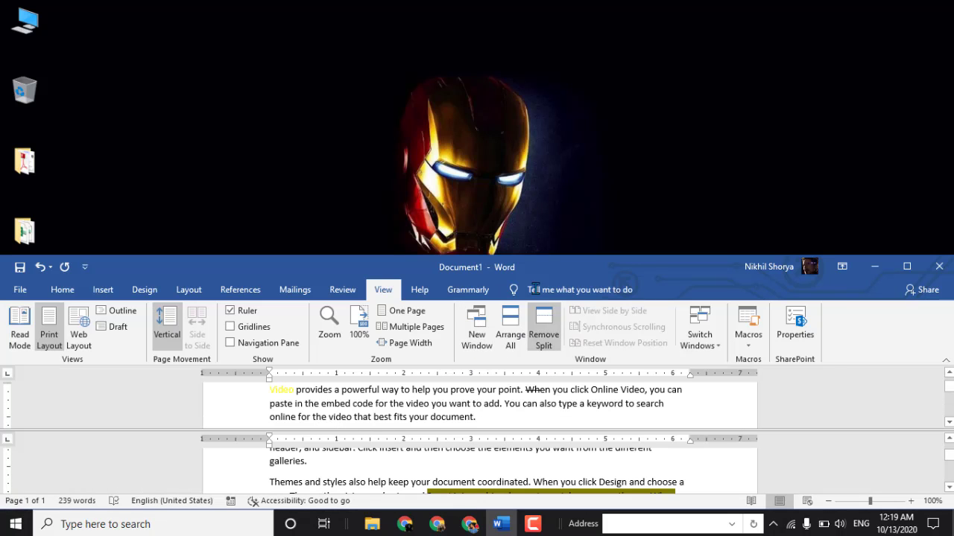
left_click(898, 266)
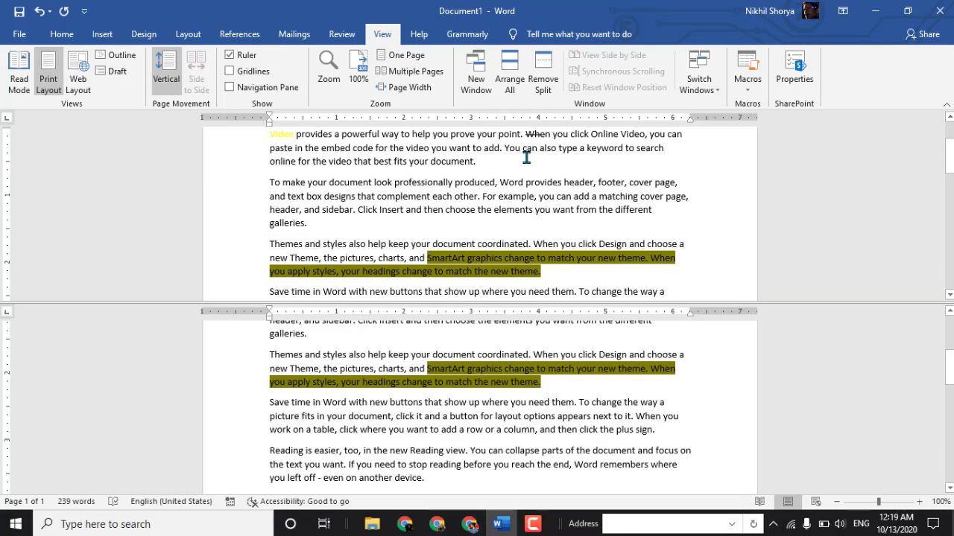
- Delete all the text in the document and remove the window split
key("ctrl+a")
key("Delete")
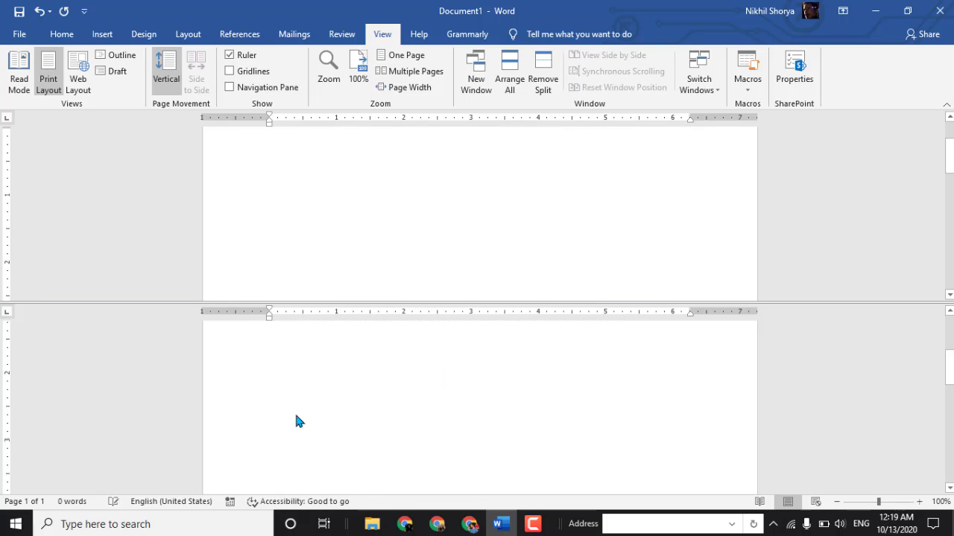
left_click(545, 84)
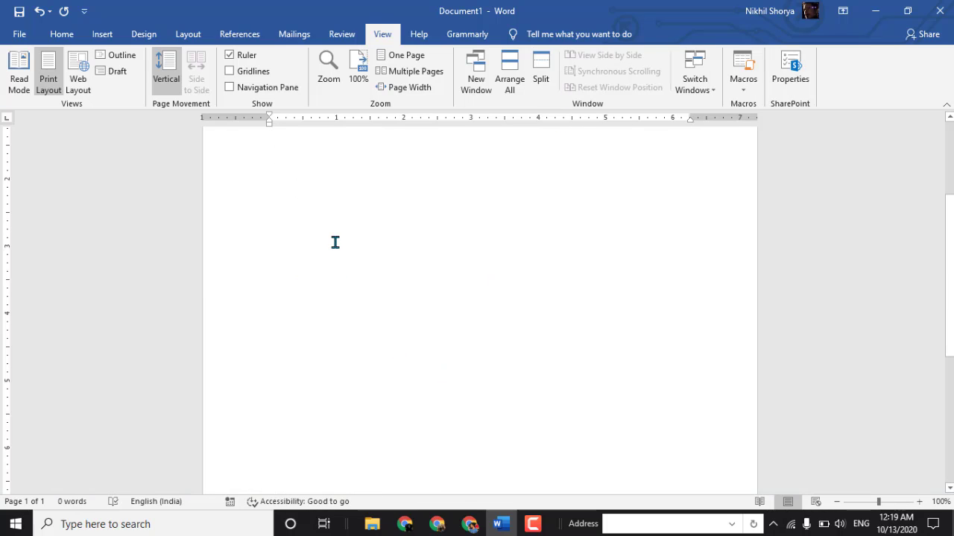
left_click(547, 74)
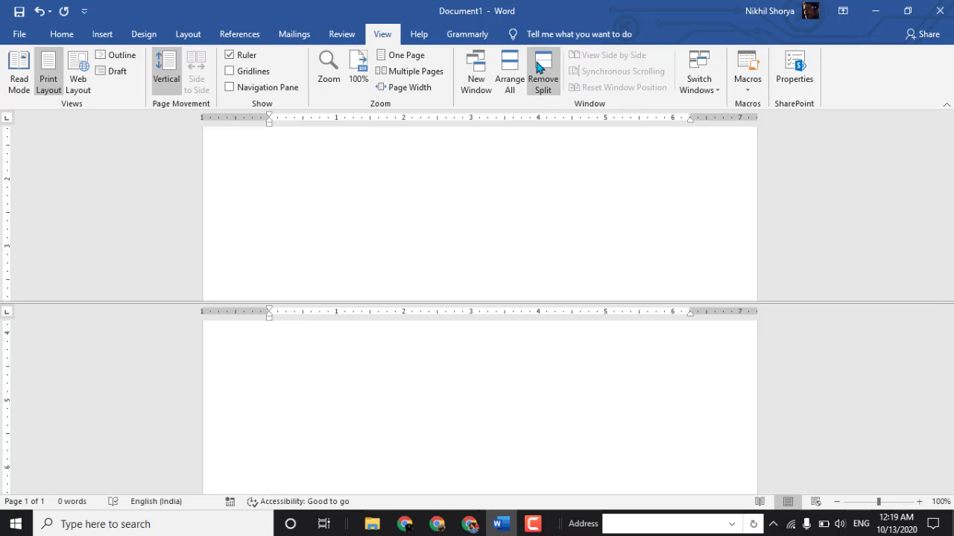
left_click(542, 82)
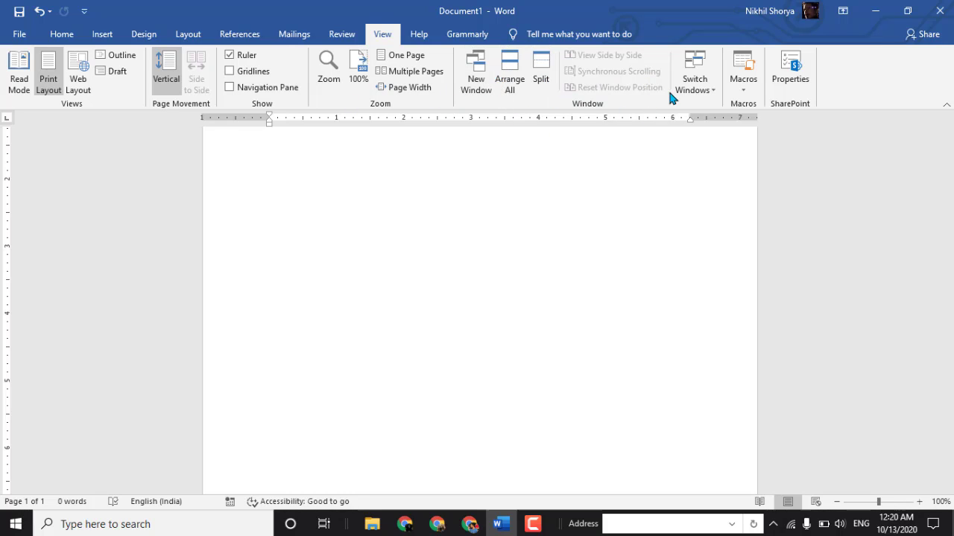
left_click(694, 78)
left_click(715, 102)
left_click(742, 91)
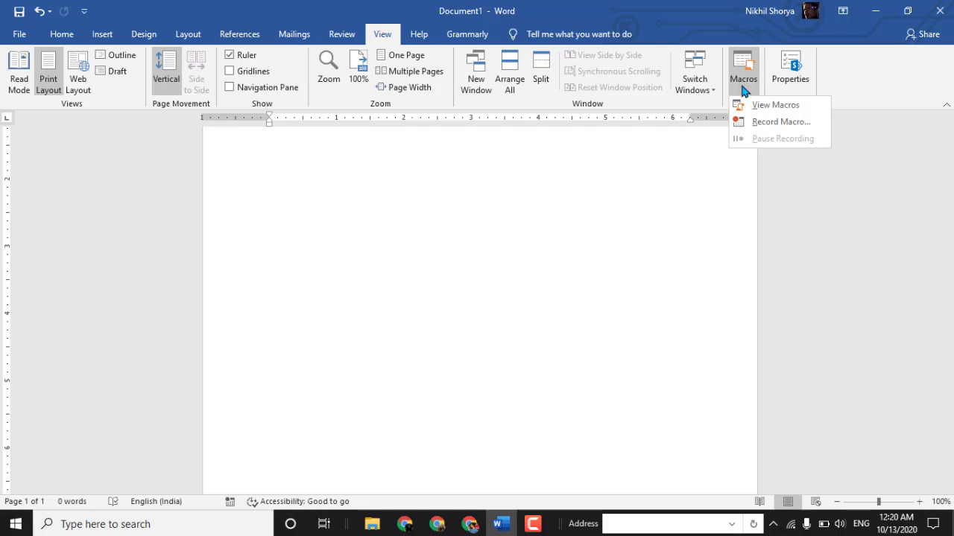
left_click(742, 91)
left_click(744, 91)
left_click(748, 92)
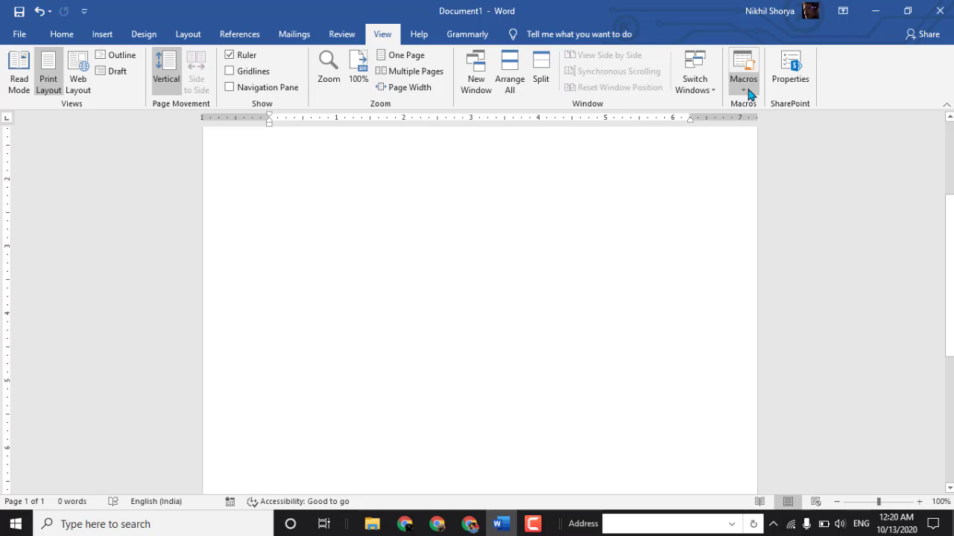
- Delete the existing macro Macro1 from the list of macros and close the list
left_click(748, 93)
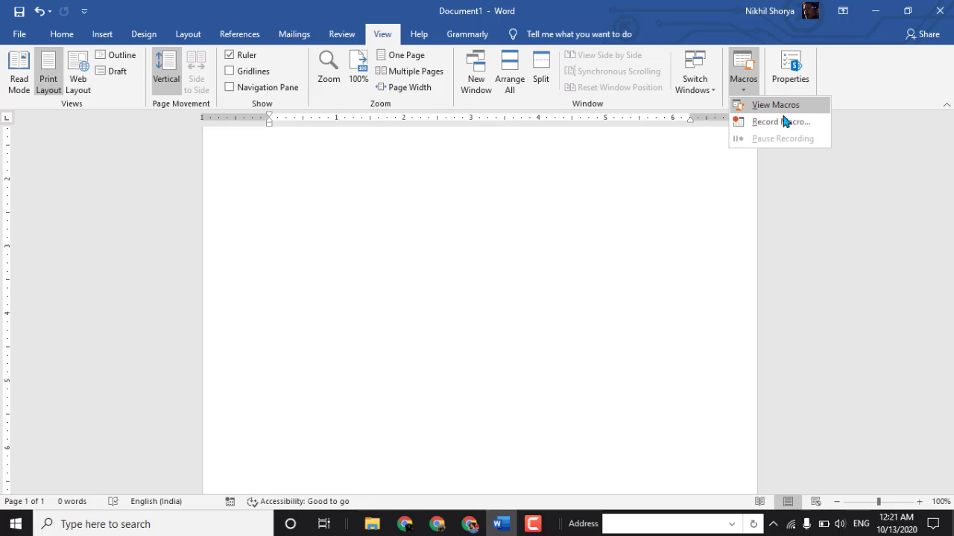
left_click(780, 109)
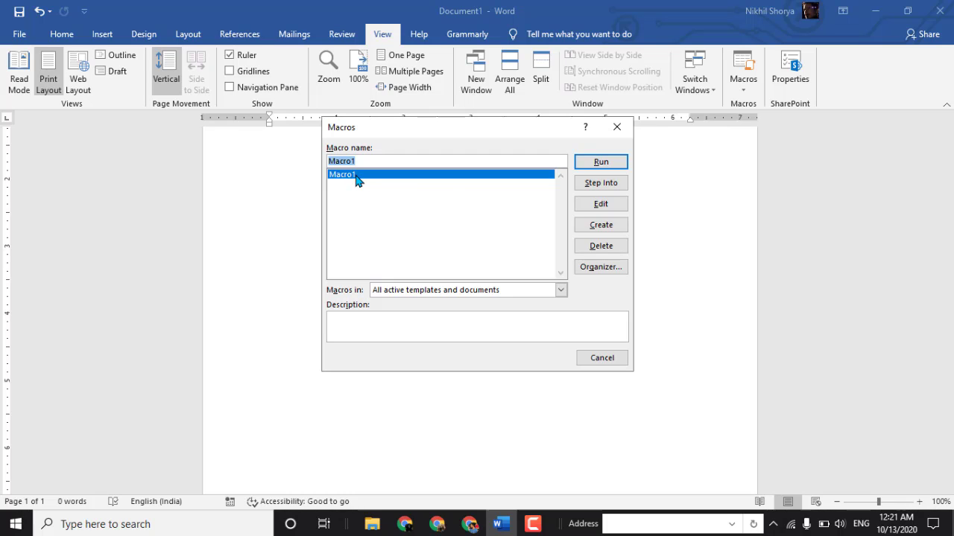
left_click(584, 246)
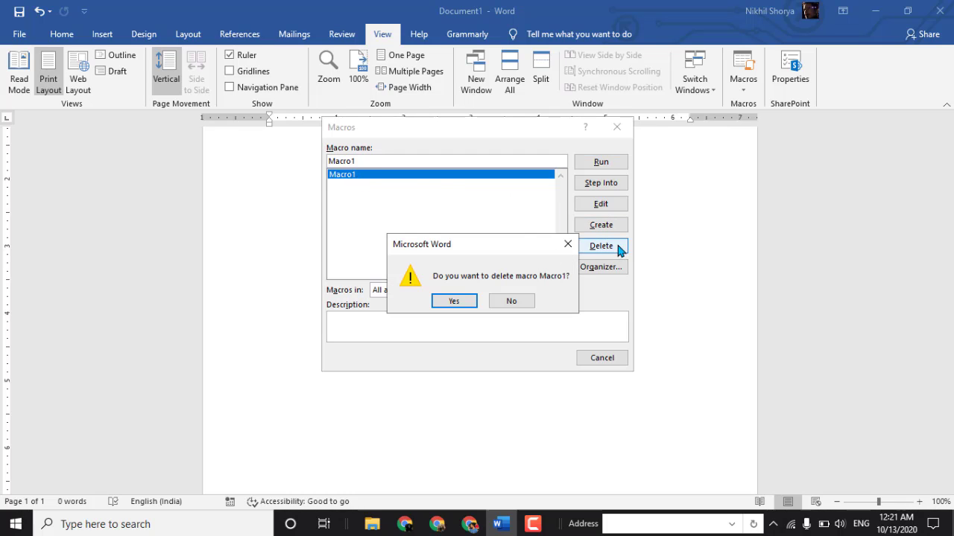
left_click(453, 300)
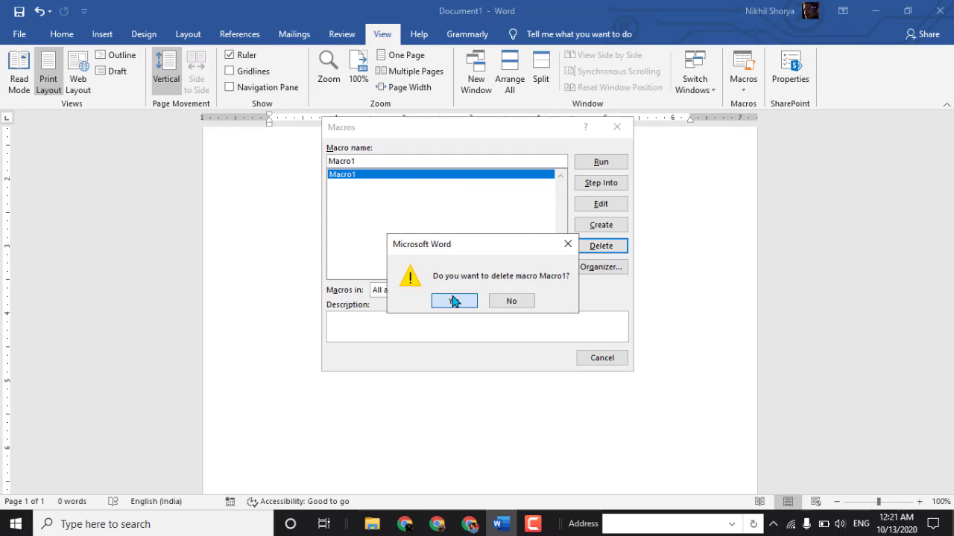
left_click(613, 128)
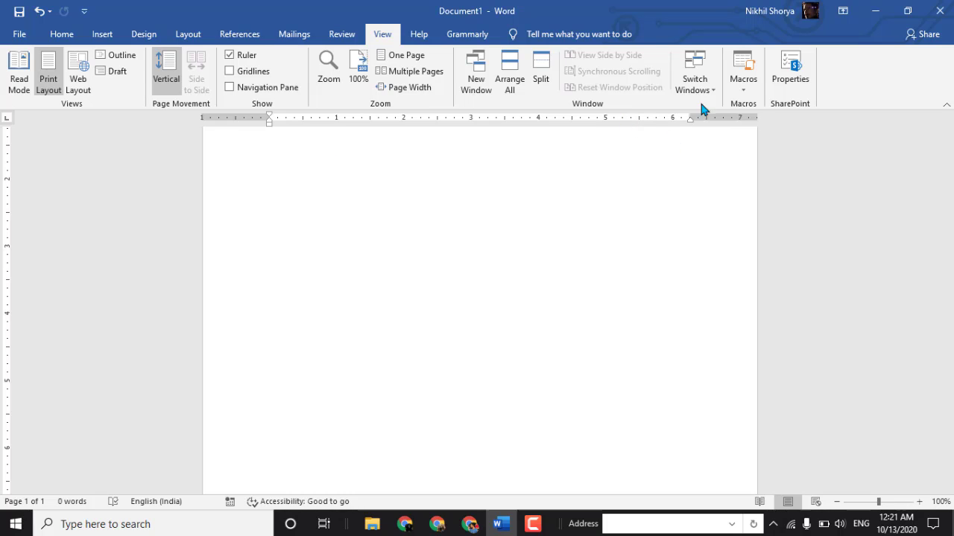
- Set up a new macro recording with the macro name Mottooo
left_click(742, 90)
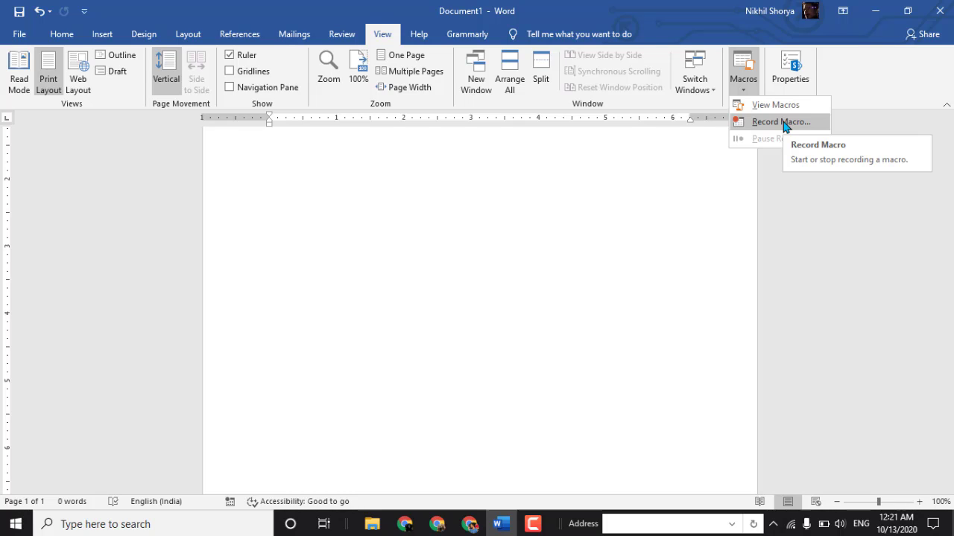
left_click(782, 123)
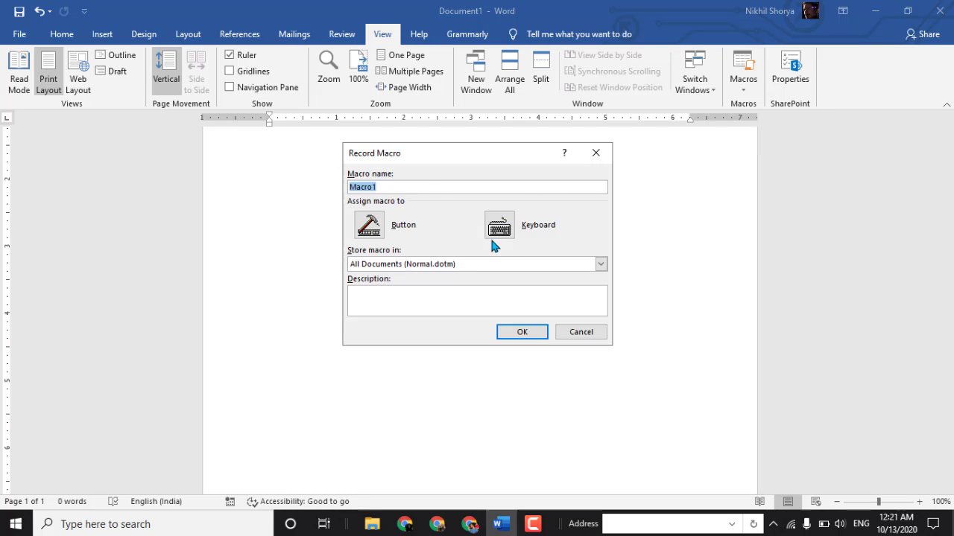
key("BackSpace")
type("Mottooo")
- Assign the keyboard shortcut Ctrl+1 to the Mottooo macro and start recording it
left_click(499, 226)
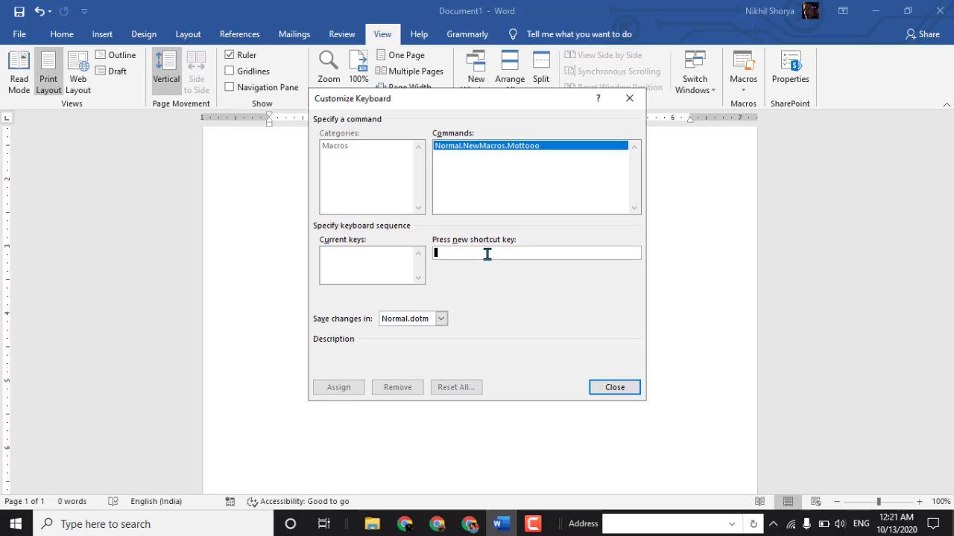
key("ctrl+1")
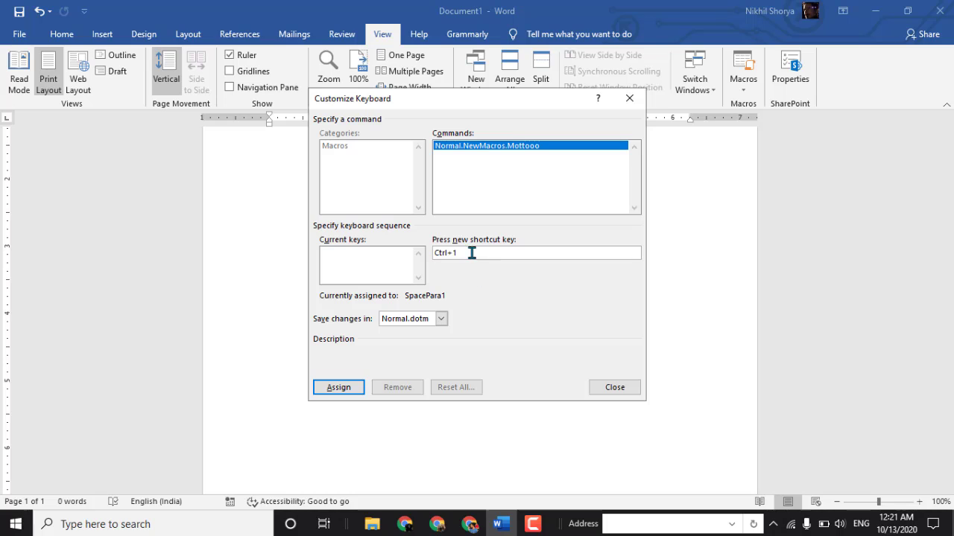
left_click_drag(470, 253, 379, 253)
key("BackSpace")
key("ctrl+2")
key("BackSpace")
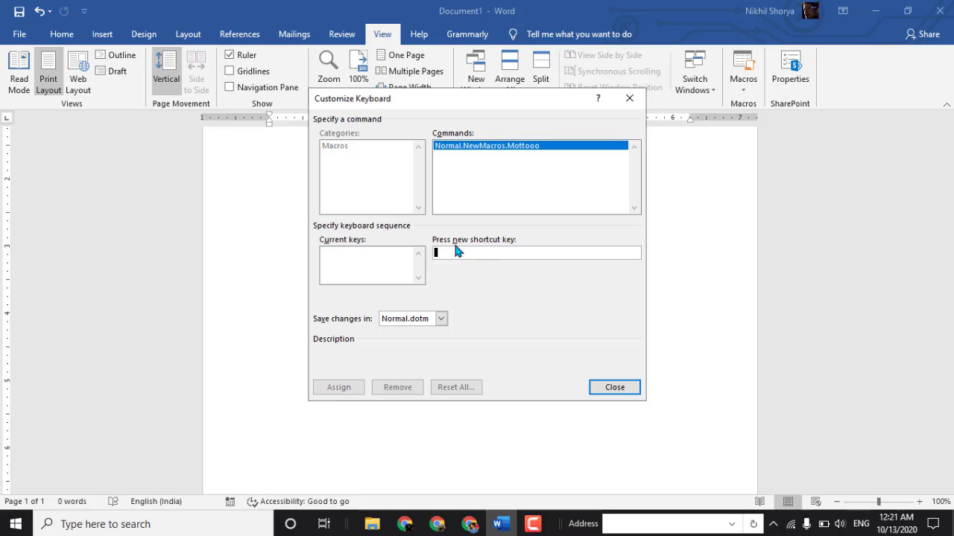
key("ctrl+1")
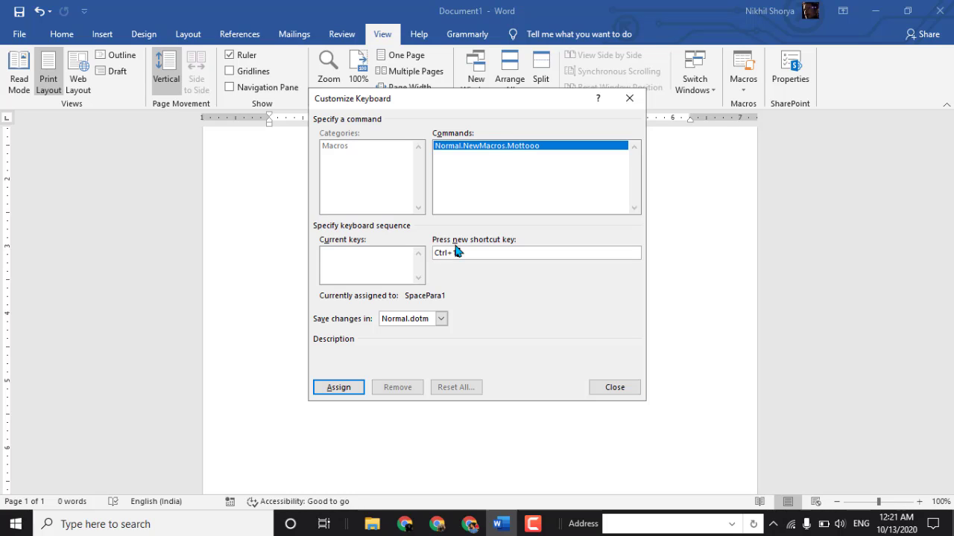
left_click(345, 386)
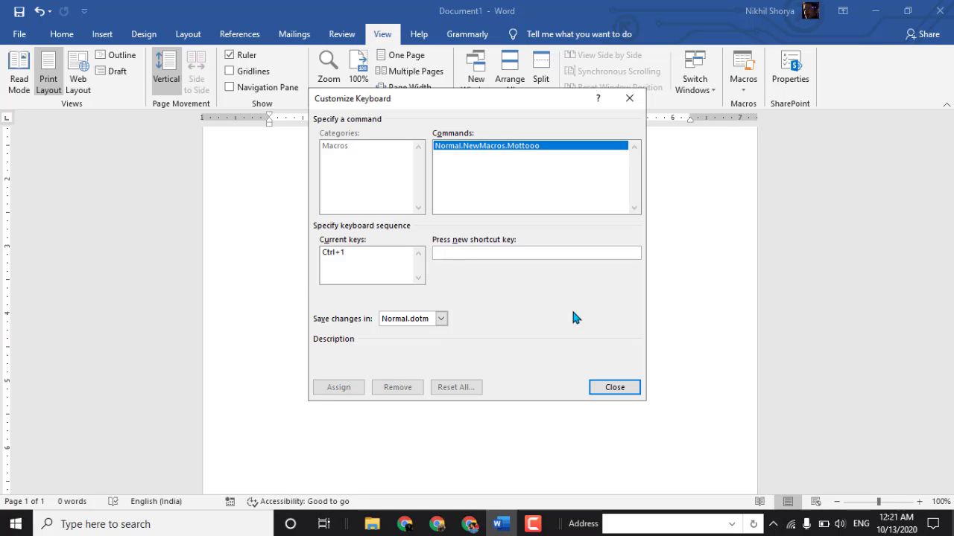
left_click(614, 389)
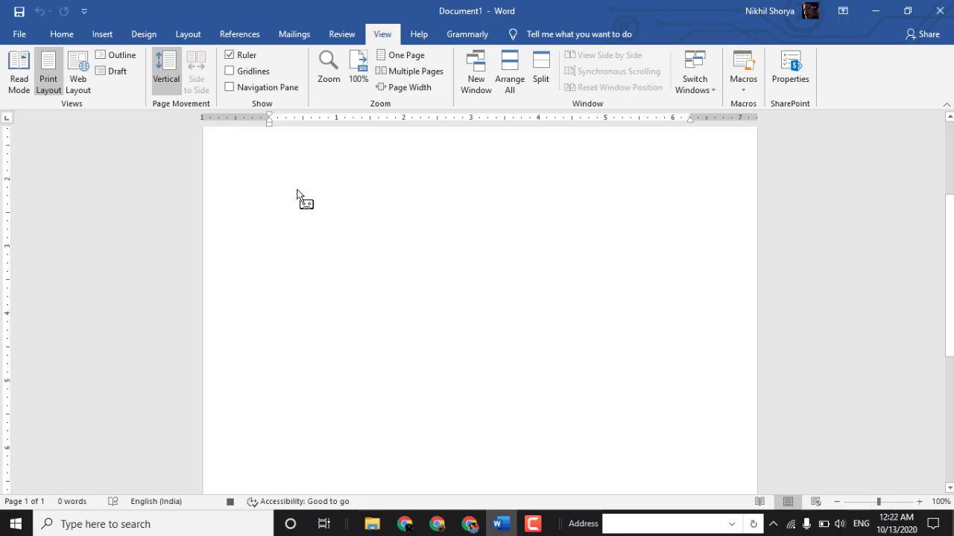
- Enter "My name is" followed by the person's full name in the document, and stop recording the macro
type("My ")
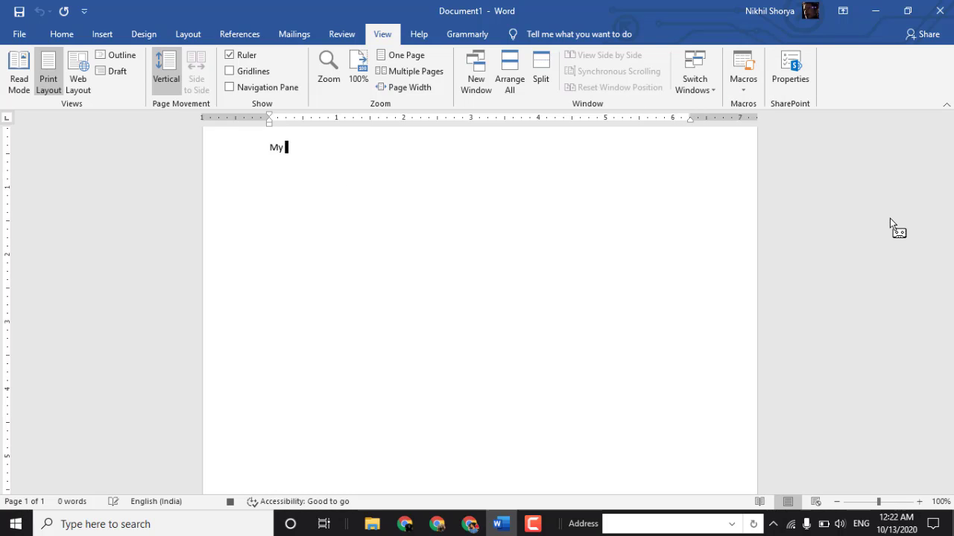
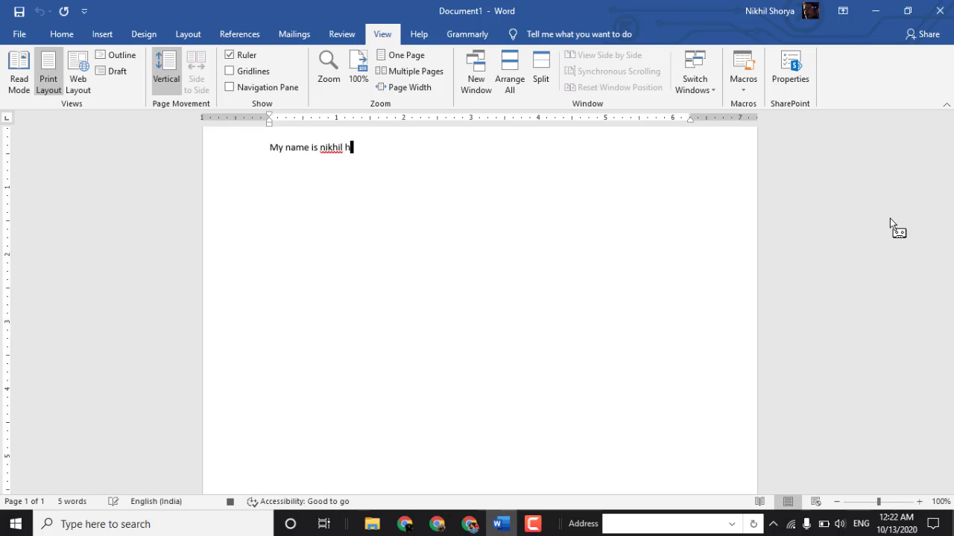
left_click(742, 91)
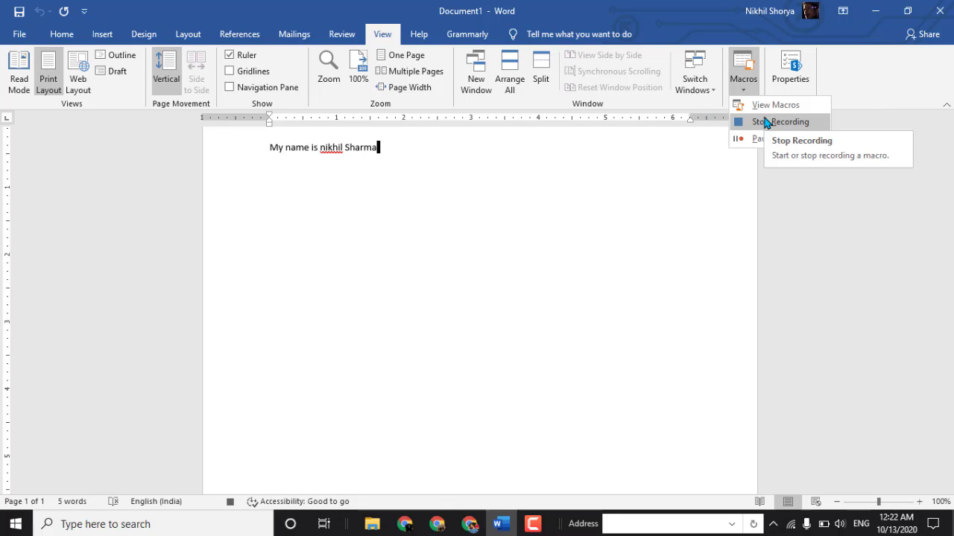
left_click(766, 123)
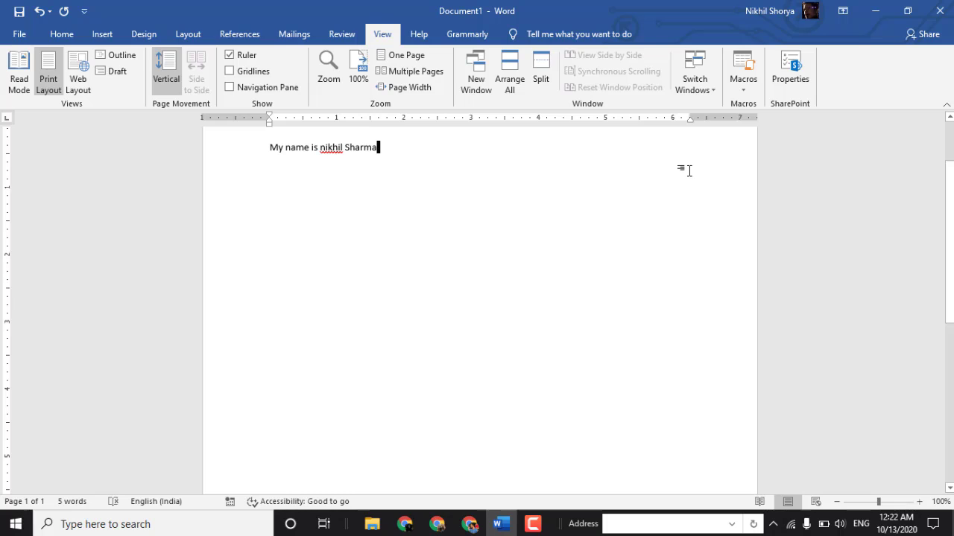
left_click(745, 83)
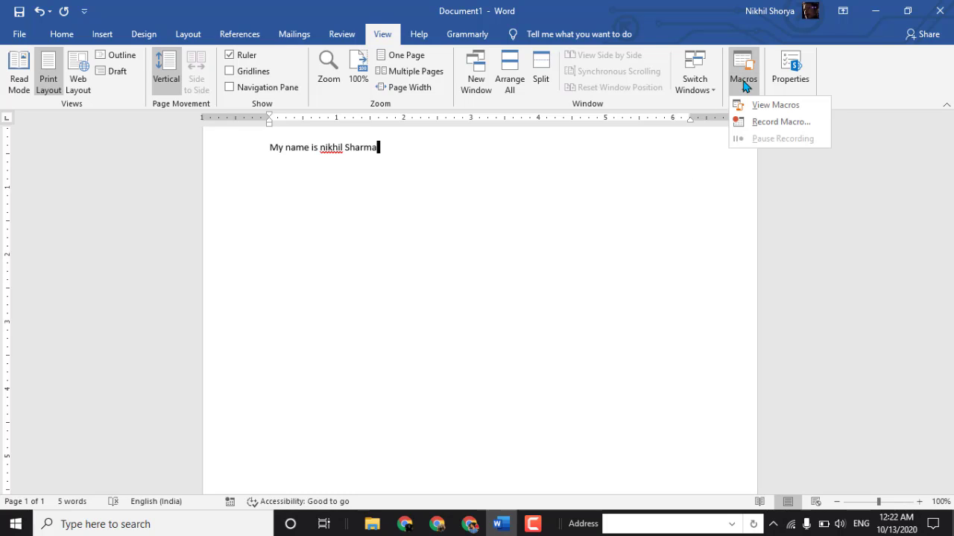
left_click(745, 86)
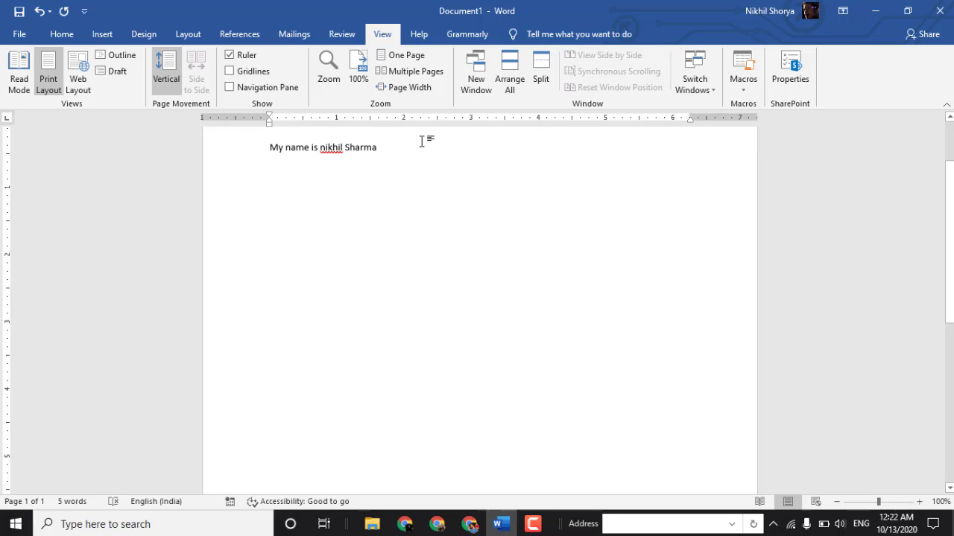
- Run the Mottooo macro with its assigned shortcut on two new lines, repeating it many times on the second one
key("Return")
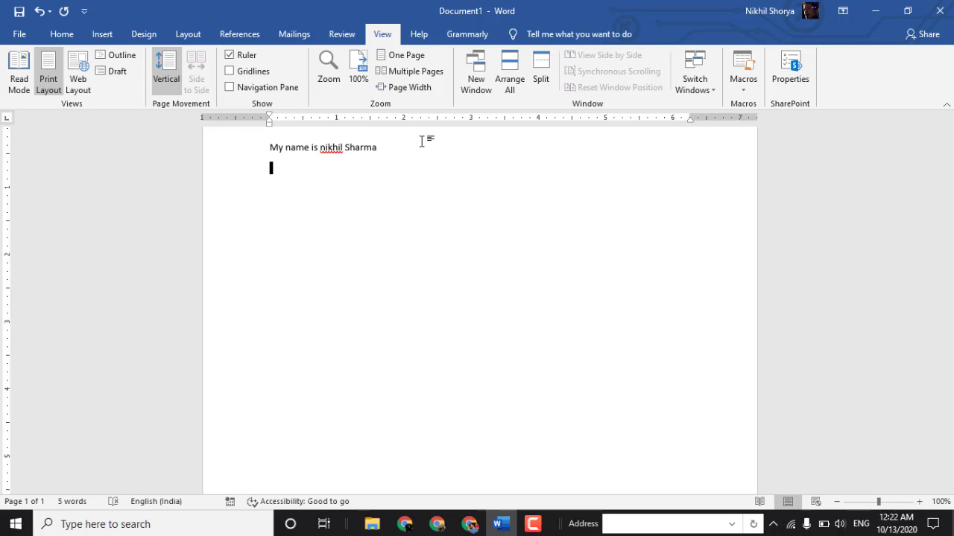
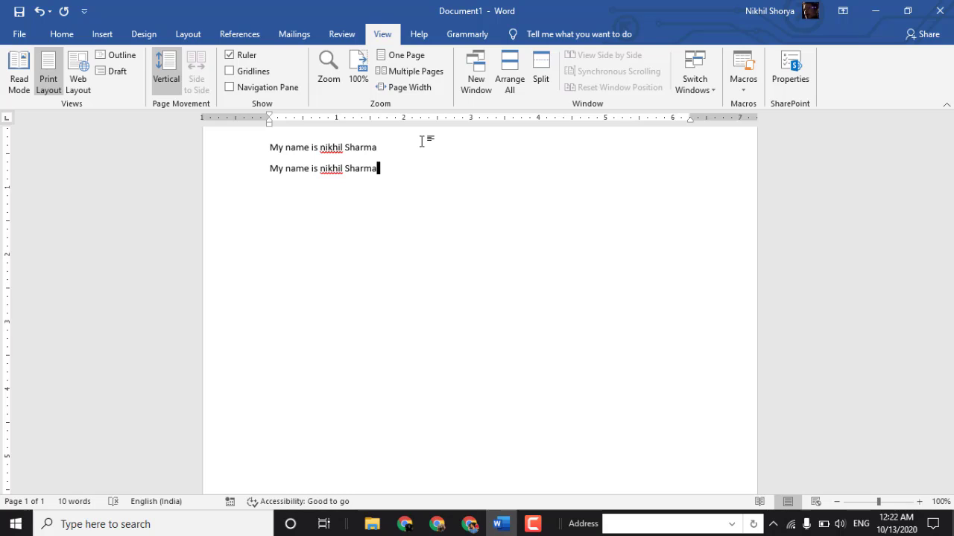
key("Return")
key("ctrl+v")
key("ctrl+v")
key("ctrl+v")
key("ctrl+v")
key("ctrl+v")
key("ctrl+v")
key("ctrl+v")
key("ctrl+v")
key("ctrl+v")
key("ctrl+v")
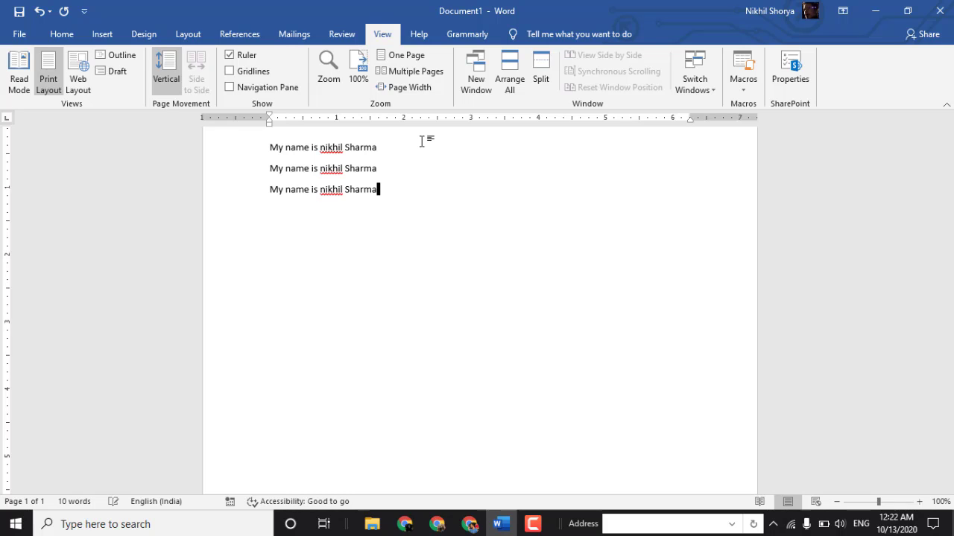
key("ctrl+v")
key("ctrl+v")
key("ctrl+v")
key("ctrl+v")
key("ctrl+v")
key("ctrl+v")
key("ctrl+v")
key("ctrl+v")
key("ctrl+v")
key("ctrl+v")
key("ctrl+v")
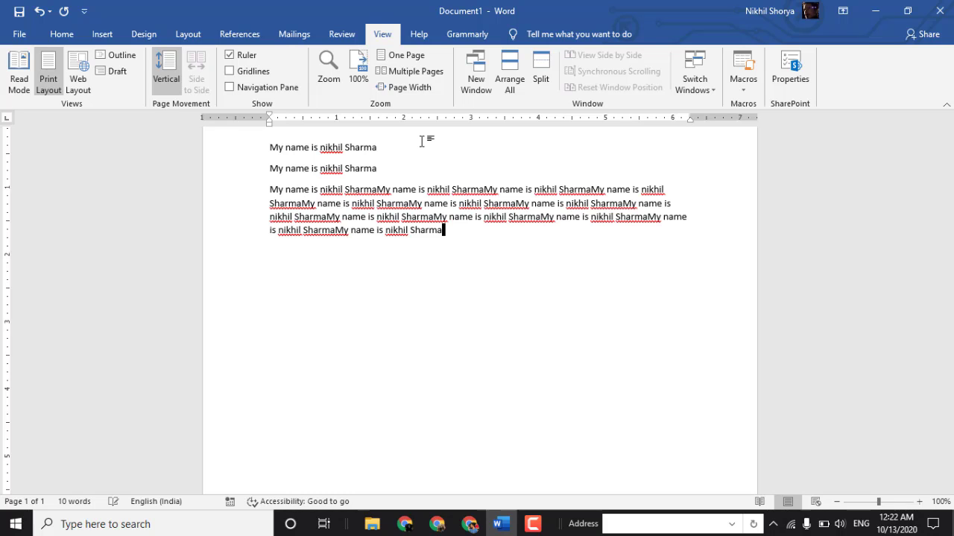
key("ctrl+v")
key("ctrl+v")
key("ctrl+v")
key("ctrl+v")
key("ctrl+v")
key("ctrl+v")
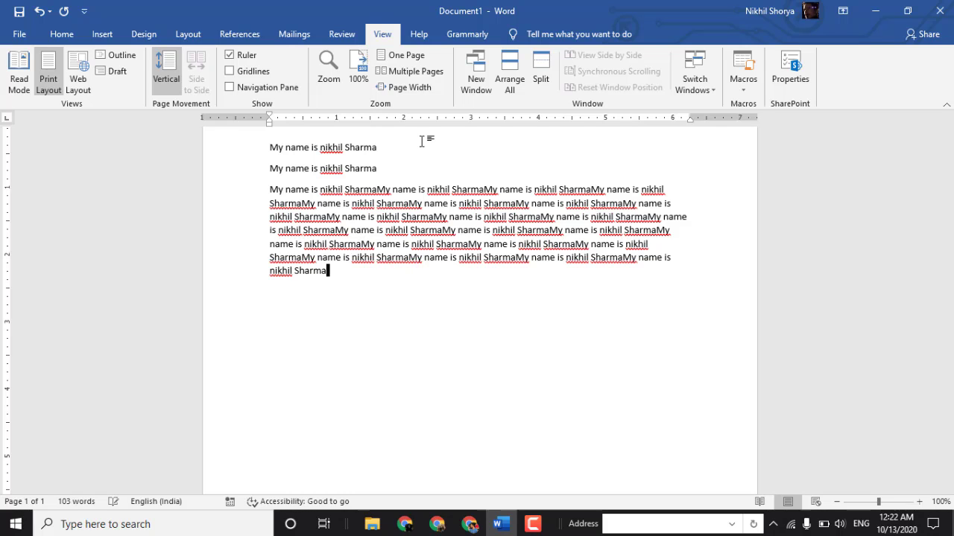
- Select all the text in the document and delete it
key("ctrl+a")
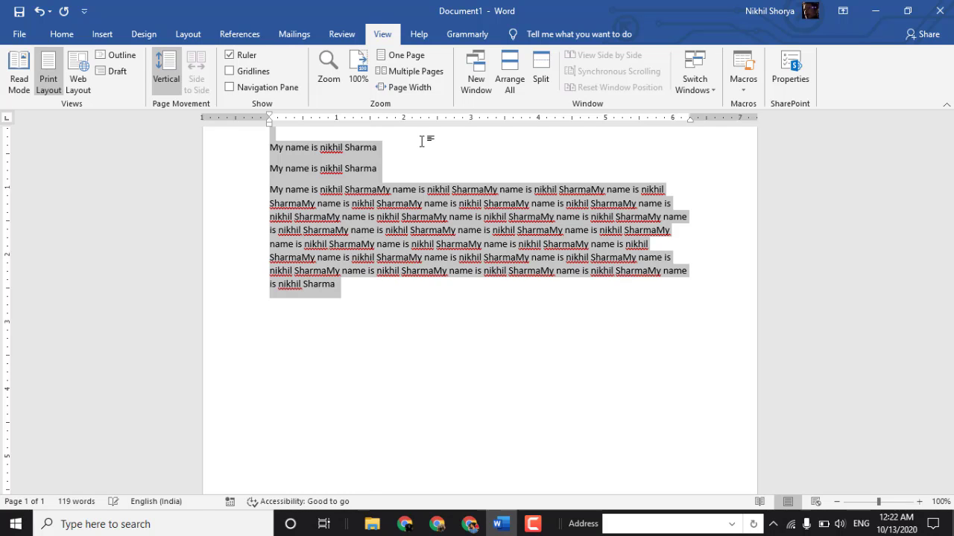
key("BackSpace")
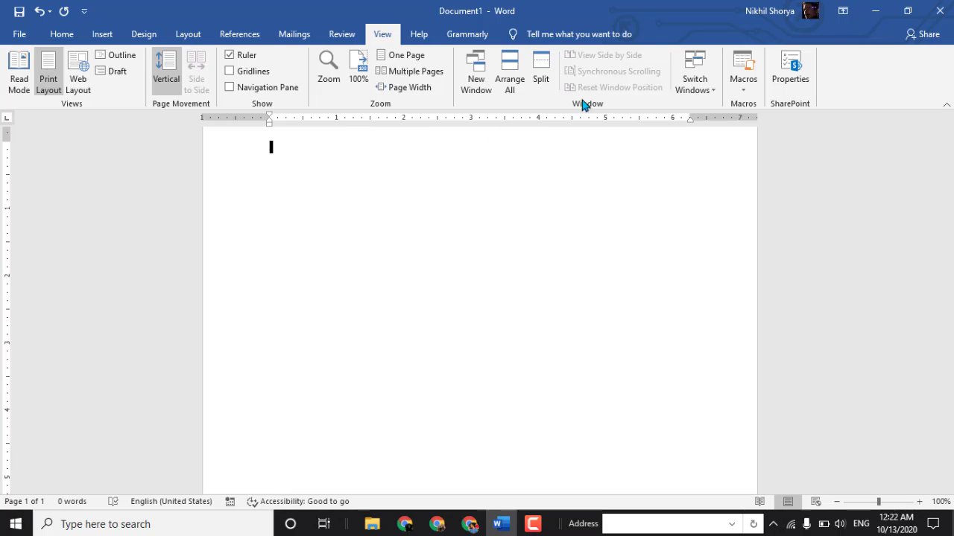
- Re-create the Mottooo macro from the macro list, replacing the existing one, and close the code editor
left_click(735, 88)
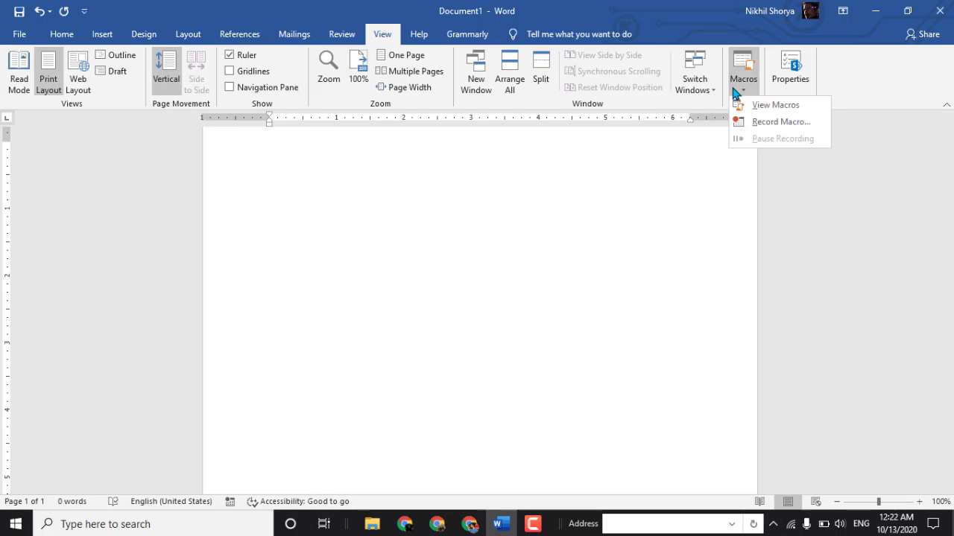
left_click(754, 106)
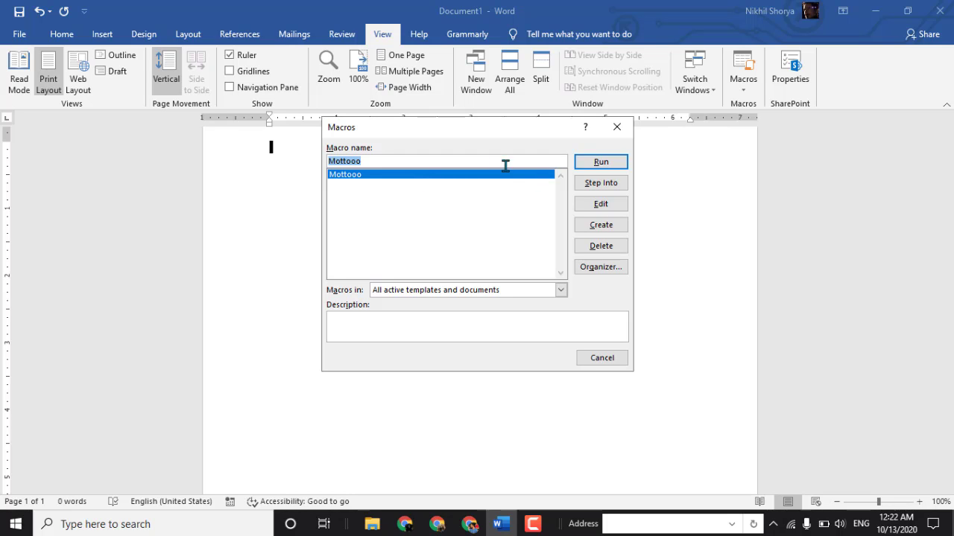
left_click(604, 227)
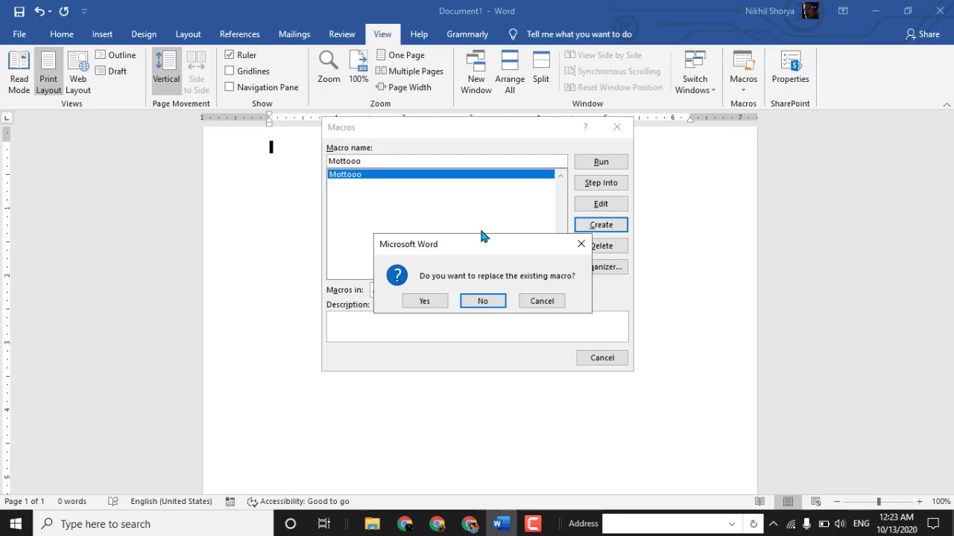
left_click(463, 301)
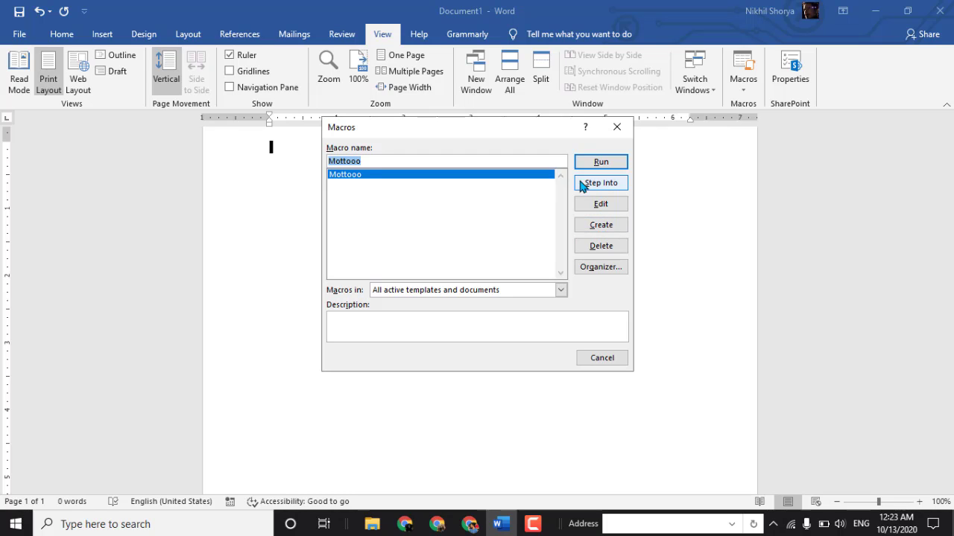
left_click(606, 228)
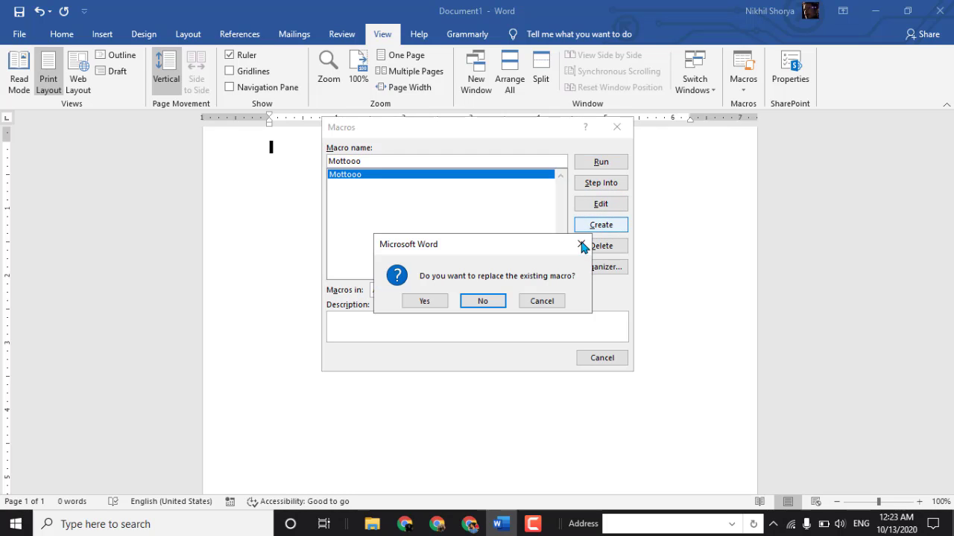
left_click(438, 300)
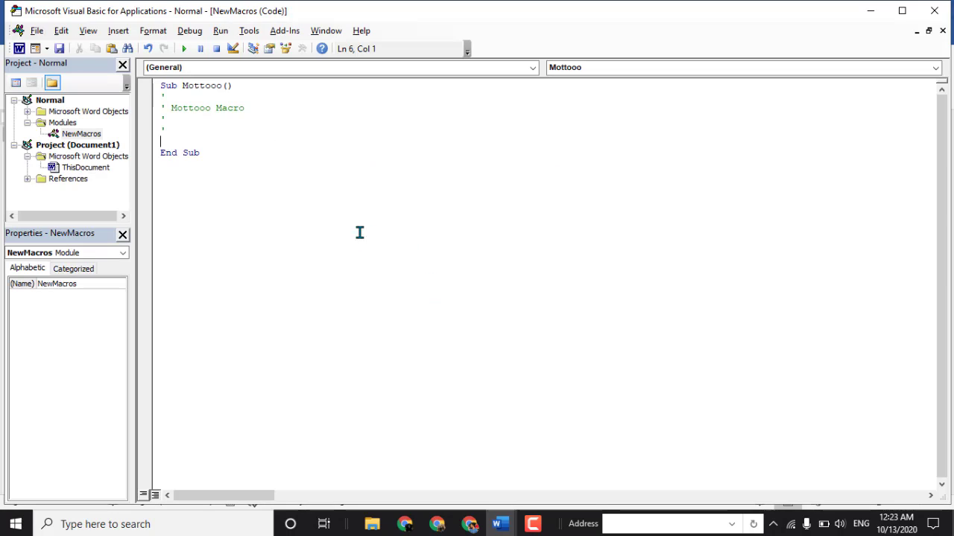
left_click(943, 31)
left_click(931, 11)
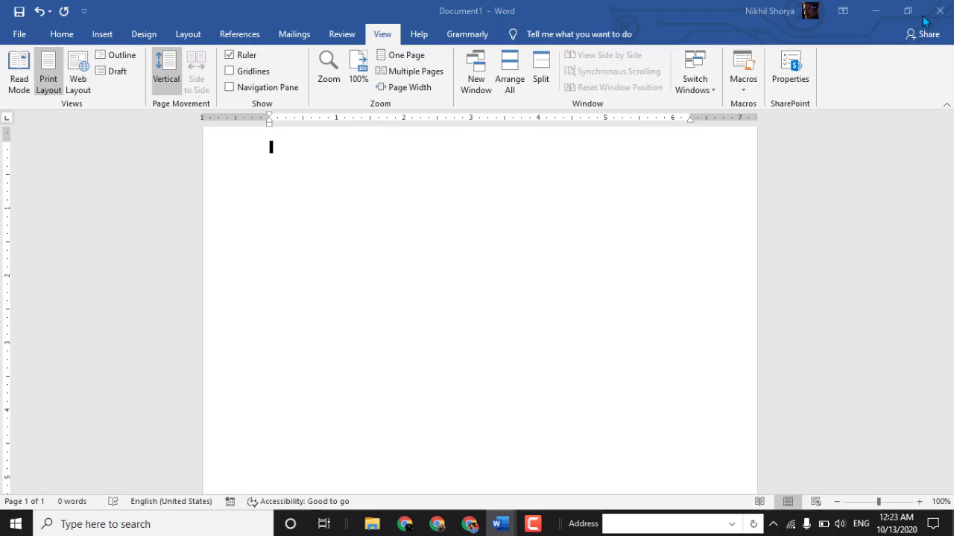
- Set up another macro recording with the macro name words
left_click(734, 85)
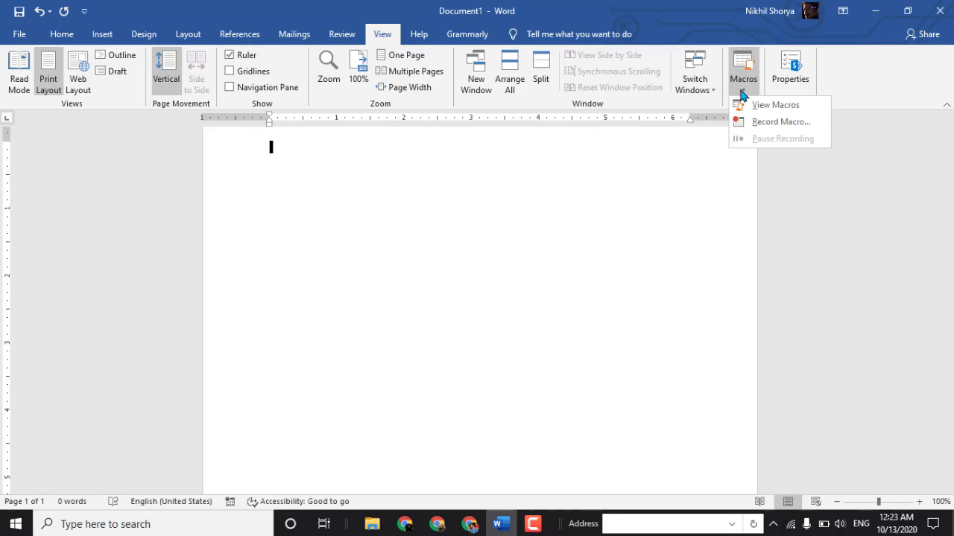
left_click(765, 127)
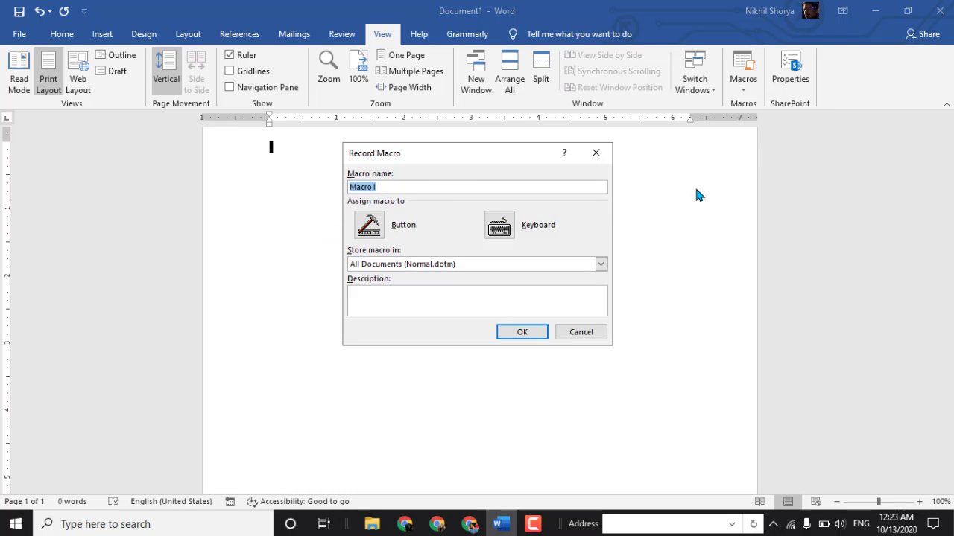
type("words")
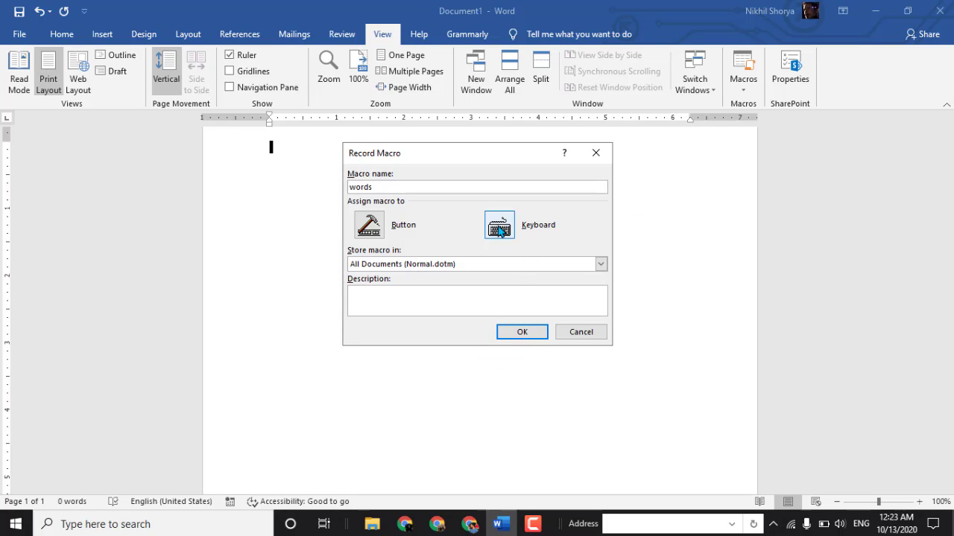
- Assign the keyboard shortcut Ctrl+2 to the words macro and start recording it
left_click(500, 227)
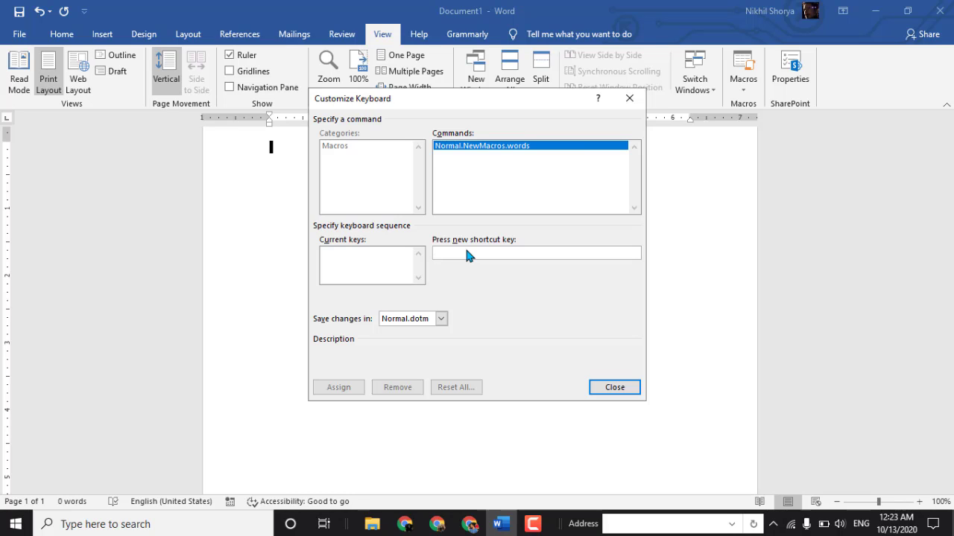
key("ctrl+2")
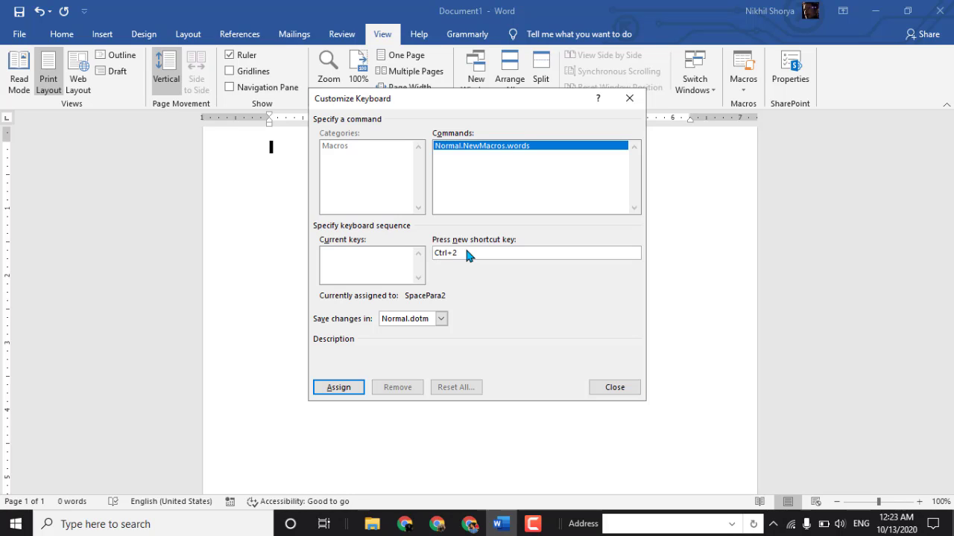
left_click(336, 388)
left_click(624, 388)
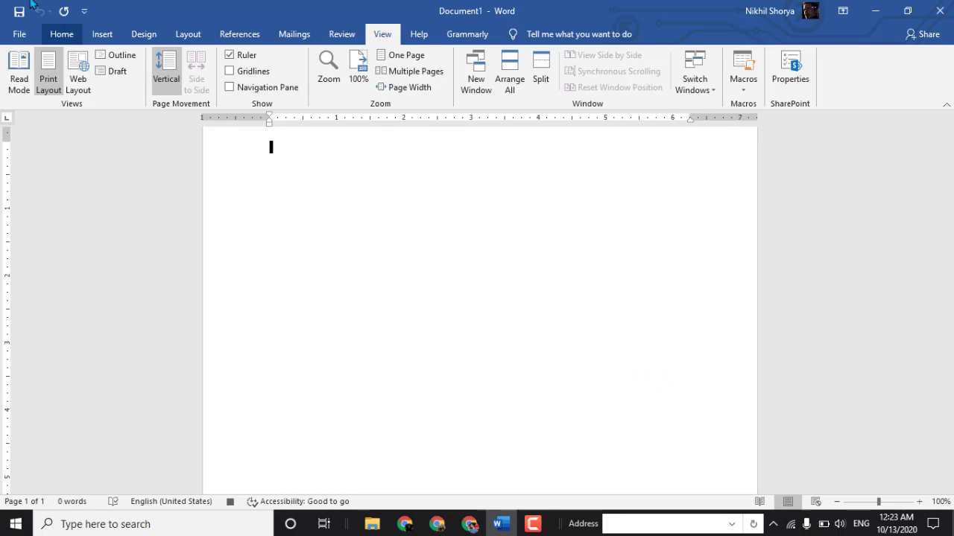
- Set the document's font to Algerian while the macro is recording
left_click(67, 35)
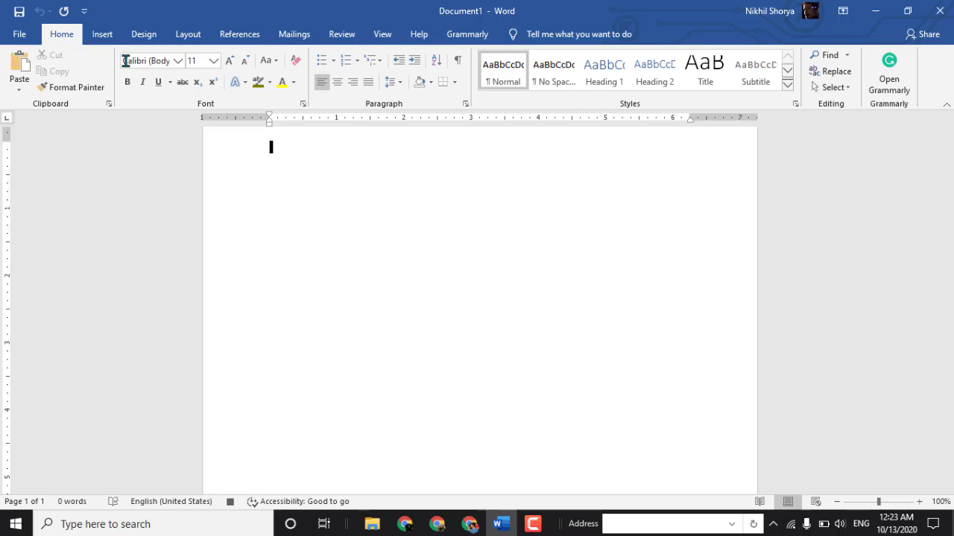
left_click(177, 61)
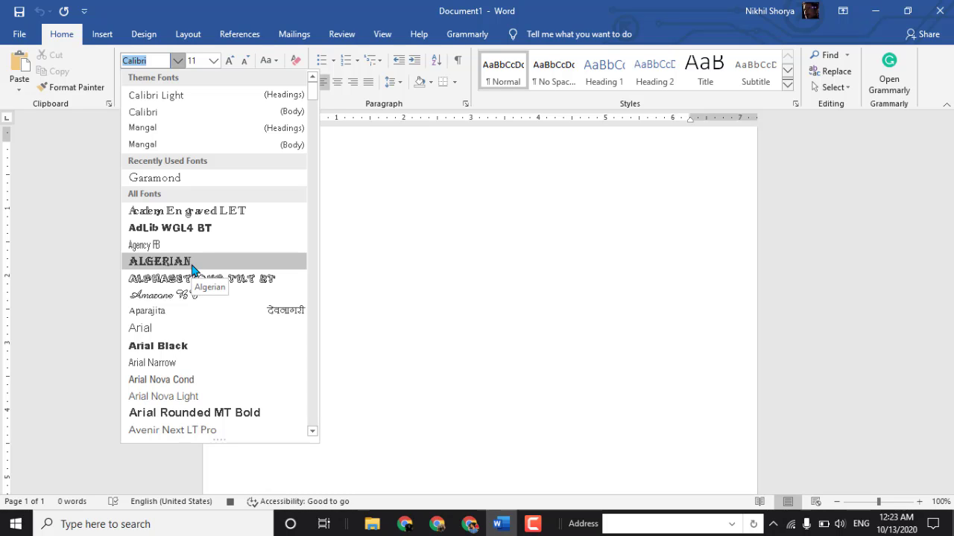
left_click(191, 269)
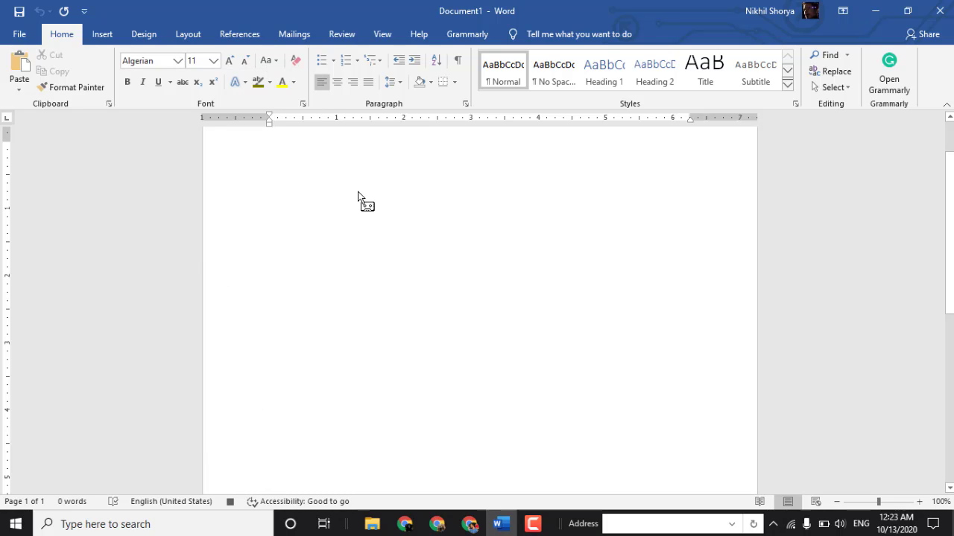
- Enter the sentence "I LIVE IN INDIA" in the document
type("M")
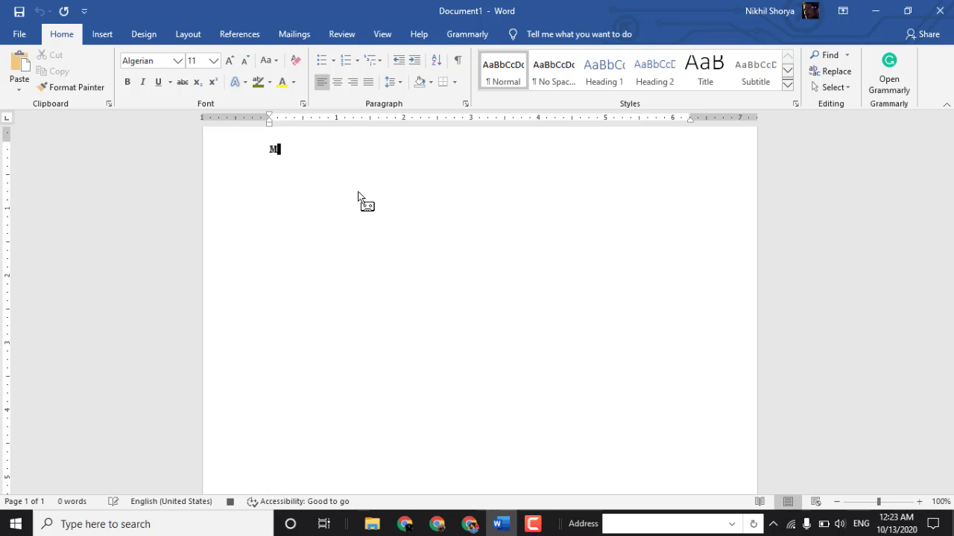
type("Y NAME")
key("BackSpace")
key("BackSpace")
key("BackSpace")
key("BackSpace")
key("BackSpace")
key("BackSpace")
key("BackSpace")
type("I LIVE IN IND")
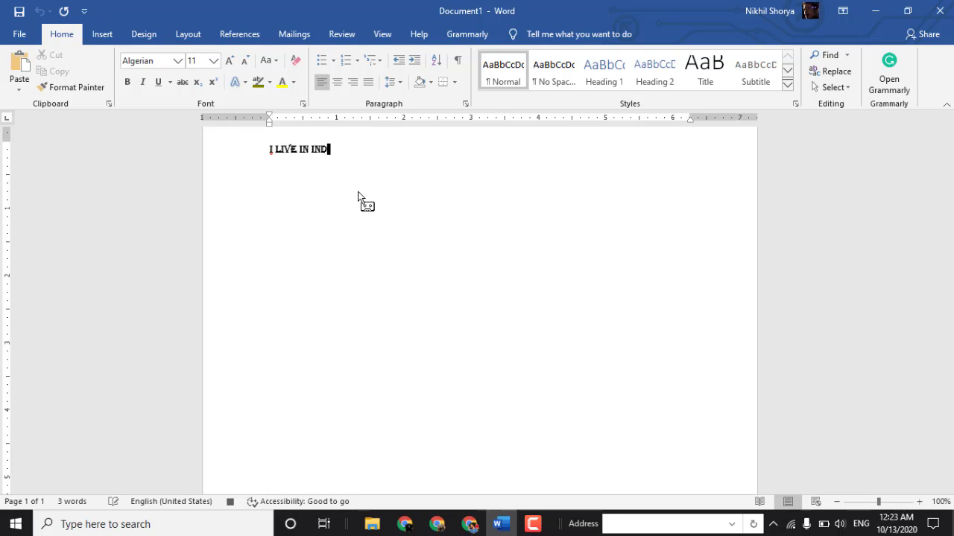
type("IA")
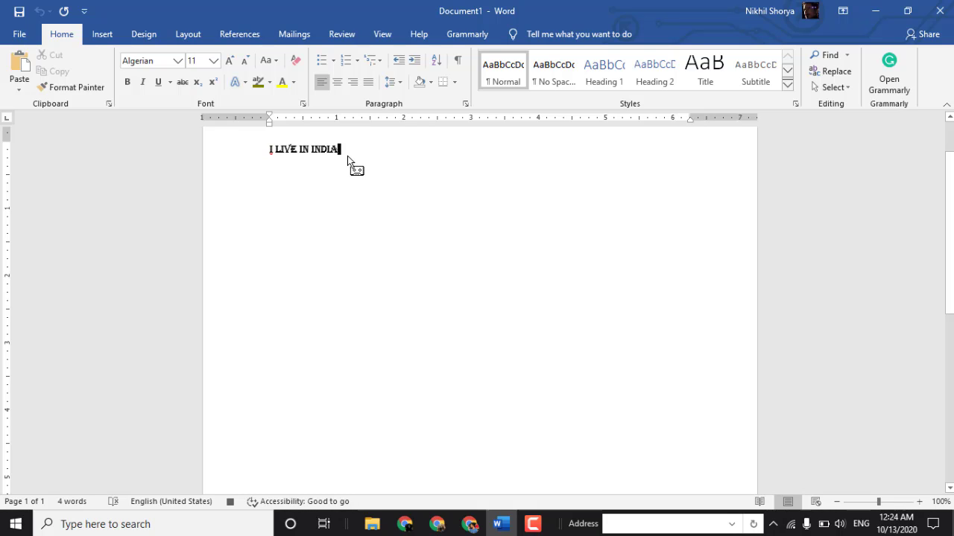
- Erase the whole typed sentence from the document
key("BackSpace")
key("BackSpace")
key("BackSpace")
key("BackSpace")
key("BackSpace")
key("BackSpace")
key("BackSpace")
key("BackSpace")
key("BackSpace")
key("BackSpace")
key("BackSpace")
key("BackSpace")
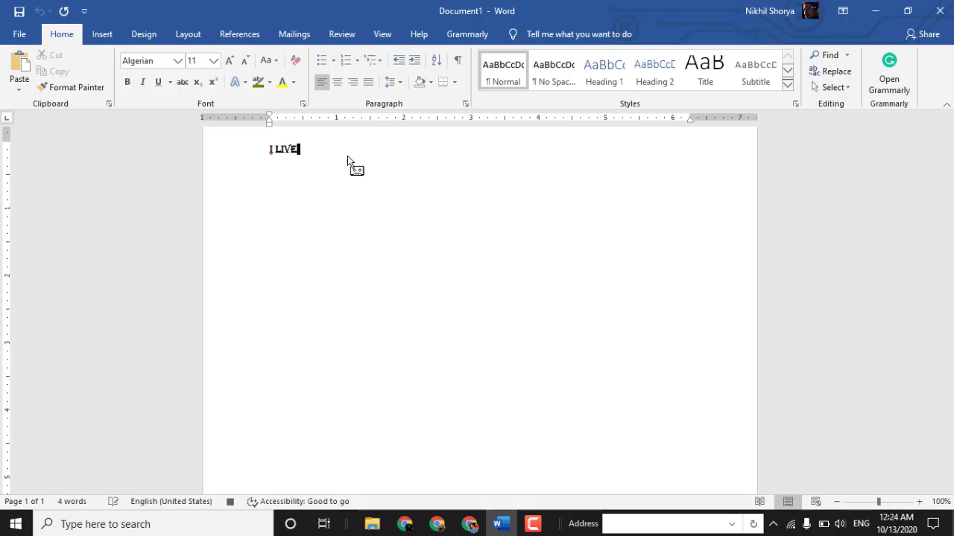
key("BackSpace")
key("BackSpace")
- Choose the Algerian font again and stop recording the words macro
left_click(178, 61)
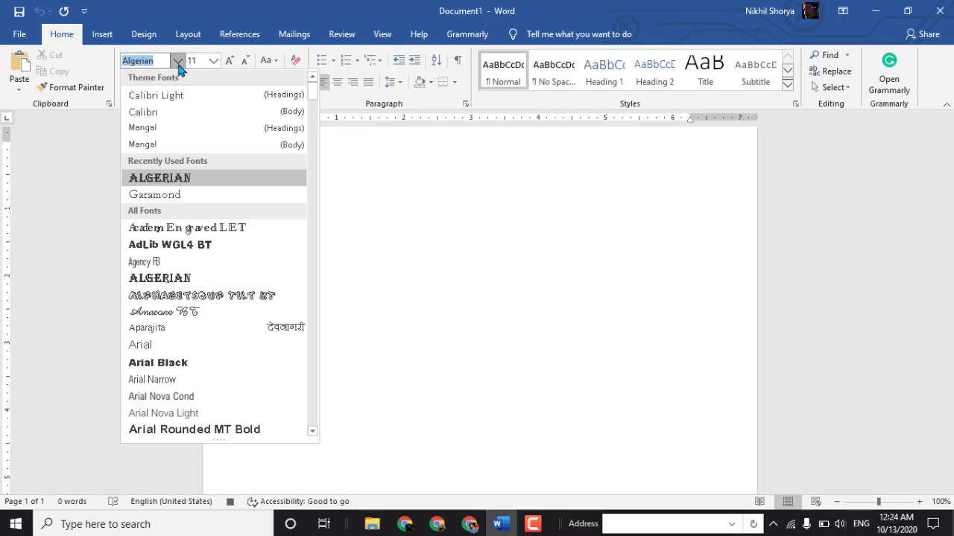
left_click(178, 64)
left_click(178, 62)
left_click(177, 177)
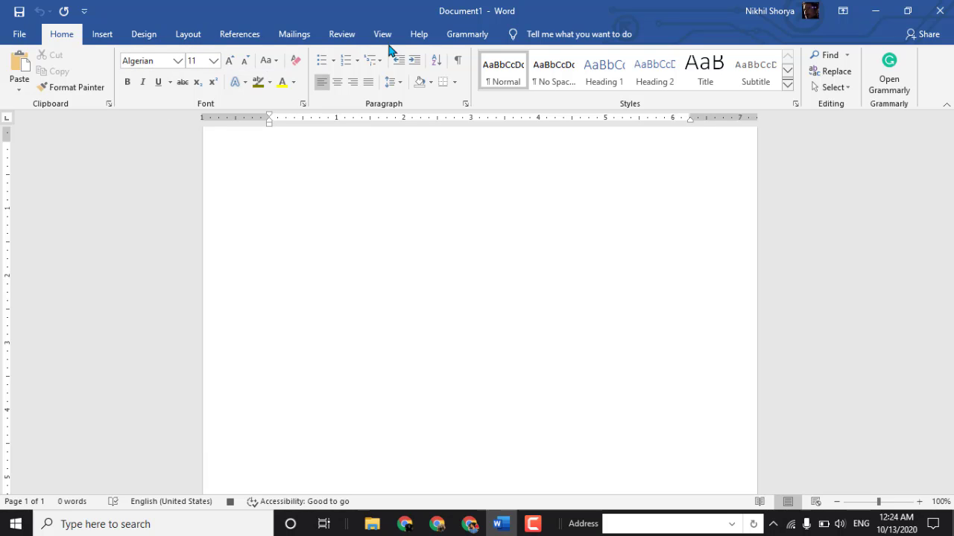
left_click(380, 35)
left_click(744, 86)
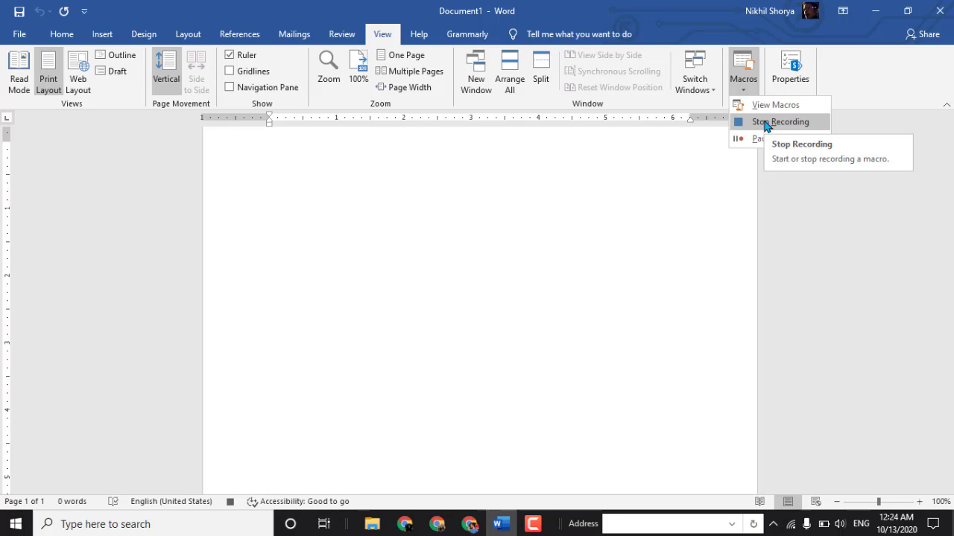
left_click(766, 122)
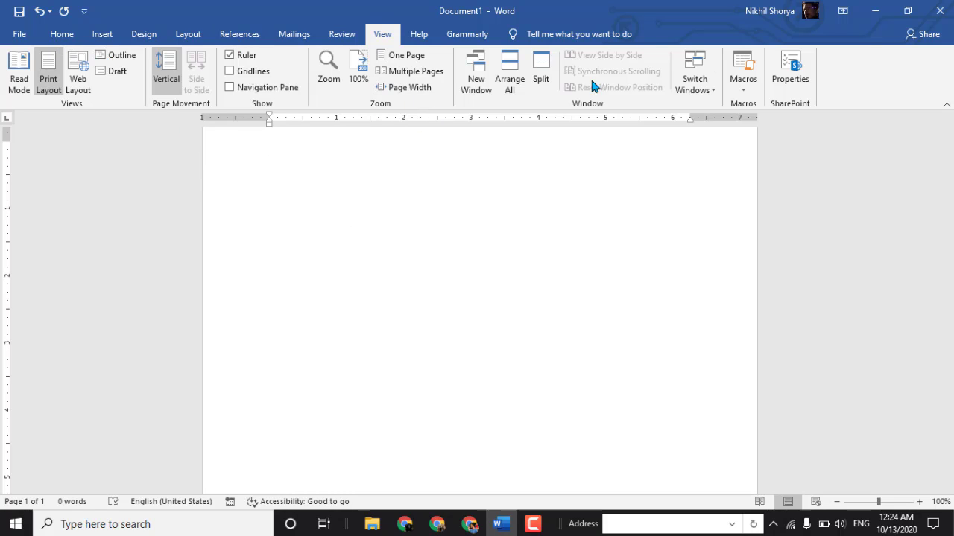
- Start recording a new macro under the default name, assigned to the keyboard shortcut Ctrl+3
left_click(743, 78)
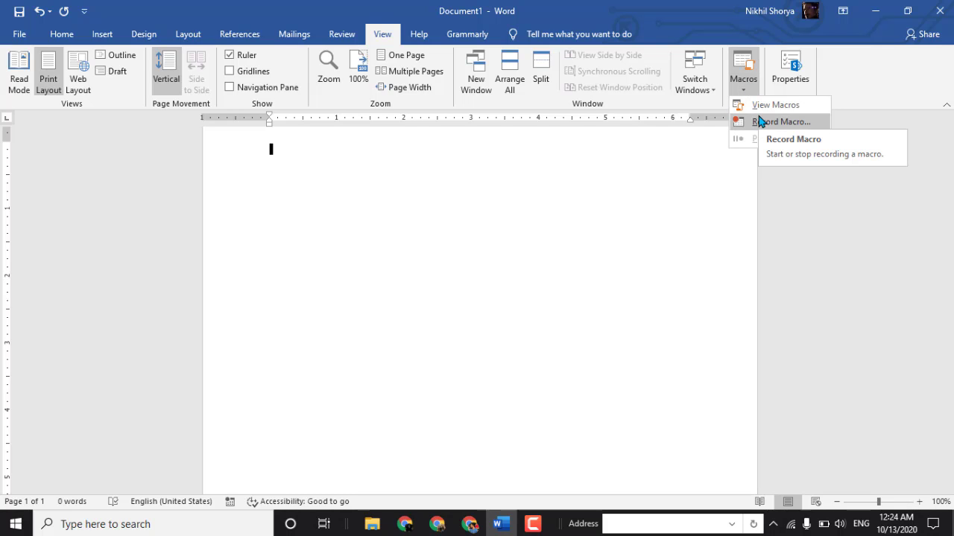
left_click(760, 121)
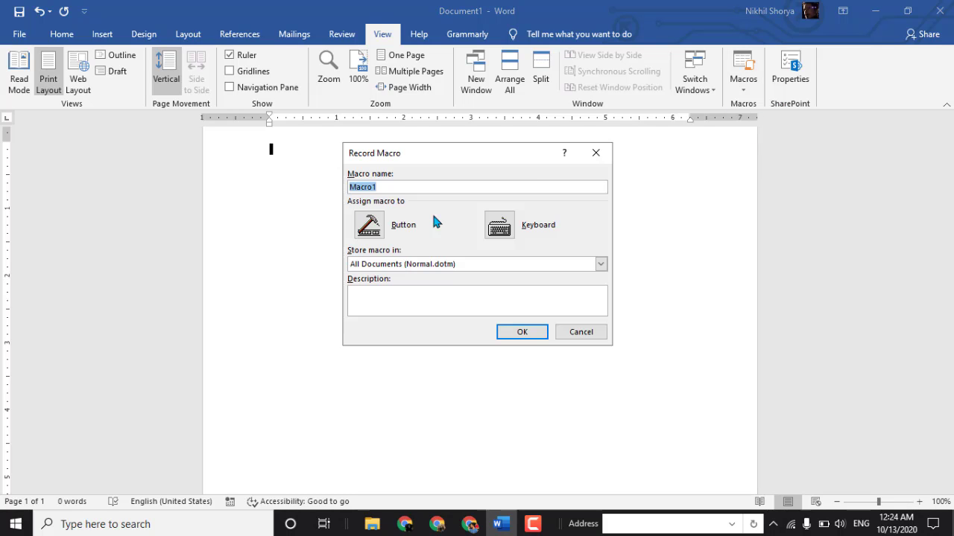
left_click(503, 235)
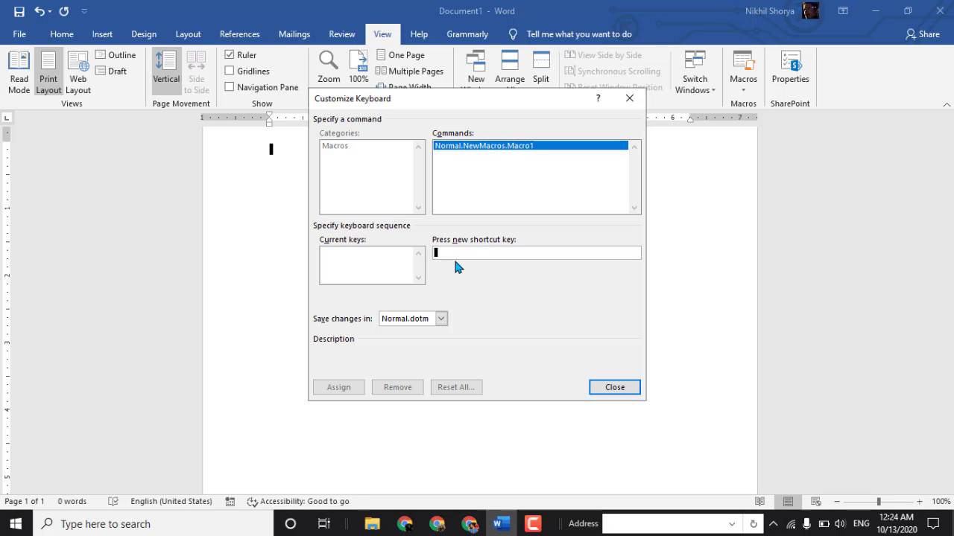
key("ctrl+3")
left_click(349, 388)
left_click(626, 388)
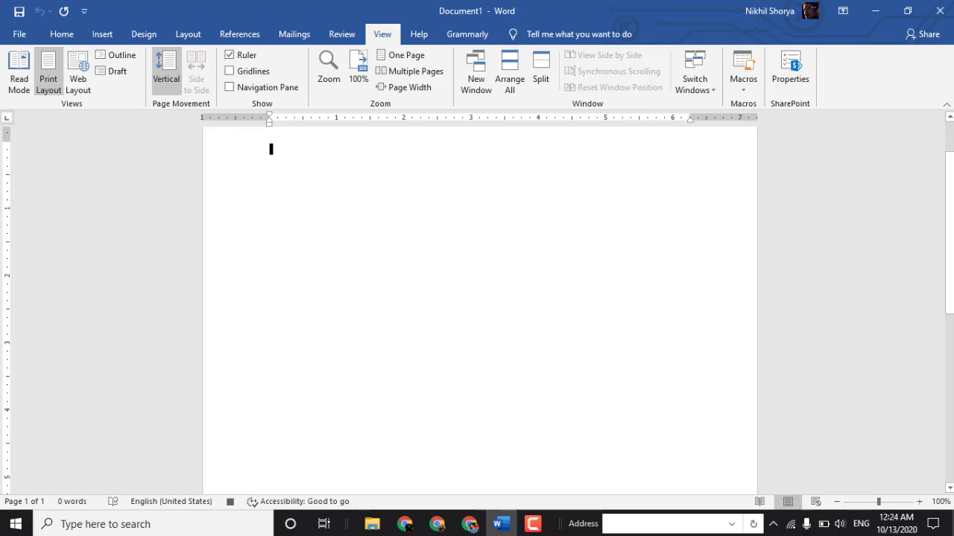
- Set the font to BernhardTango BT as the macro's recorded action and stop the recording
left_click(62, 35)
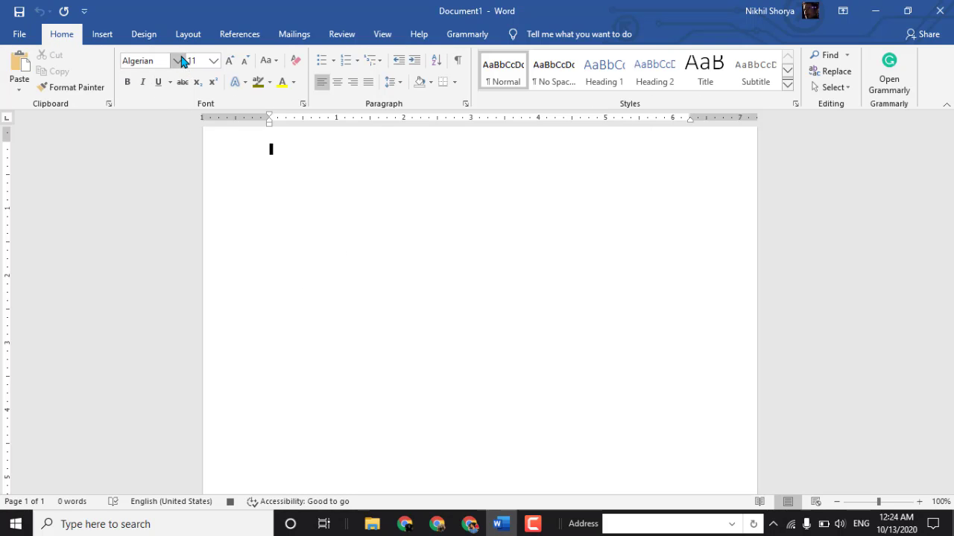
left_click(179, 61)
scroll(190, 339, "down", 5)
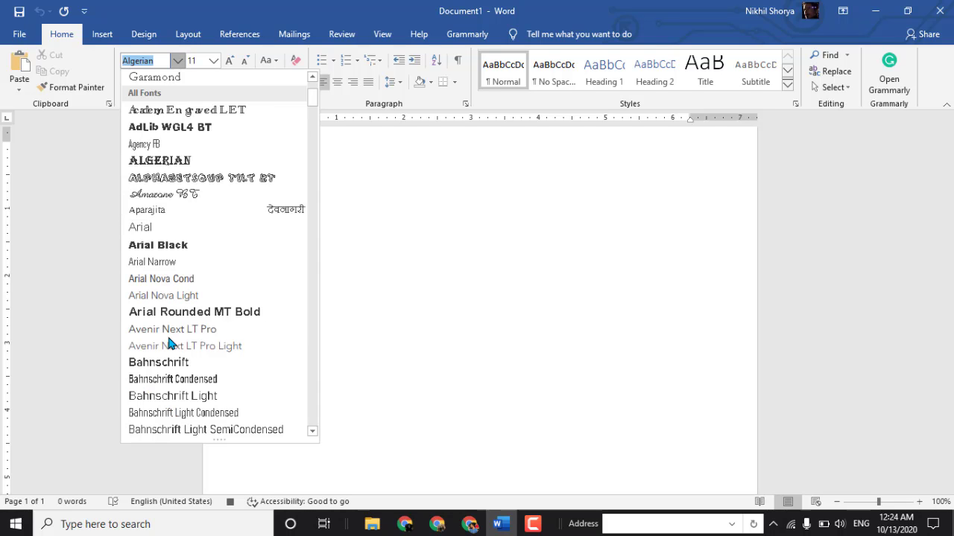
scroll(170, 342, "down", 7)
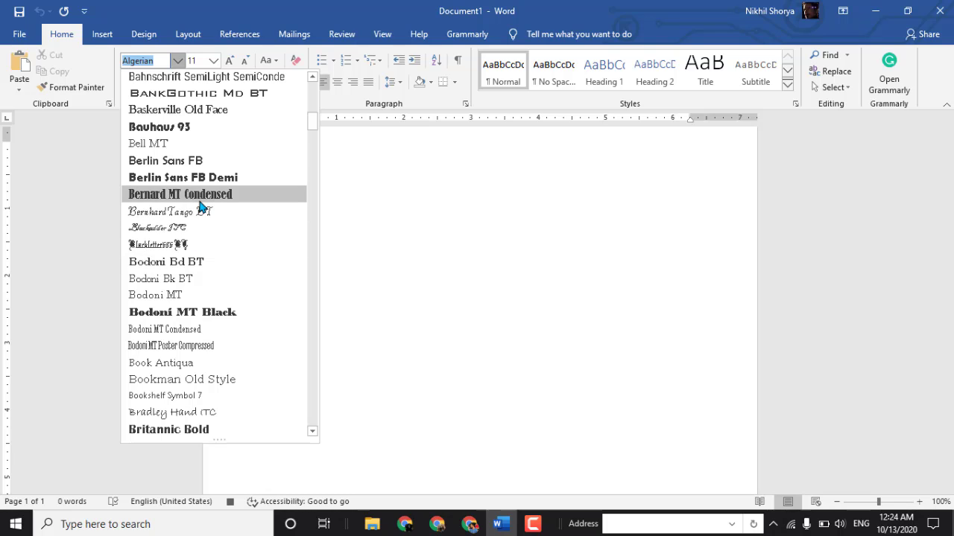
left_click(200, 211)
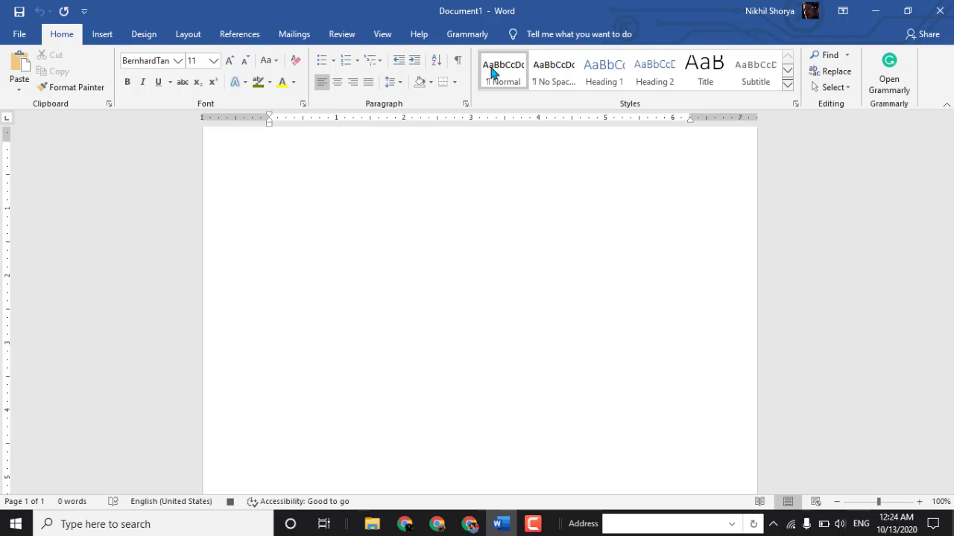
left_click(382, 35)
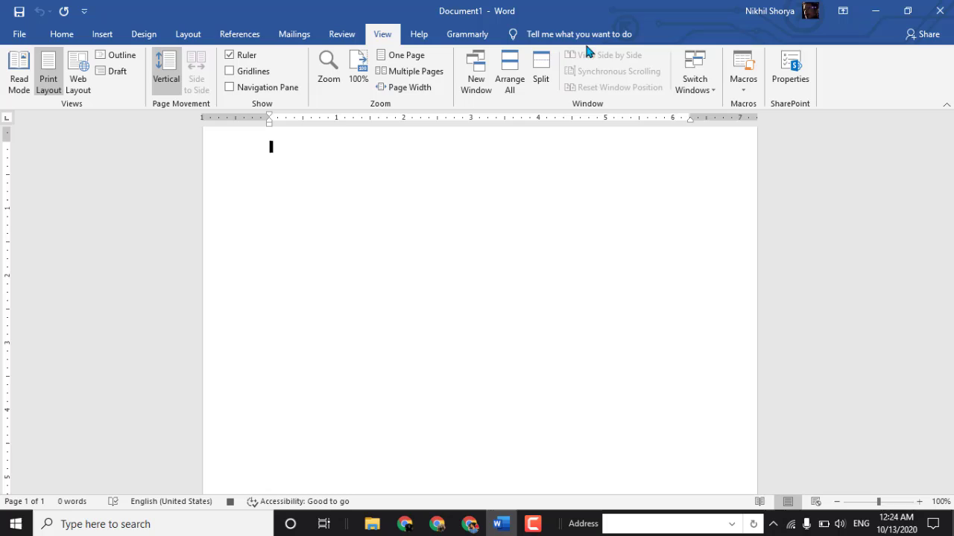
left_click(743, 78)
left_click(767, 122)
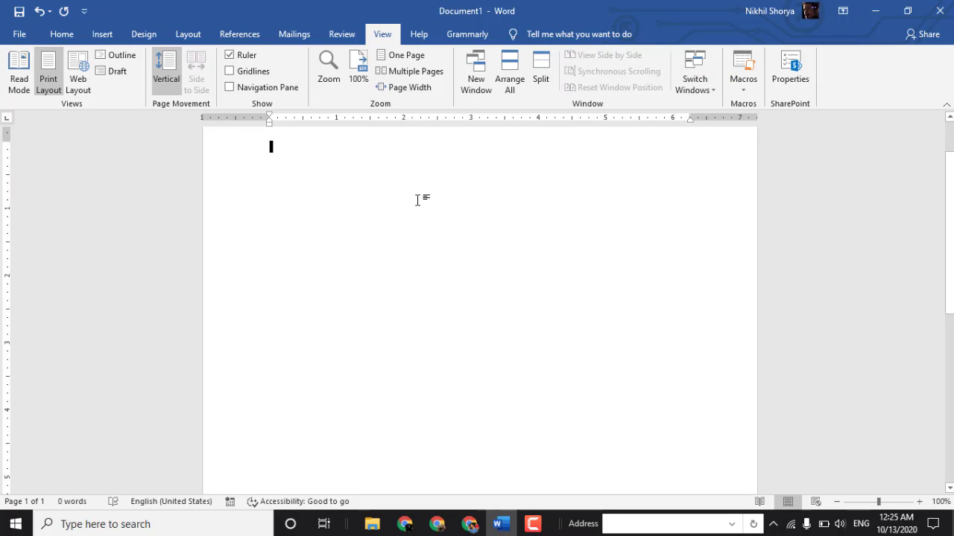
- Test the font macros by entering "EFEAFAEFAEFEFAEFAWEFWET" in Algerian followed by "dgsrgergergergerrge" in BernhardTango BT
left_click(71, 38)
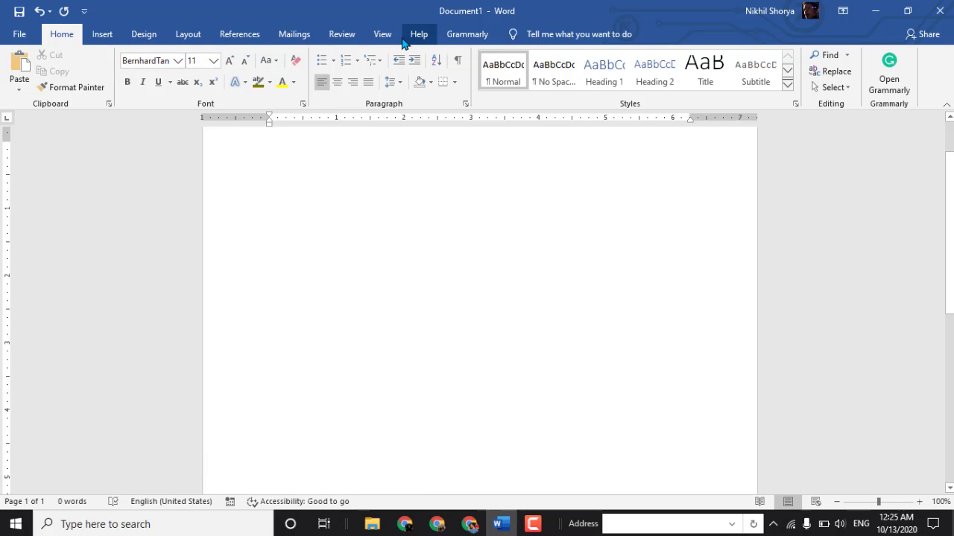
left_click(386, 37)
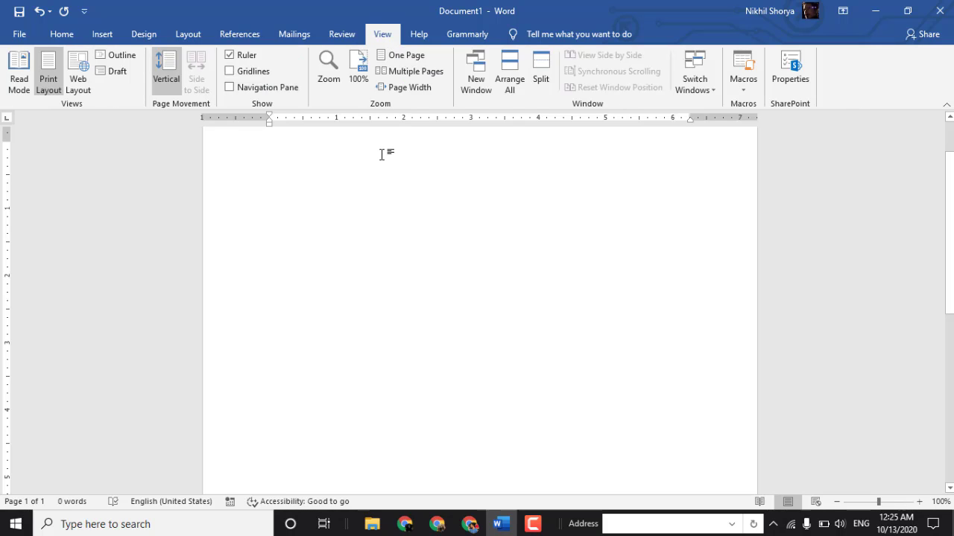
type("EF")
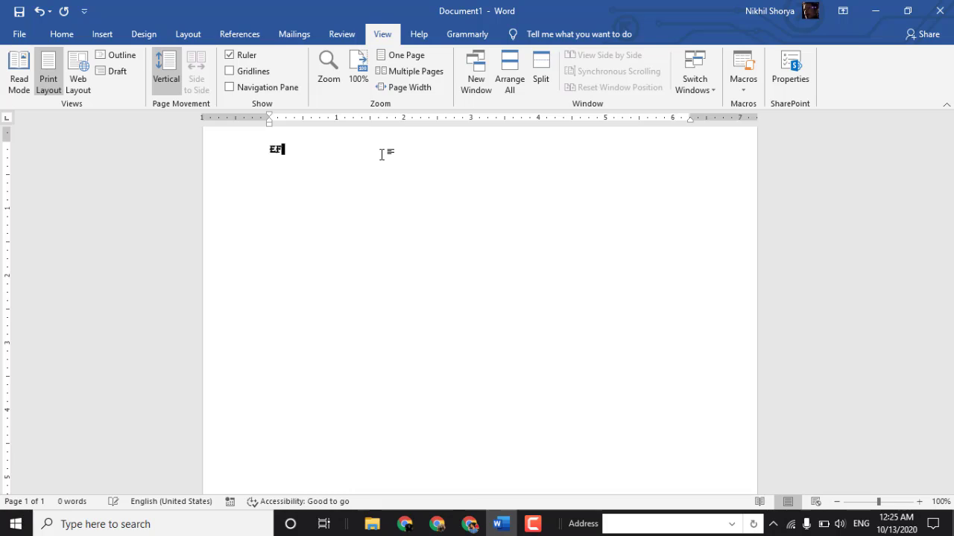
type("EAFAEFAEFEFAEFAWEFWET")
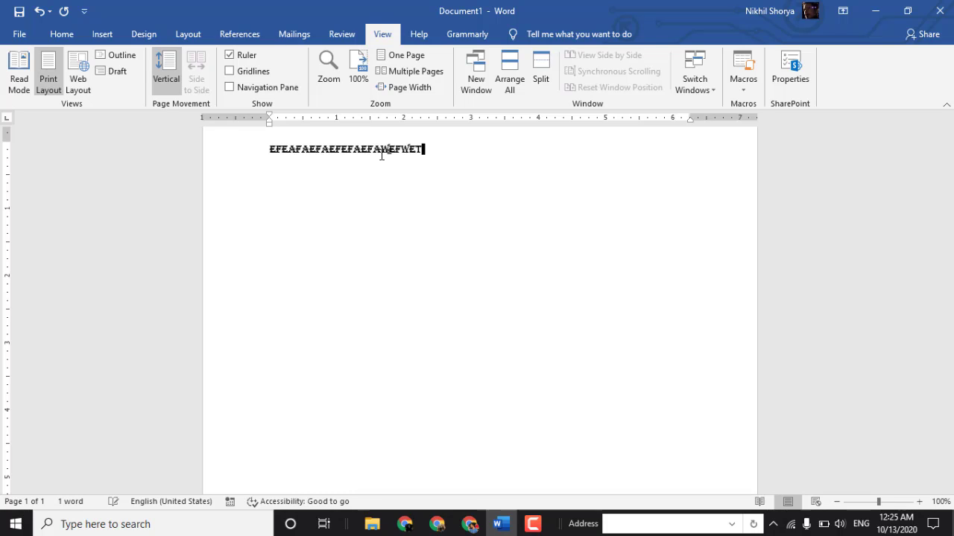
type("dgsrgergergergerrgewg")
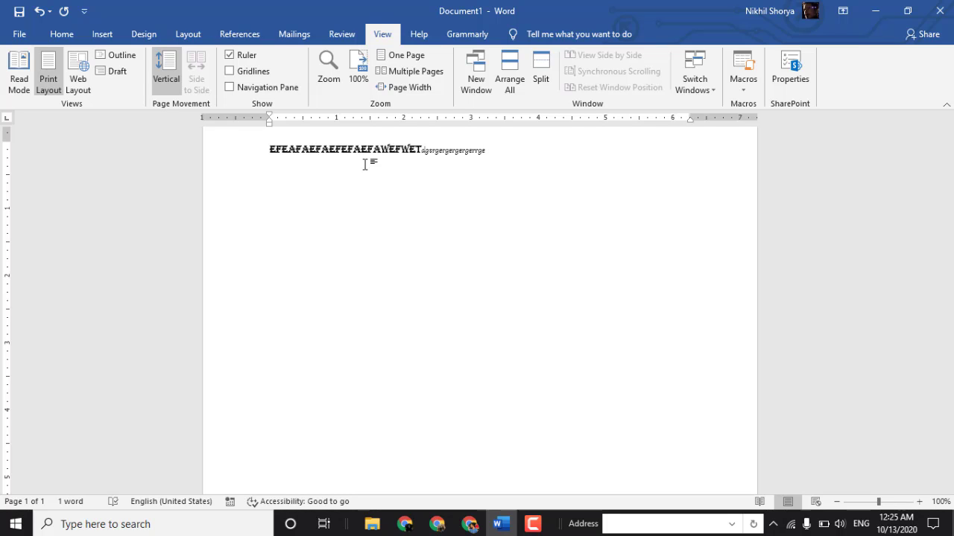
type("SFDGGGEGERGES")
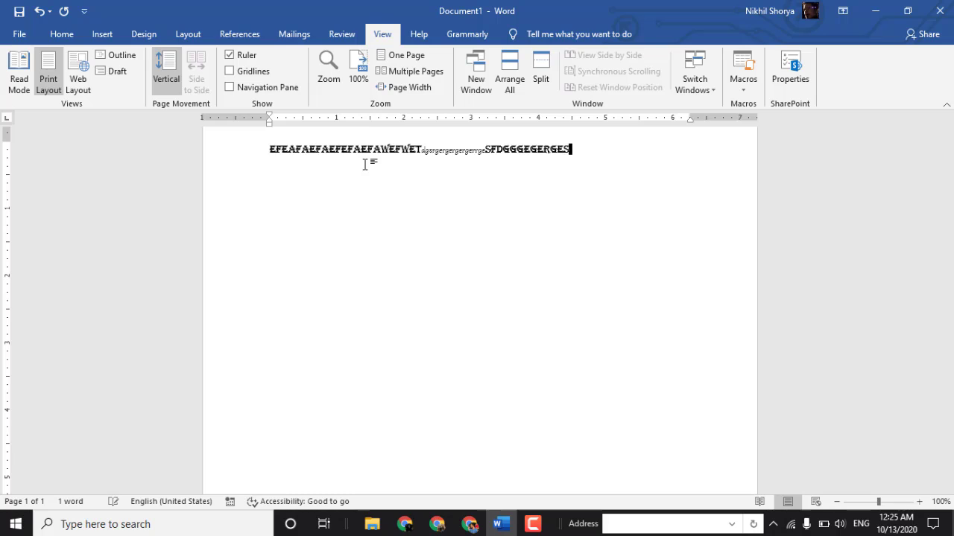
- Run the font macros again to append "SFDGGGEGERGES" in Algerian and "dgagagagaeaewgae" in BernhardTango BT
key("ctrl+equal")
type("dgagagagaeaewgae")
left_click(743, 86)
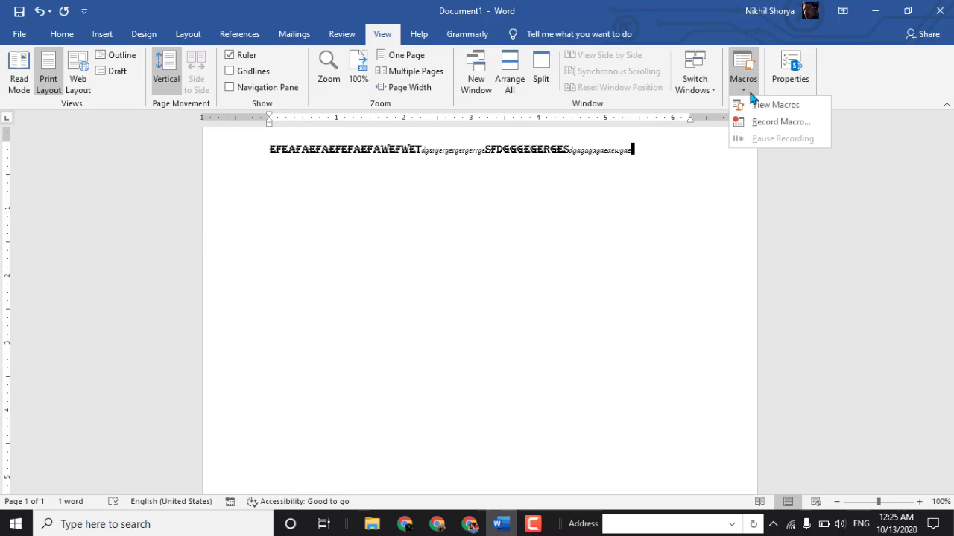
left_click(605, 193)
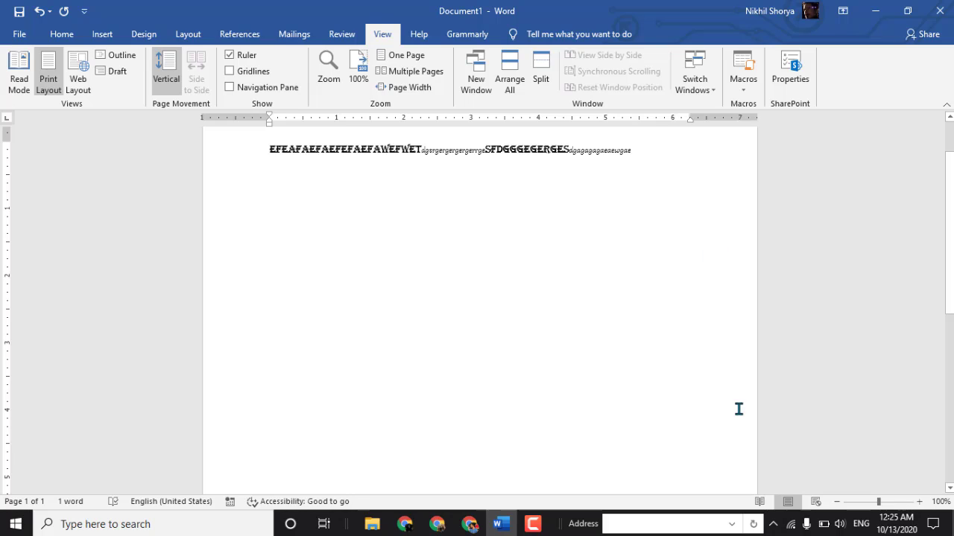